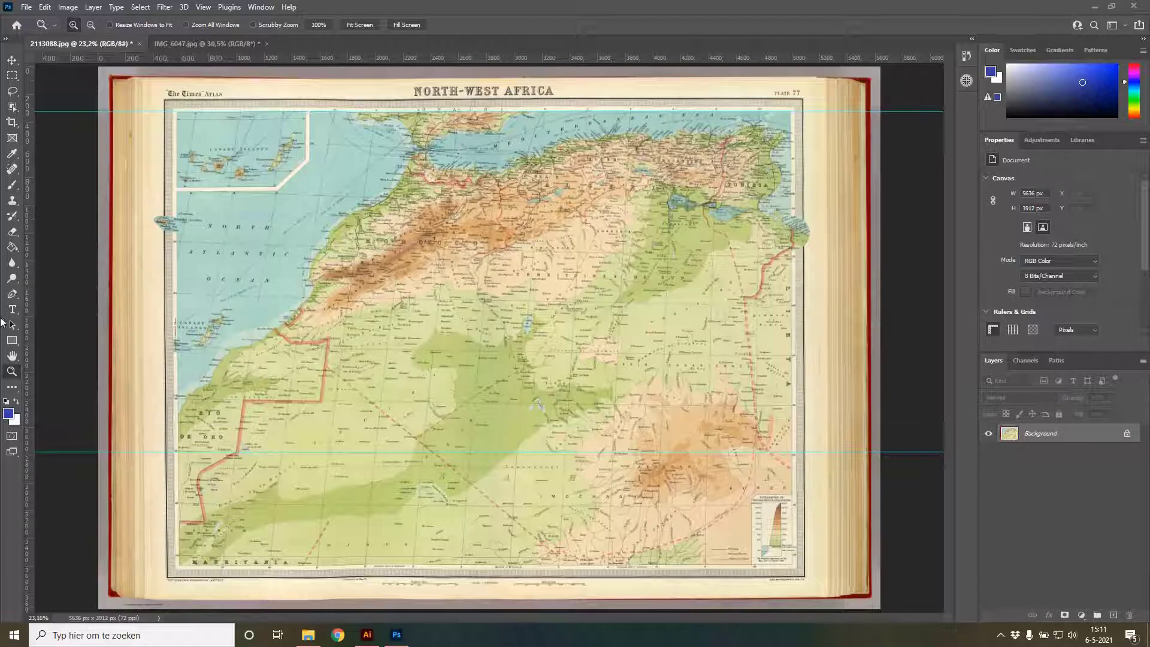
Examine the North-West Africa scan's Spanish Morocco area and upper margin, and the projection note at the lower-left corner of the IMG_6047.jpg map
{"action": "left_click", "coordinate": [12, 375]}
{"action": "left_click_drag", "start_coordinate": [400, 163], "coordinate": [497, 214]}
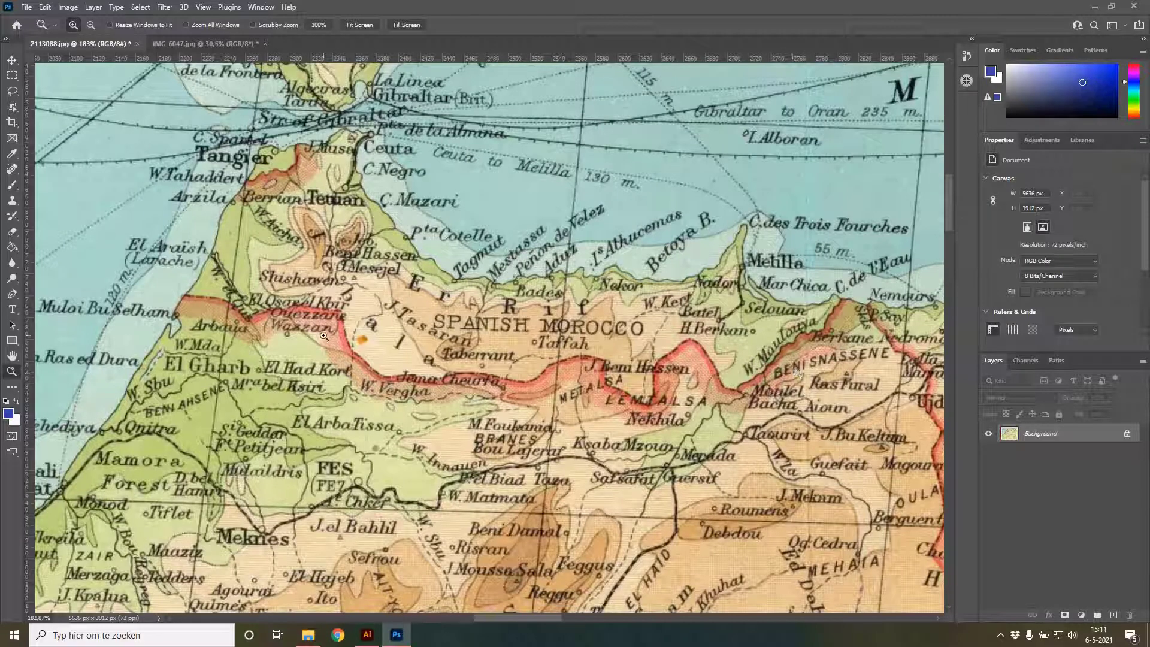
{"action": "left_click", "coordinate": [351, 24]}
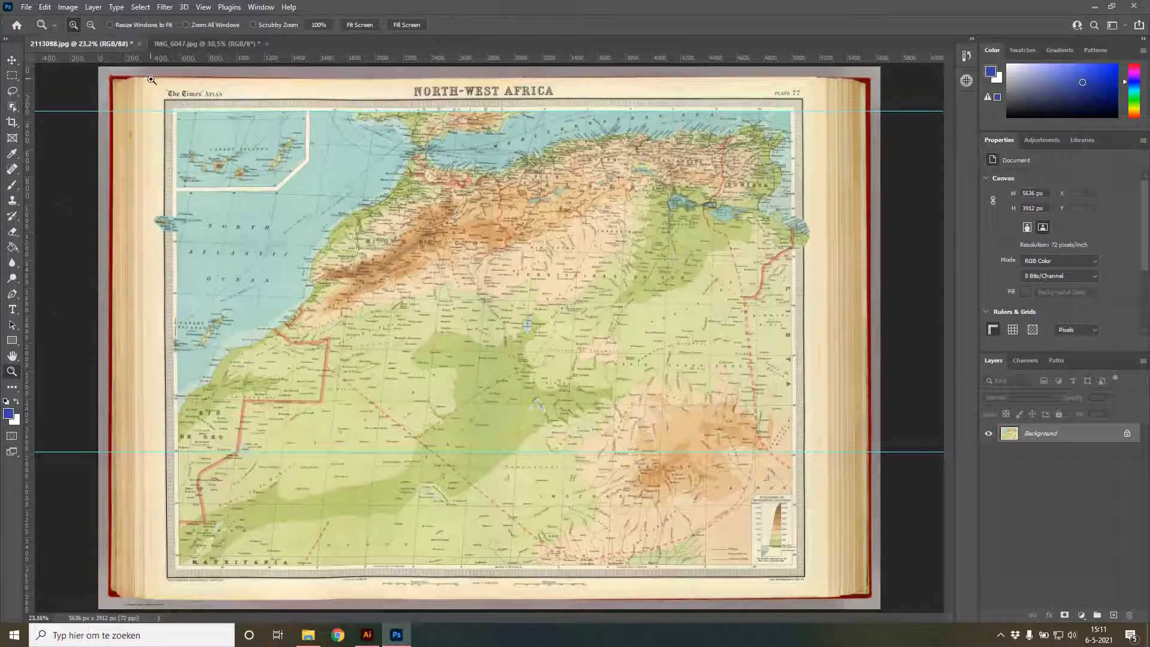
{"action": "left_click_drag", "start_coordinate": [151, 78], "coordinate": [260, 154]}
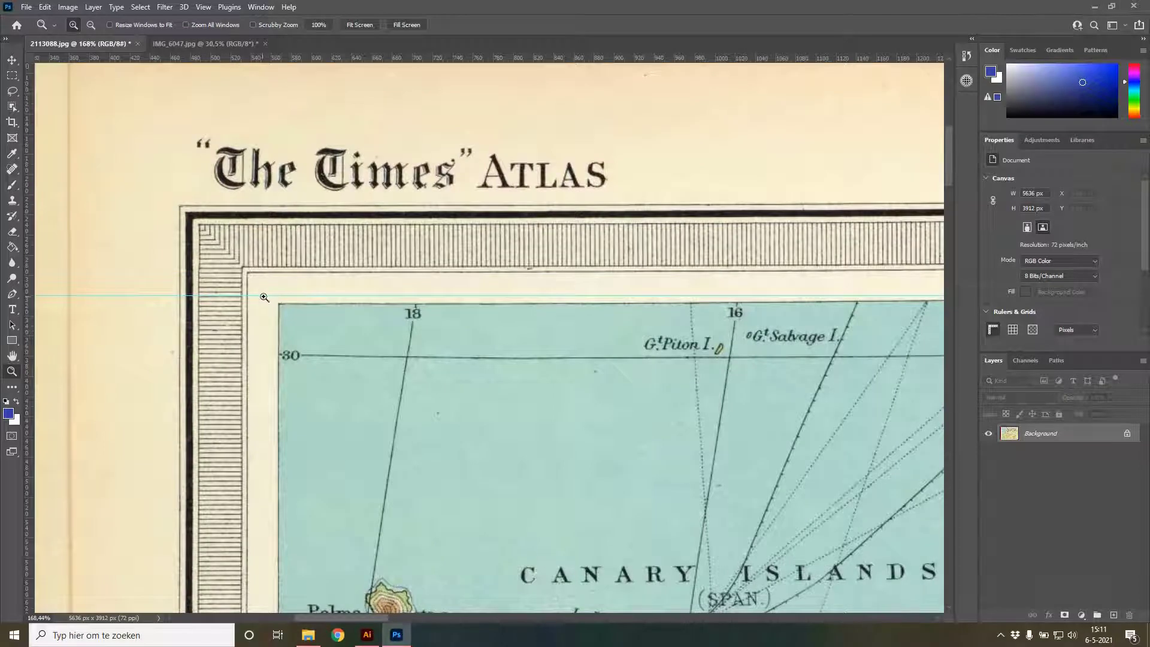
{"action": "left_click_drag", "start_coordinate": [370, 616], "coordinate": [760, 642]}
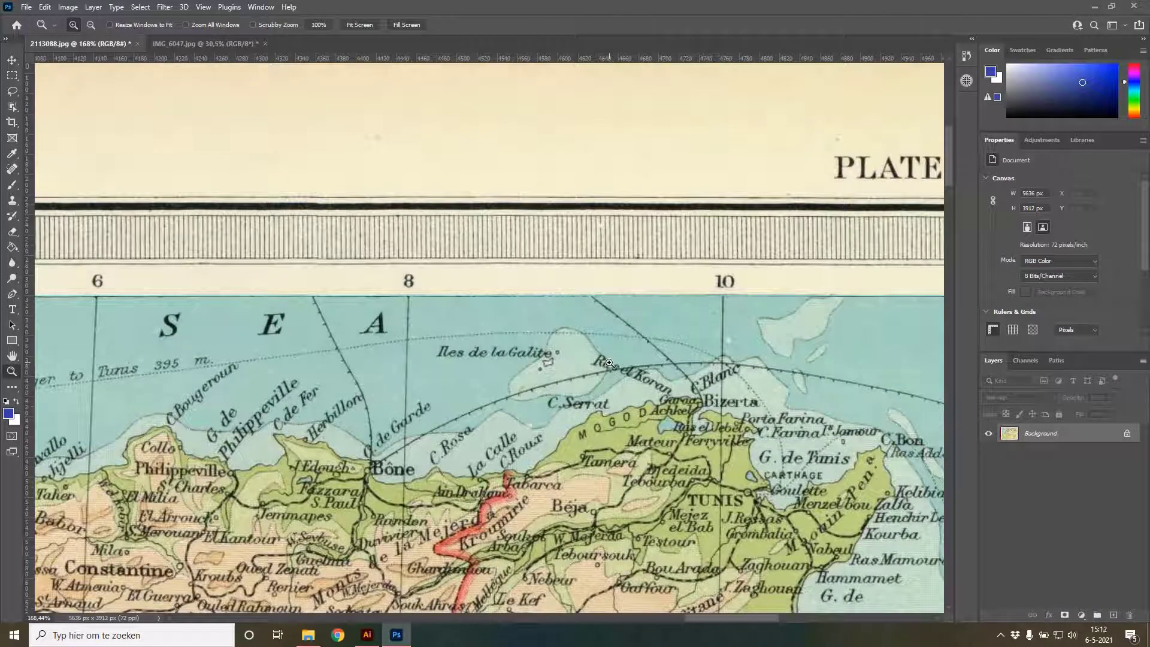
{"action": "left_click", "coordinate": [349, 24]}
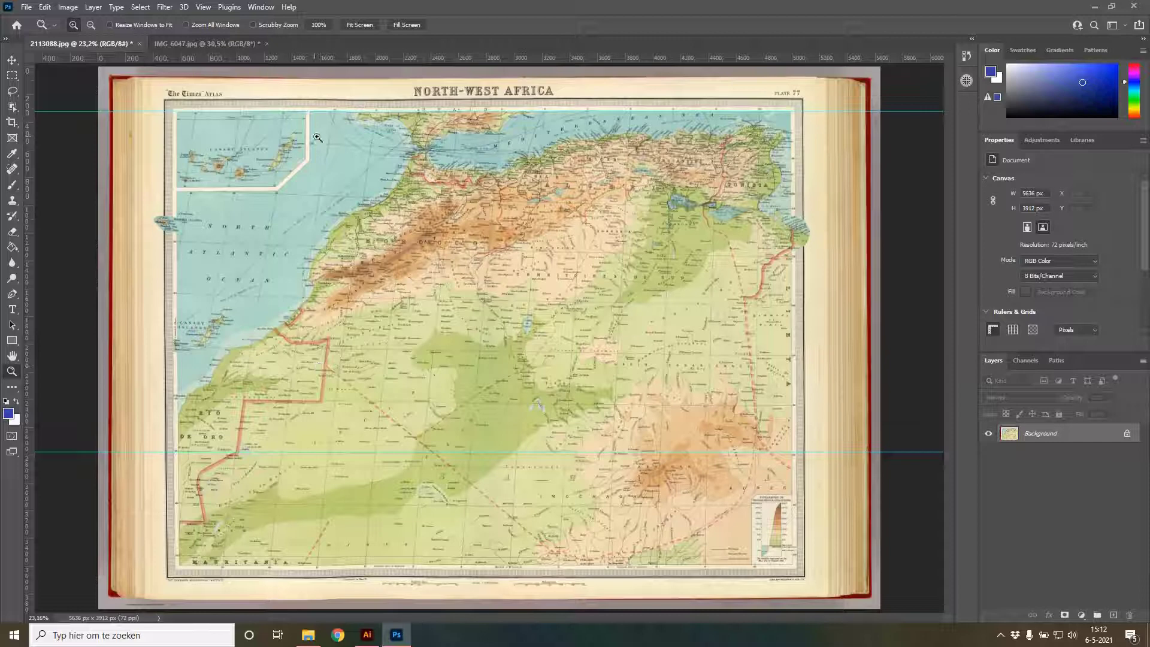
{"action": "left_click", "coordinate": [219, 43]}
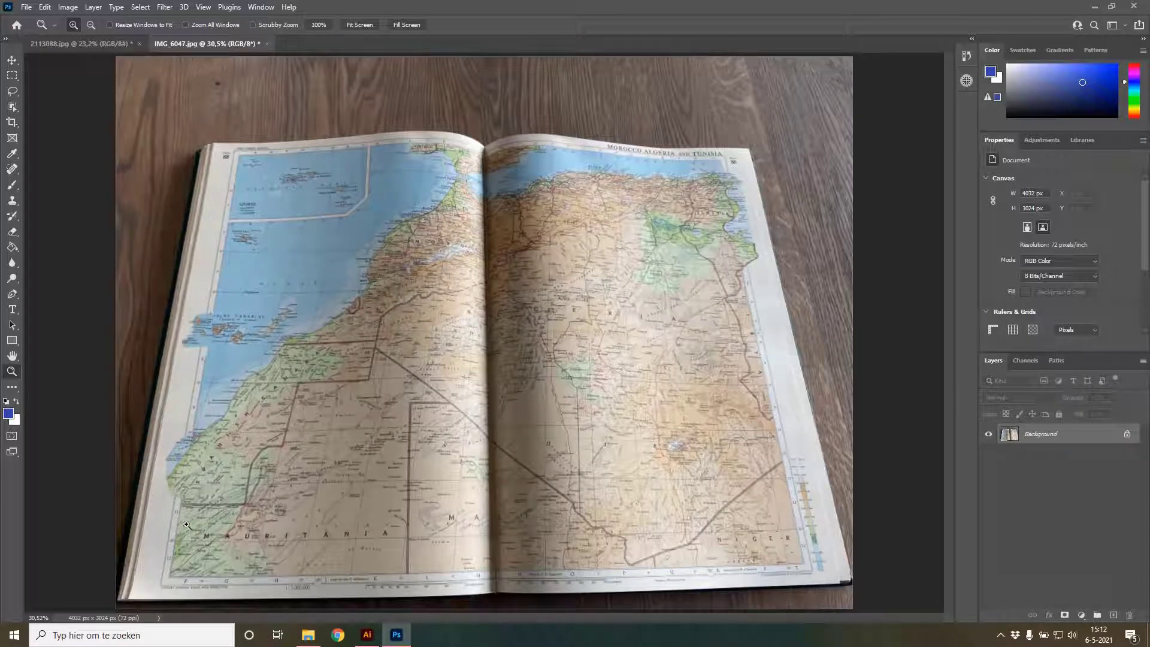
{"action": "left_click_drag", "start_coordinate": [145, 532], "coordinate": [269, 584]}
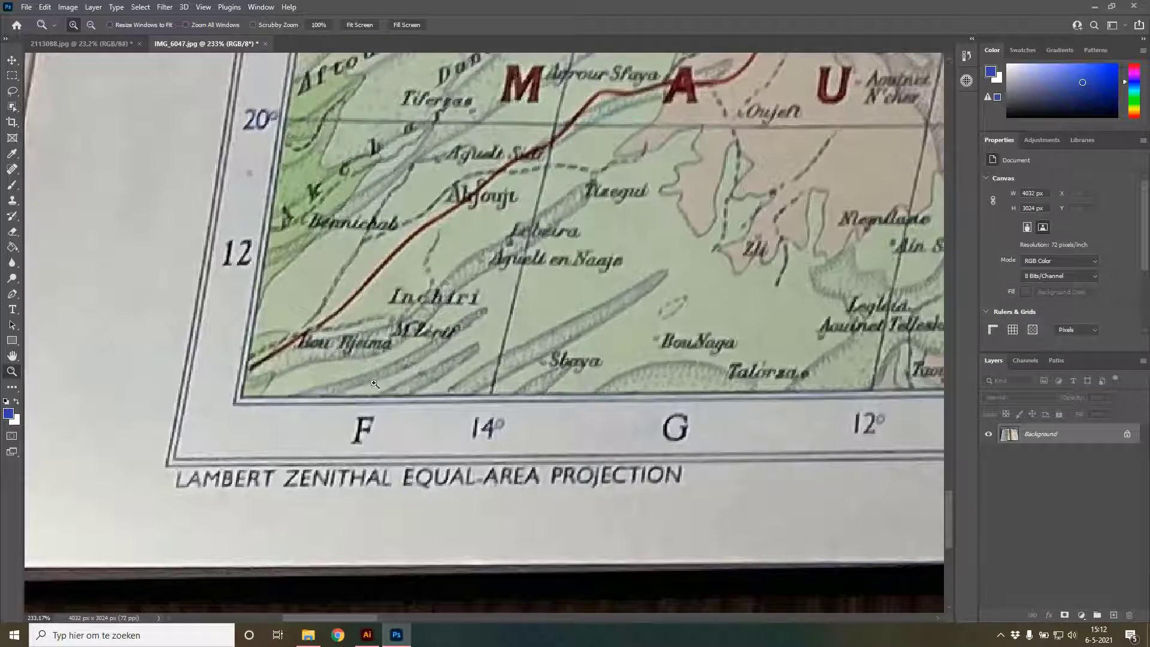
Crop the 2113088.jpg atlas scan to the Spanish Morocco area, about 925 by 516 px
{"action": "left_click", "coordinate": [88, 45]}
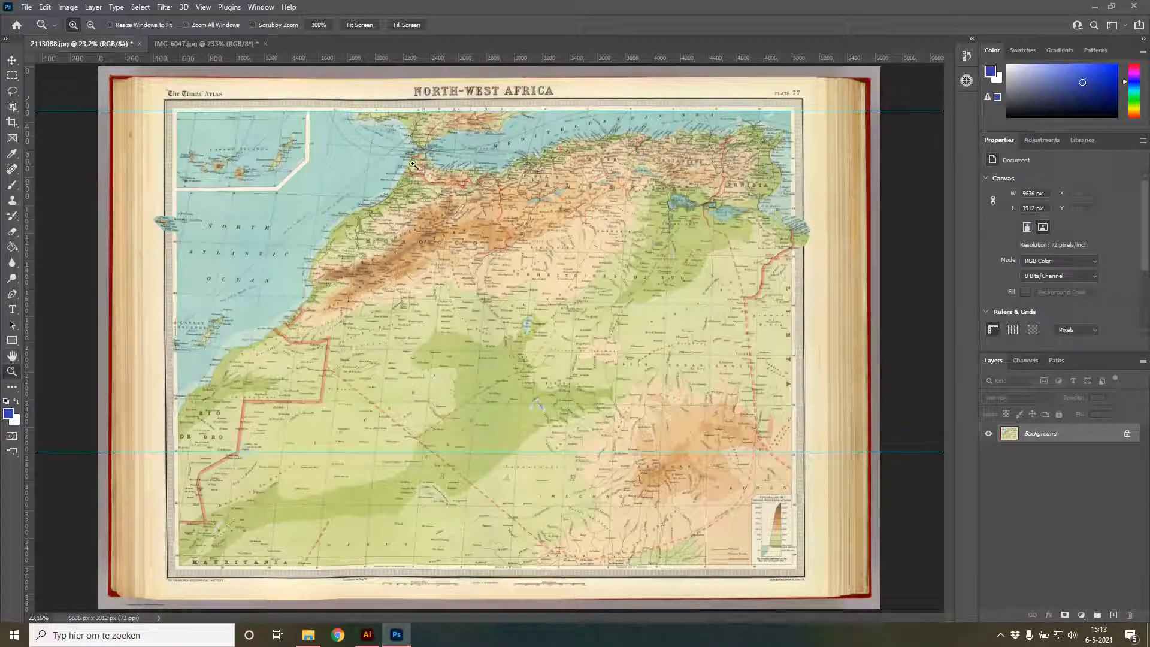
{"action": "left_click", "coordinate": [443, 175]}
{"action": "scroll", "coordinate": [514, 190], "scroll_direction": "up", "scroll_amount": 3}
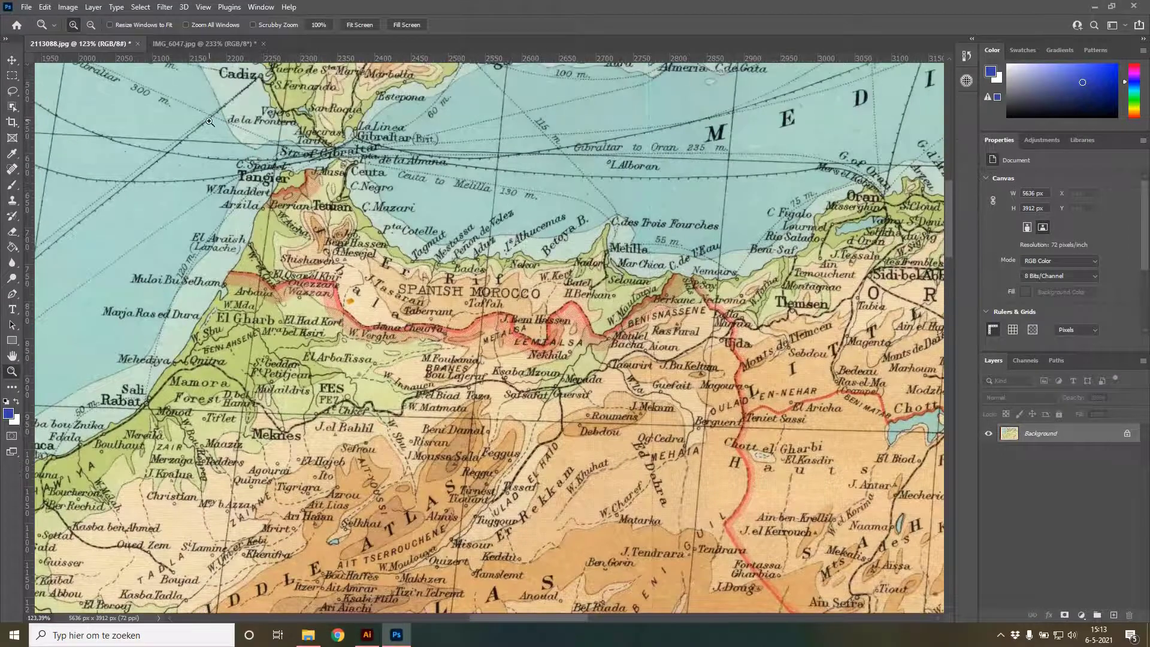
{"action": "left_click", "coordinate": [11, 122]}
{"action": "left_click_drag", "start_coordinate": [143, 103], "coordinate": [826, 485]}
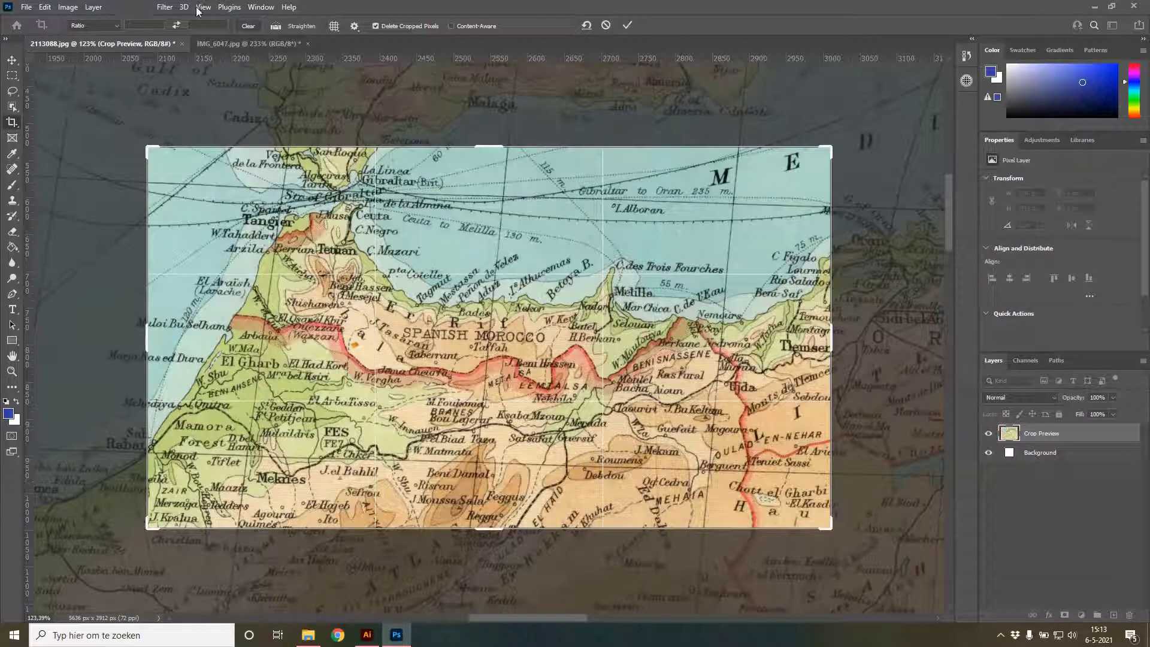
{"action": "left_click", "coordinate": [627, 25]}
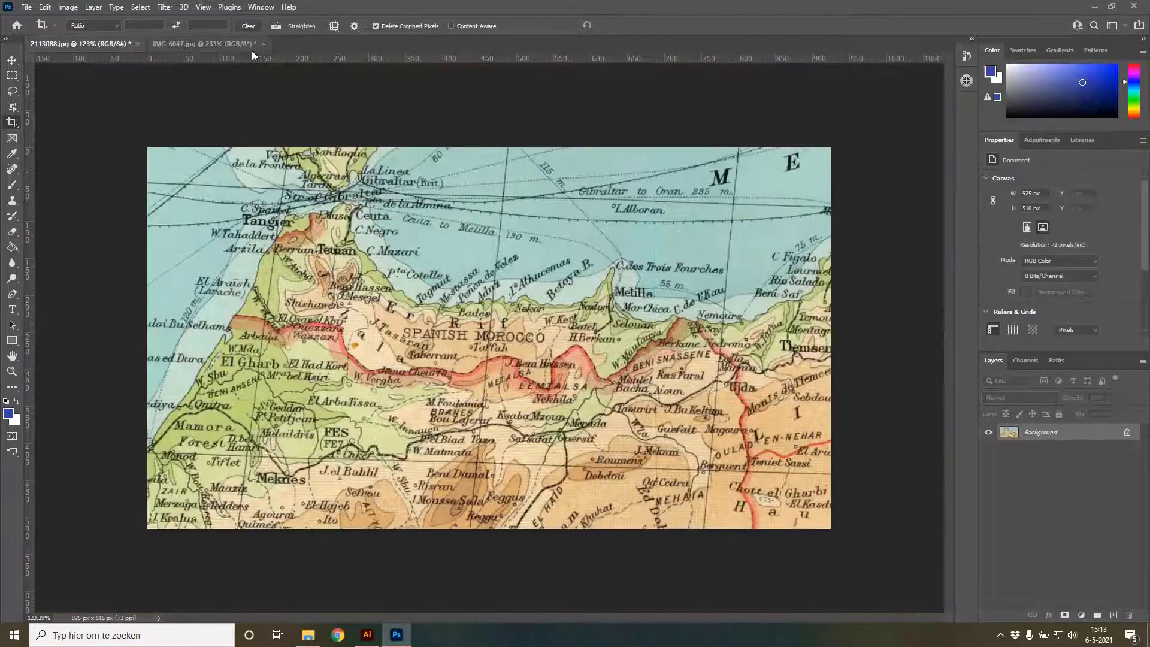
Save the cropped map as crop.jpg in the NorthAfrica folder, with JPEG quality 10 and the Baseline ("Standard") format
{"action": "left_click", "coordinate": [26, 6]}
{"action": "left_click", "coordinate": [62, 154]}
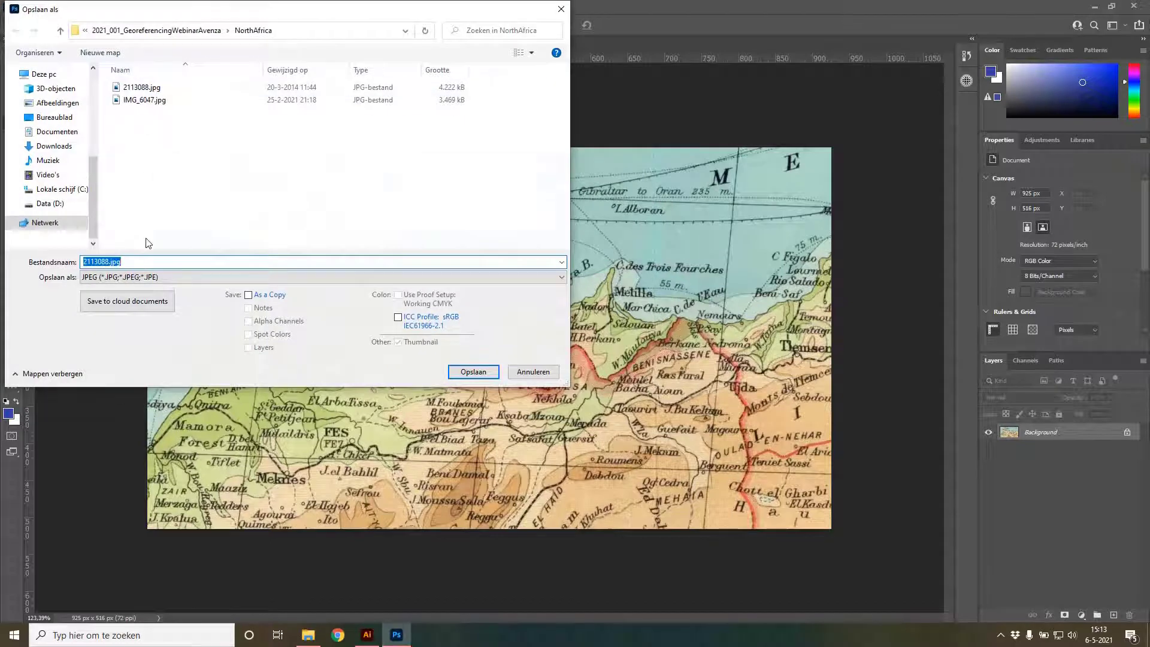
{"action": "type", "text": "c"}
{"action": "type", "text": "jpg"}
{"action": "key", "text": "Return"}
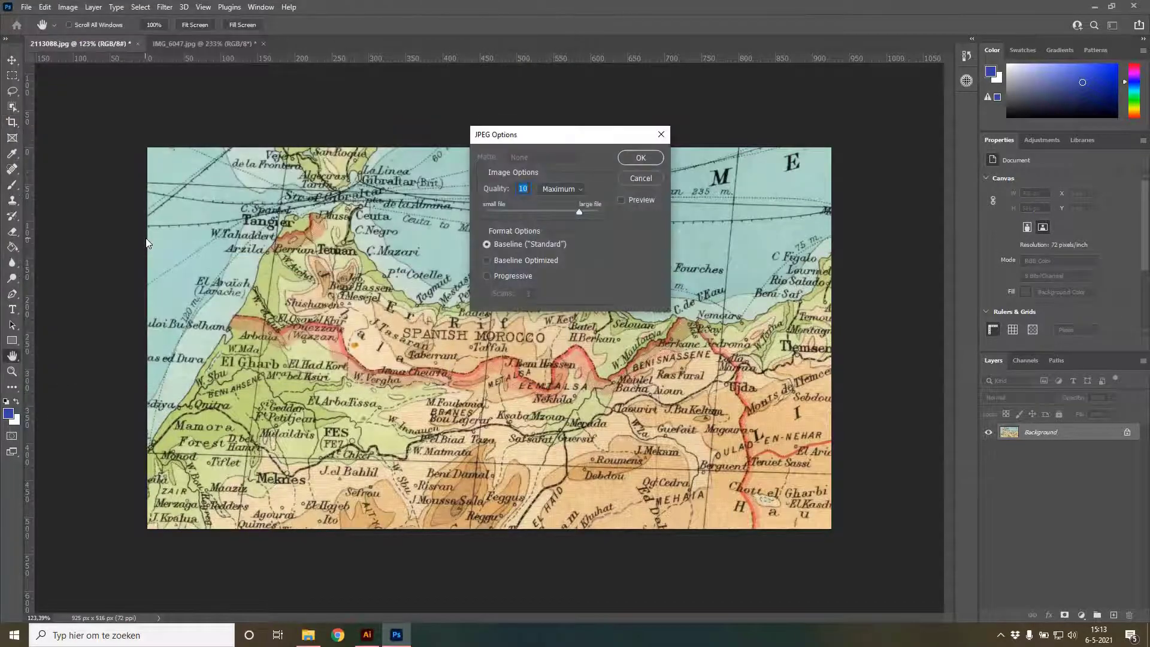
{"action": "key", "text": "Return"}
{"action": "key", "text": "c"}
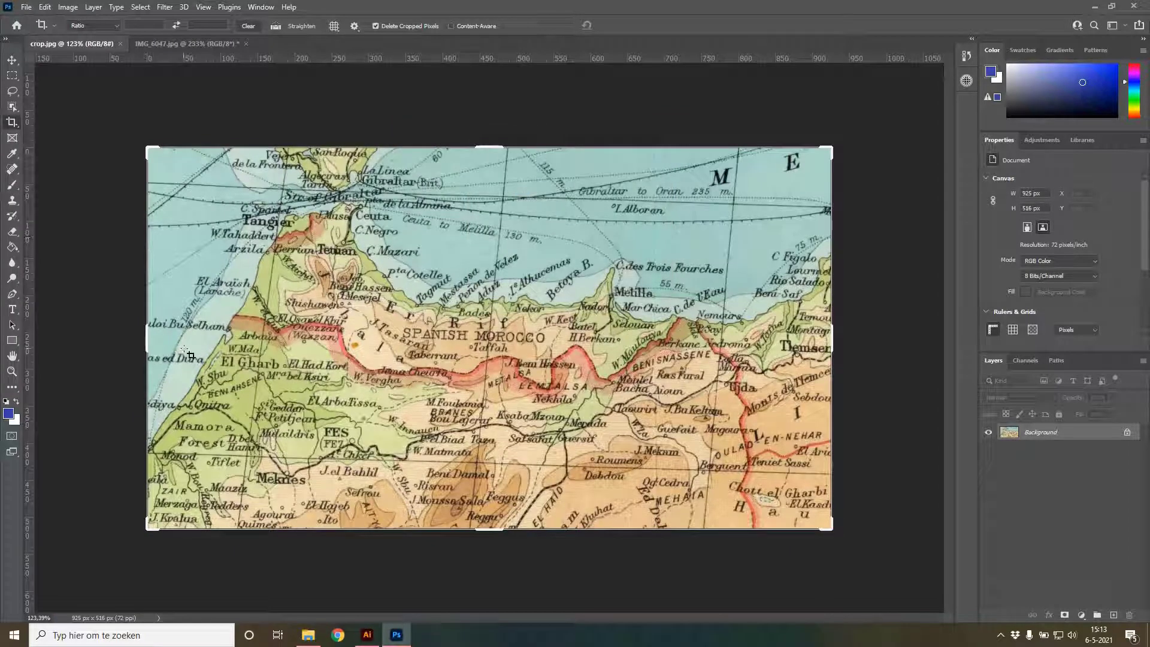
Check the coastline document in Illustrator, return to Photoshop and undo the crop of the atlas scan
{"action": "left_click", "coordinate": [355, 641]}
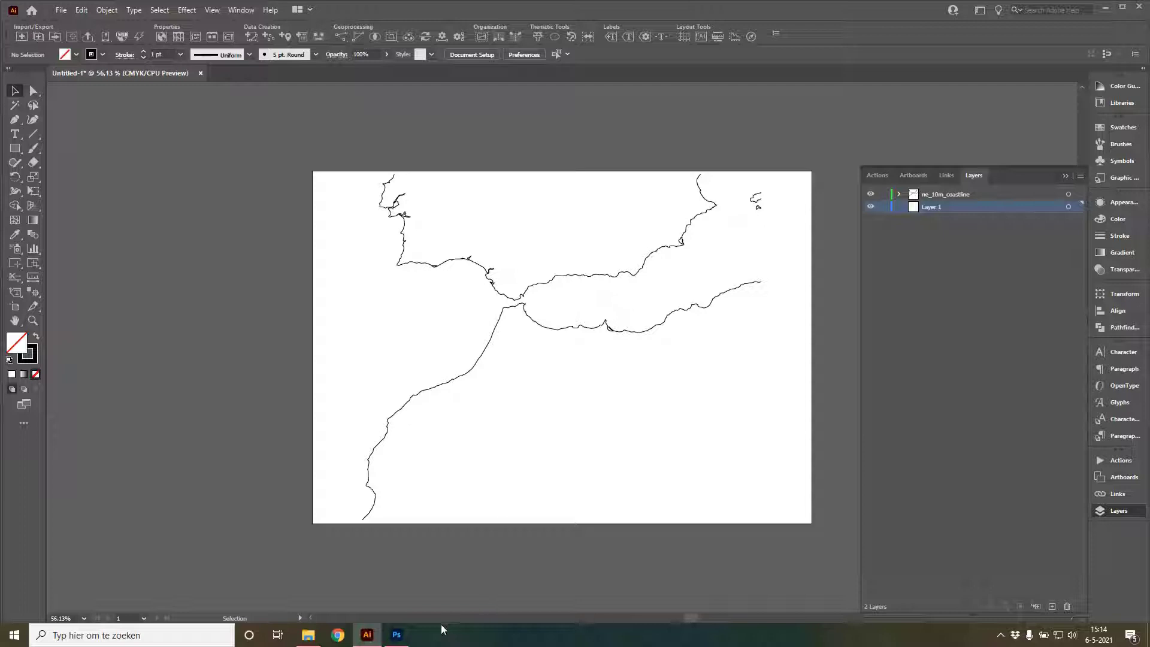
{"action": "left_click", "coordinate": [397, 635]}
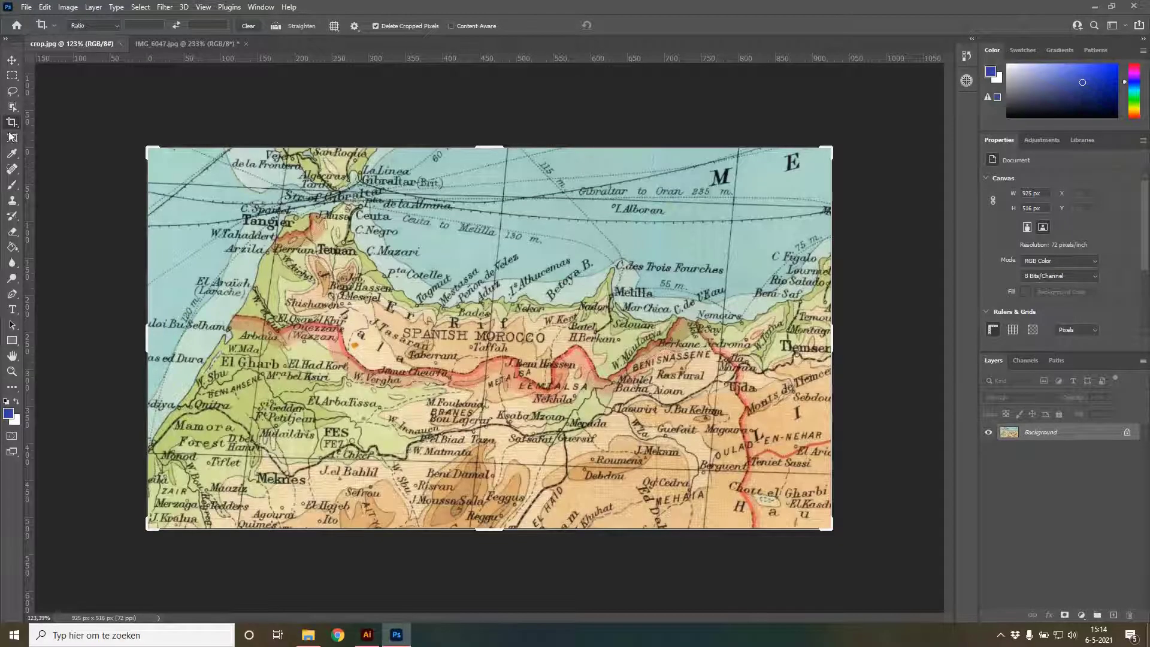
{"action": "left_click", "coordinate": [45, 7]}
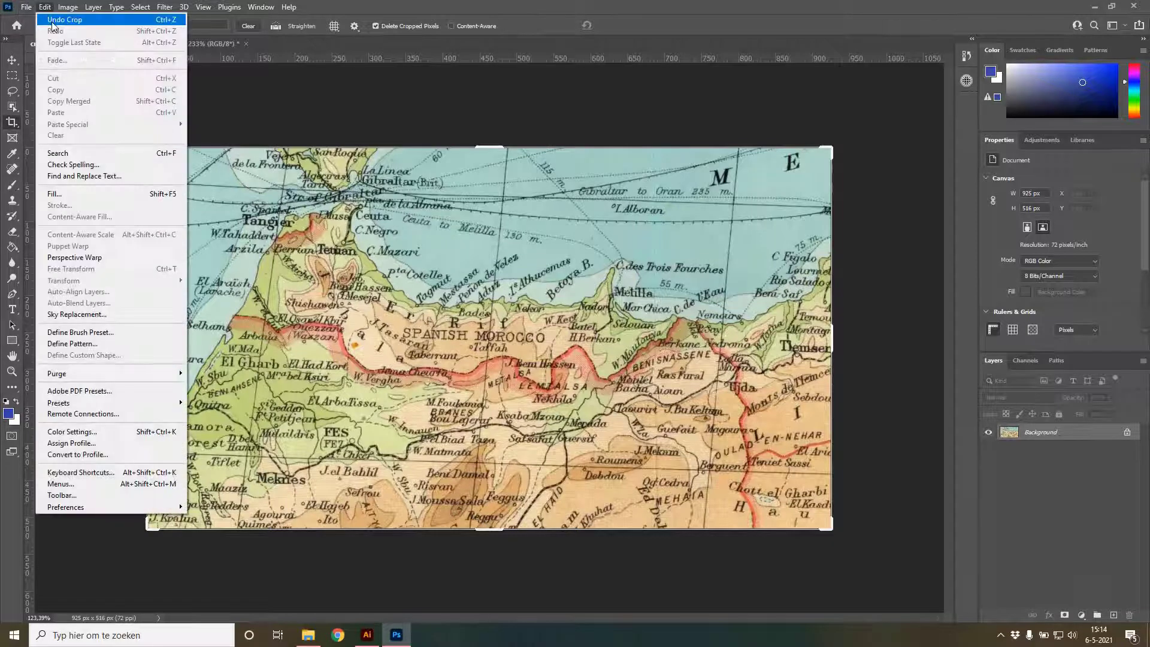
{"action": "left_click", "coordinate": [52, 21]}
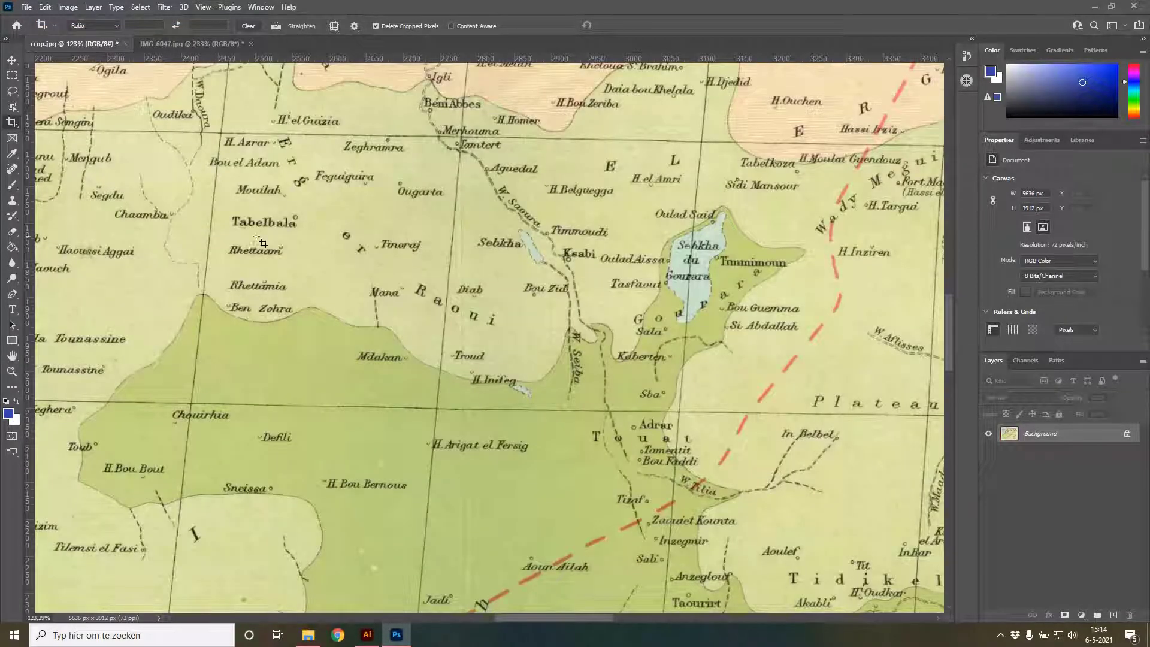
Examine the full atlas map, its orographical colouring legend and the latitude labels along the eastern border
{"action": "left_click", "coordinate": [11, 371]}
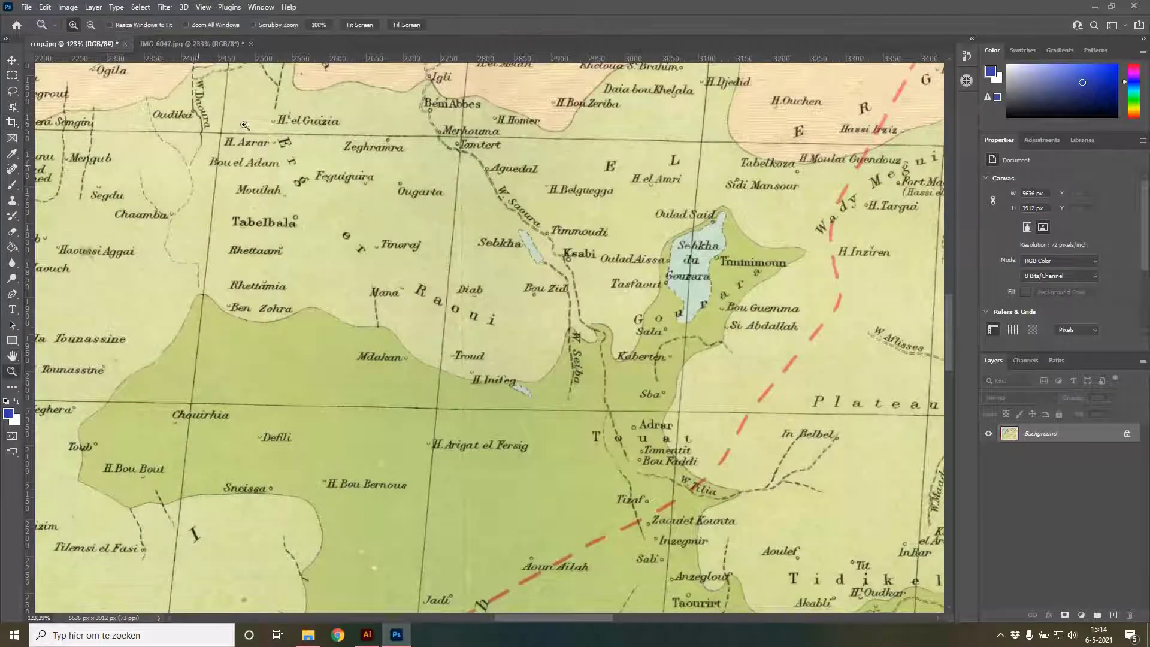
{"action": "left_click", "coordinate": [319, 24]}
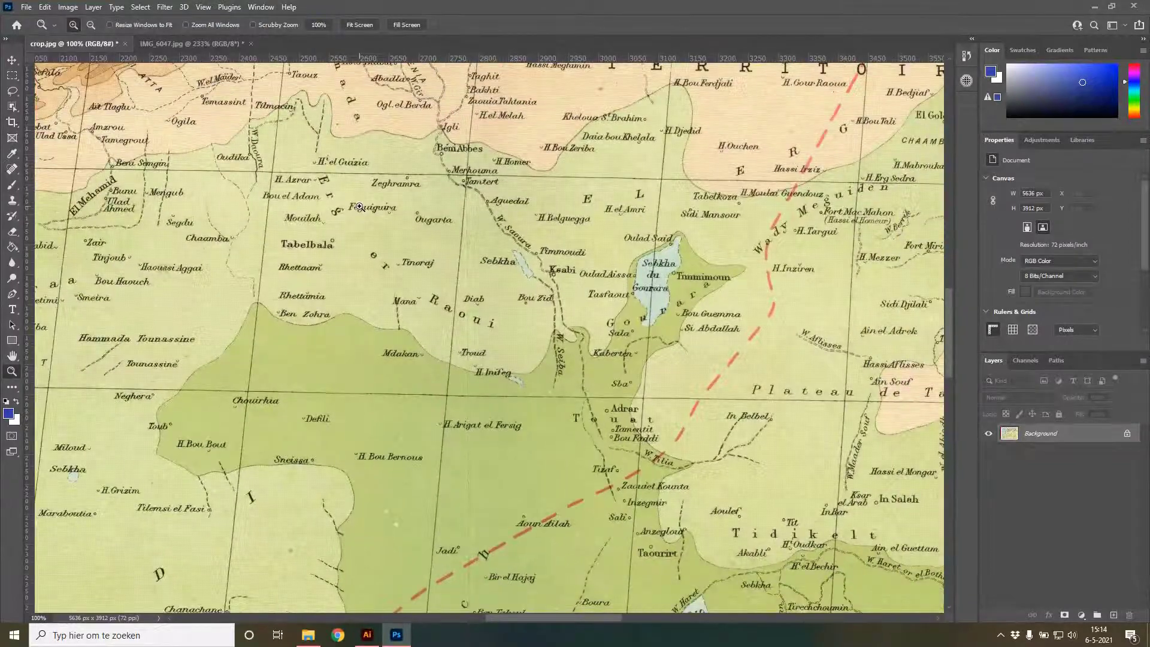
{"action": "left_click", "coordinate": [366, 25]}
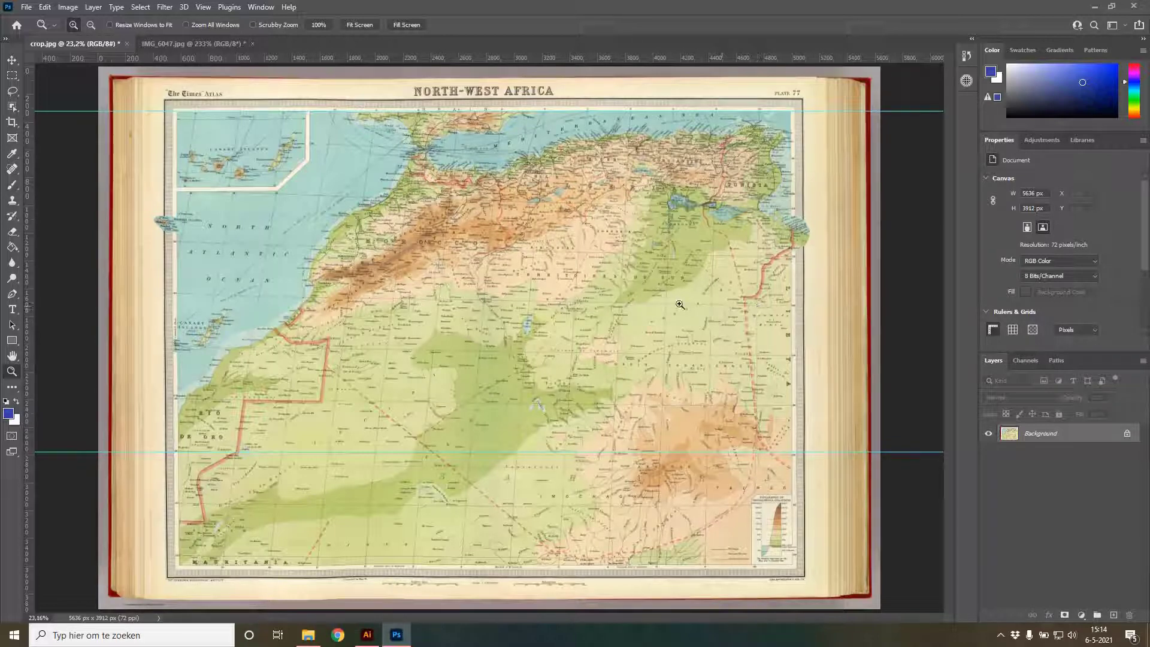
{"action": "left_click_drag", "start_coordinate": [28, 314], "coordinate": [760, 321]}
{"action": "left_click", "coordinate": [812, 542]}
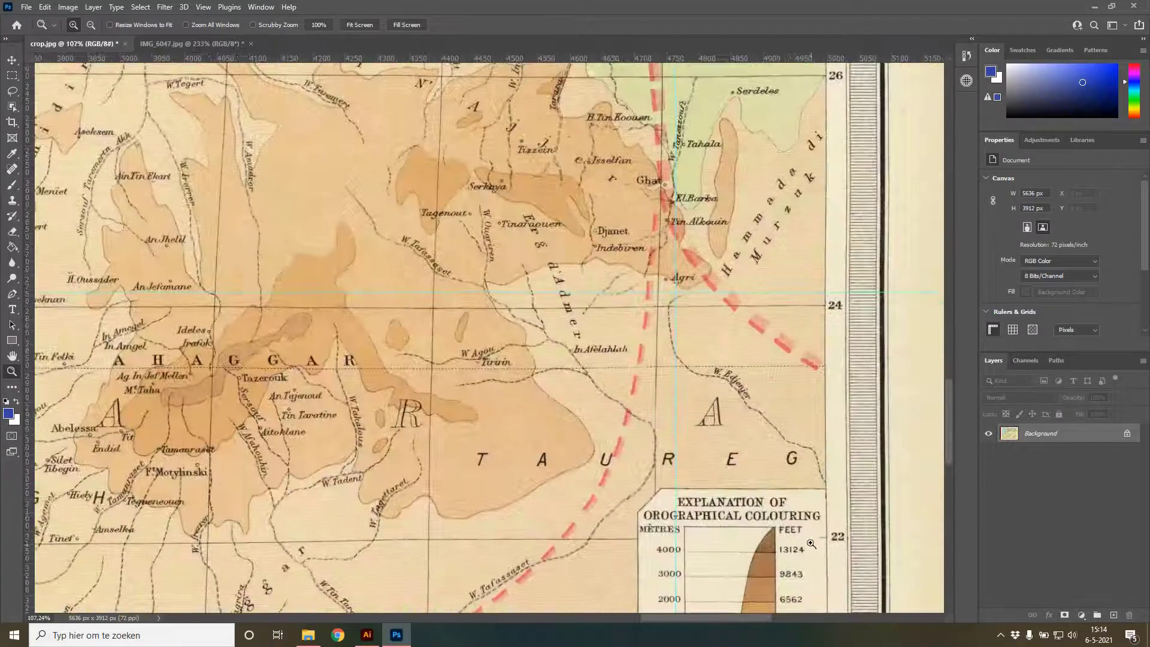
{"action": "scroll", "coordinate": [635, 360], "scroll_direction": "down", "scroll_amount": 3}
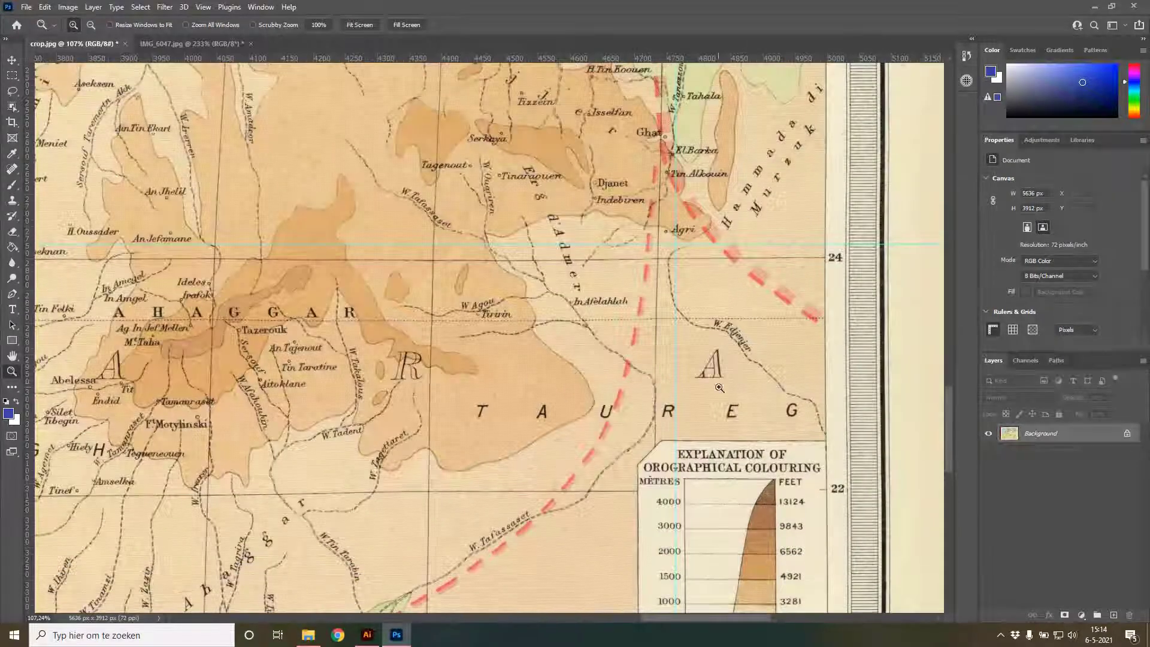
{"action": "left_click_drag", "start_coordinate": [951, 427], "coordinate": [934, 483]}
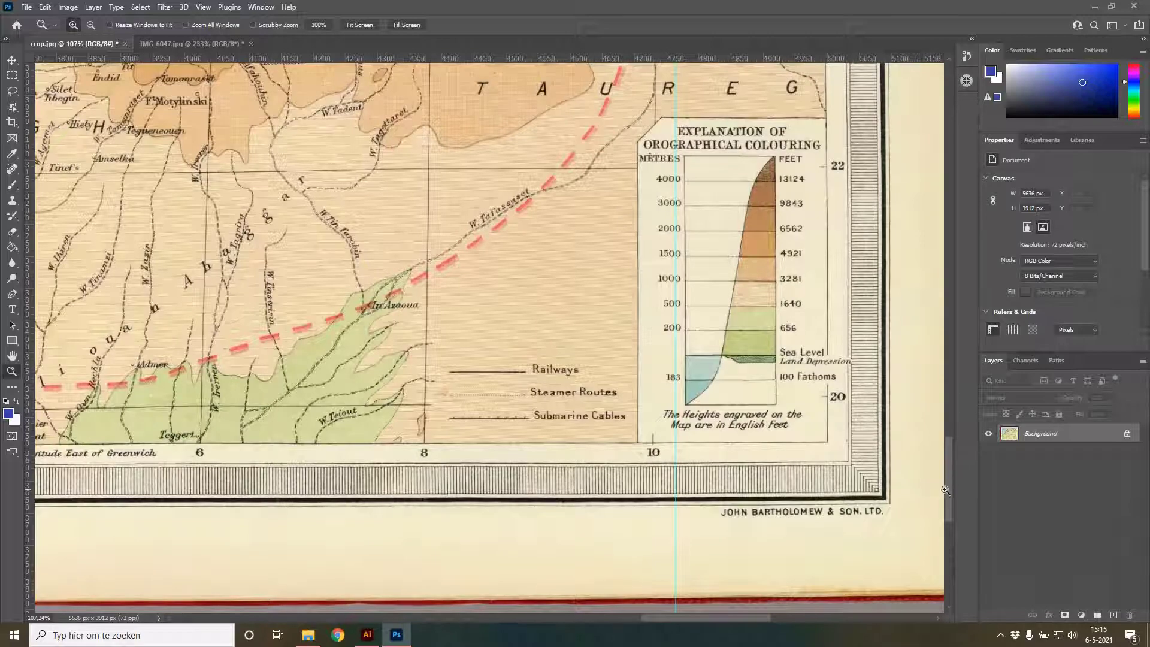
{"action": "left_click_drag", "start_coordinate": [948, 490], "coordinate": [933, 398]}
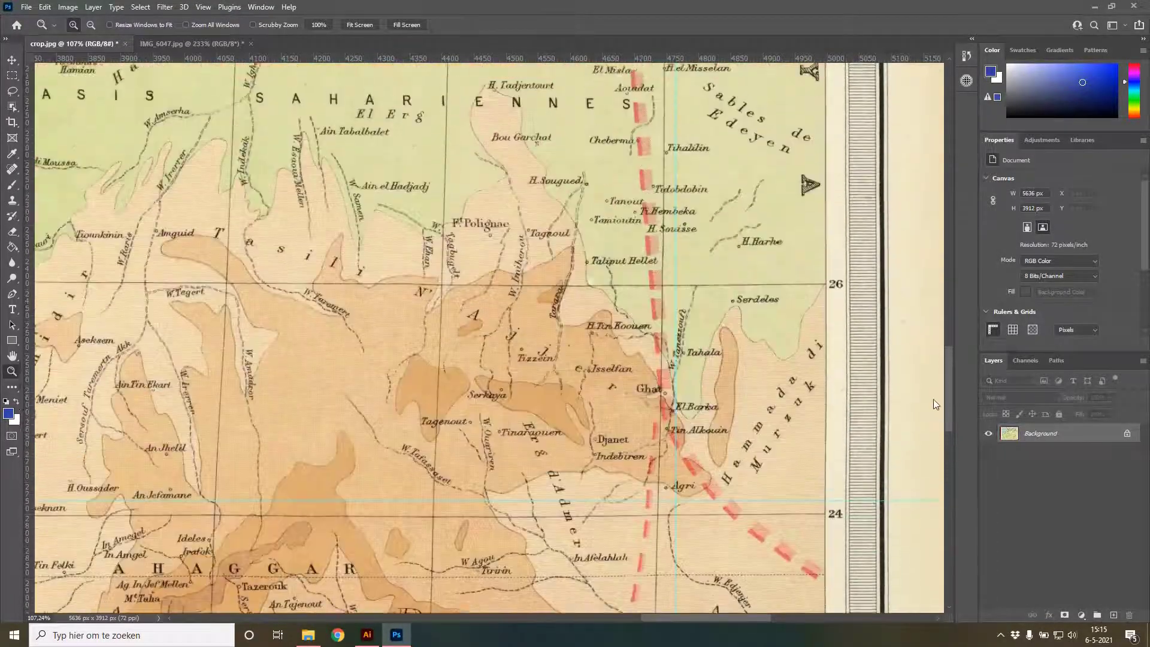
{"action": "scroll", "coordinate": [554, 560], "scroll_direction": "up", "scroll_amount": 5}
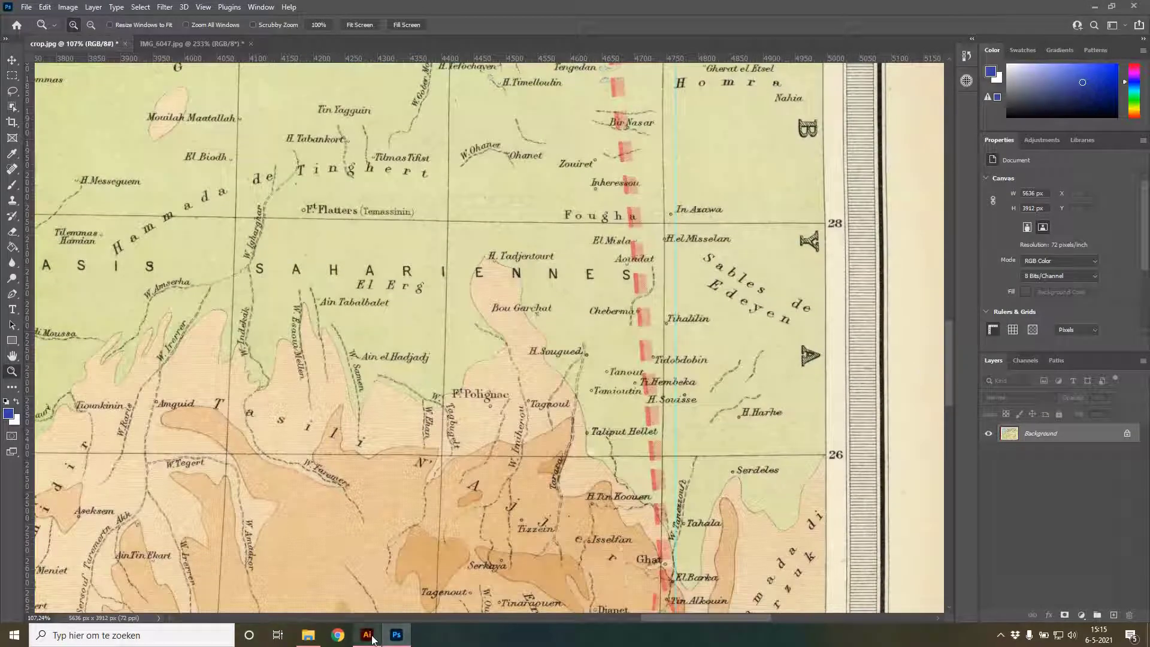
Switch to Illustrator and enable coordinate system transformation for the North Africa Coastline MAP View
{"action": "mouse_move", "coordinate": [372, 639]}
{"action": "left_click", "coordinate": [365, 575]}
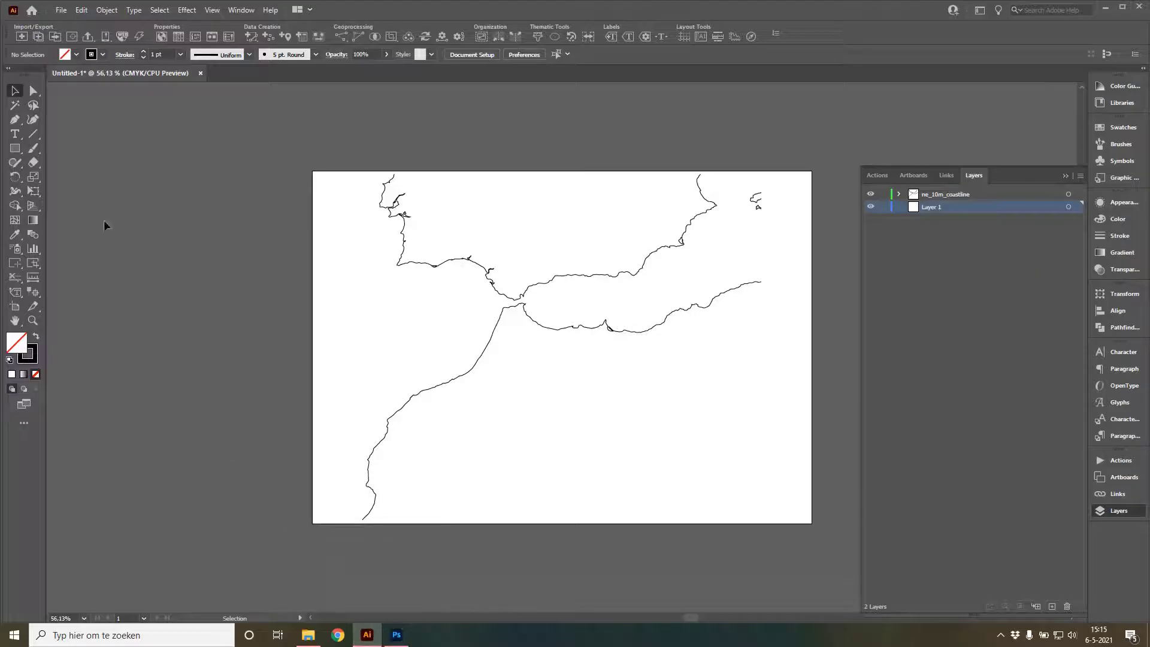
{"action": "left_click", "coordinate": [159, 37]}
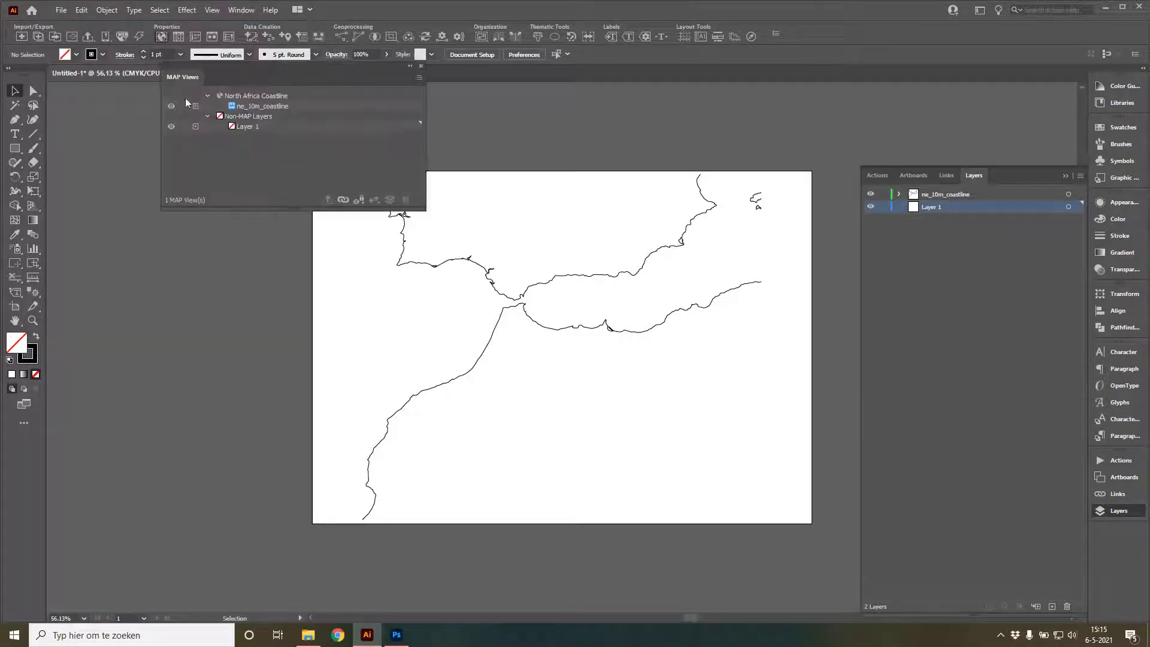
{"action": "double_click", "coordinate": [233, 95]}
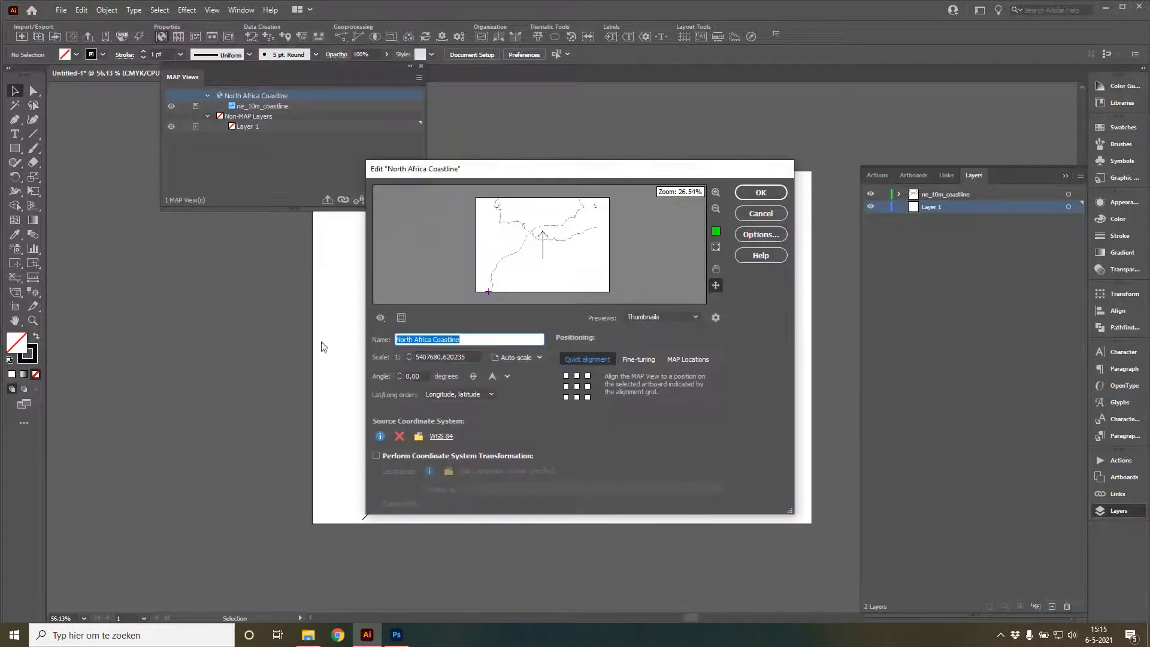
{"action": "left_click", "coordinate": [393, 455]}
Browse the destination coordinate systems to the projected World folder and duplicate "Lambert Azimuthal Equal Area, meter"
{"action": "left_click", "coordinate": [485, 471]}
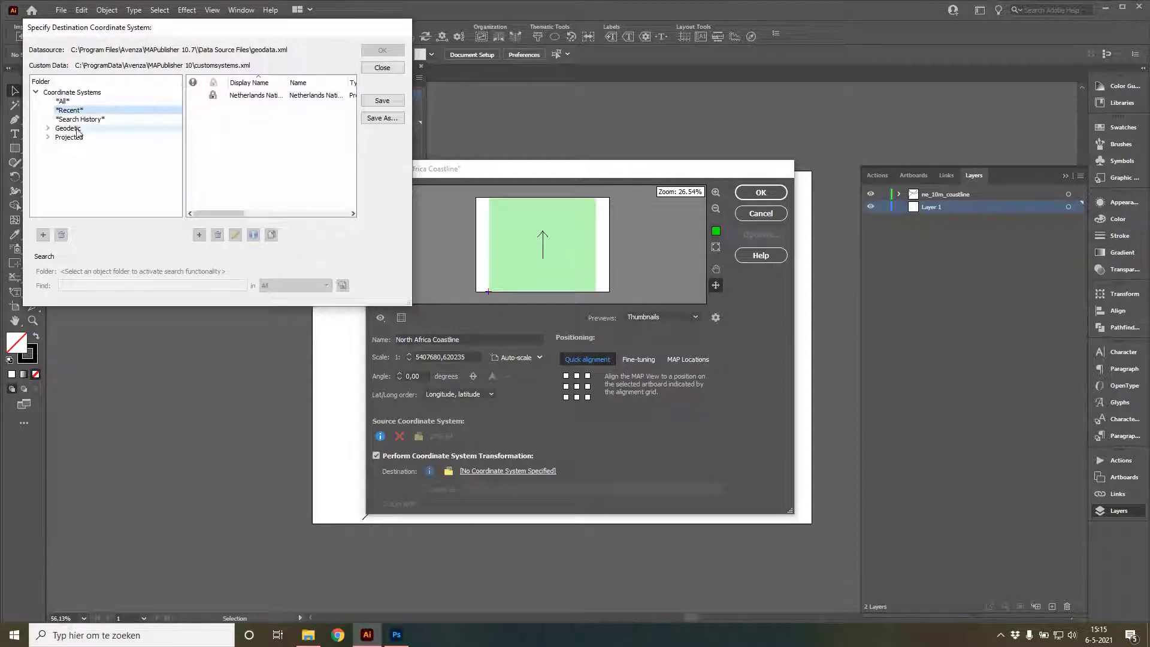
{"action": "left_click", "coordinate": [47, 137]}
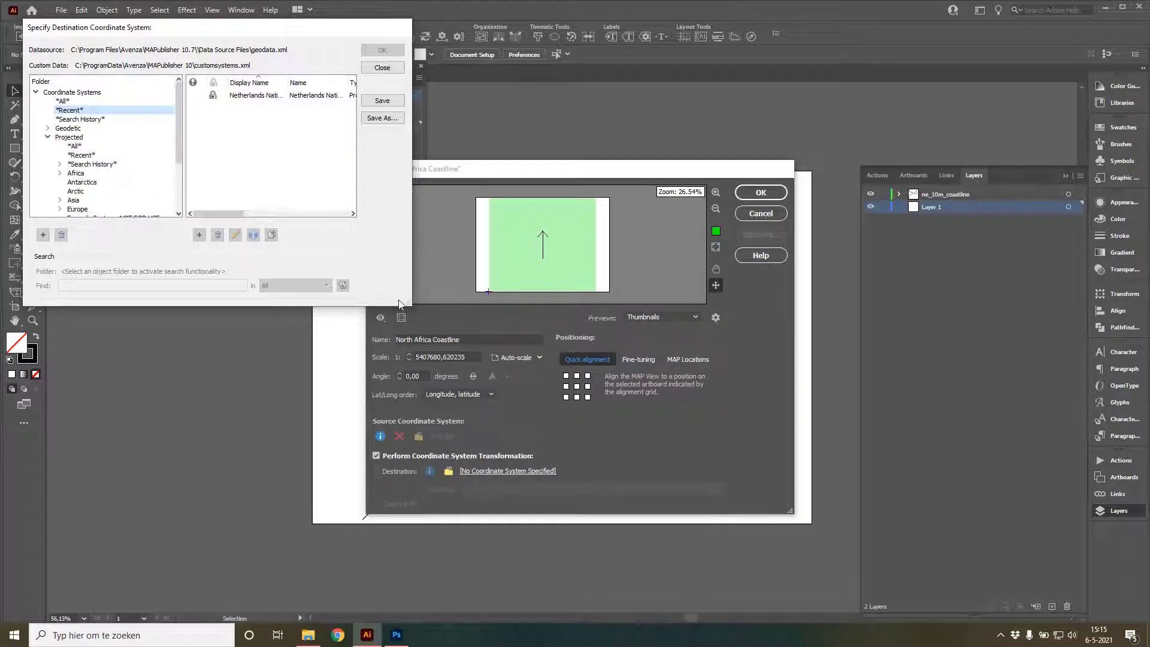
{"action": "left_click_drag", "start_coordinate": [410, 304], "coordinate": [558, 504]}
{"action": "left_click", "coordinate": [72, 281]}
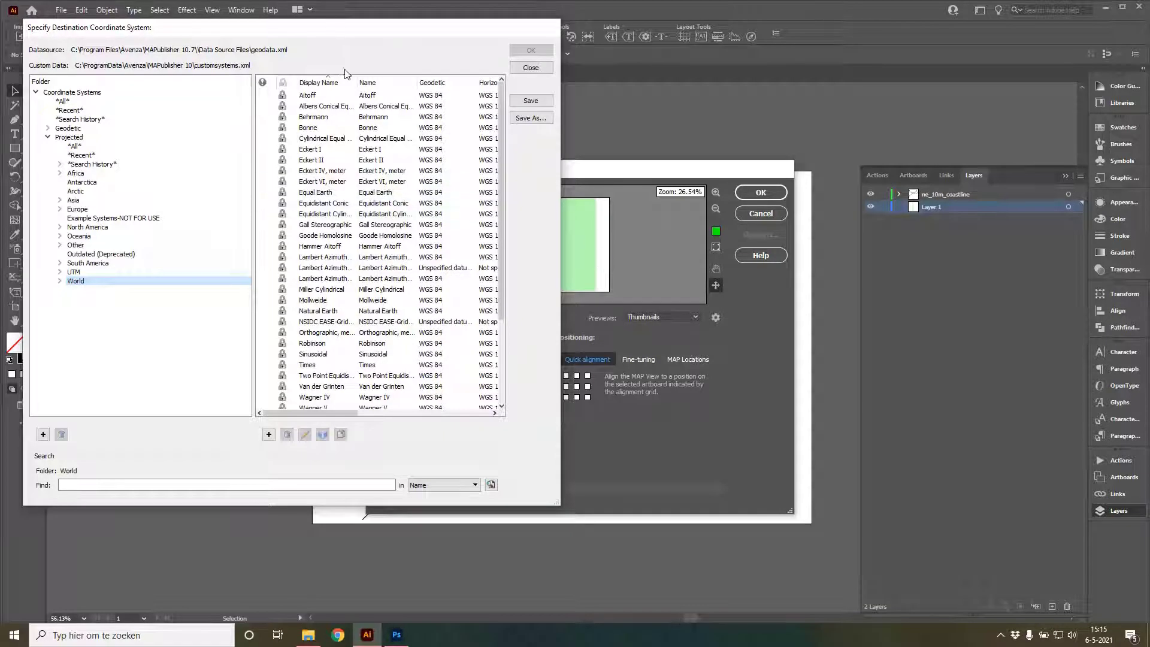
{"action": "left_click_drag", "start_coordinate": [357, 83], "coordinate": [418, 86]}
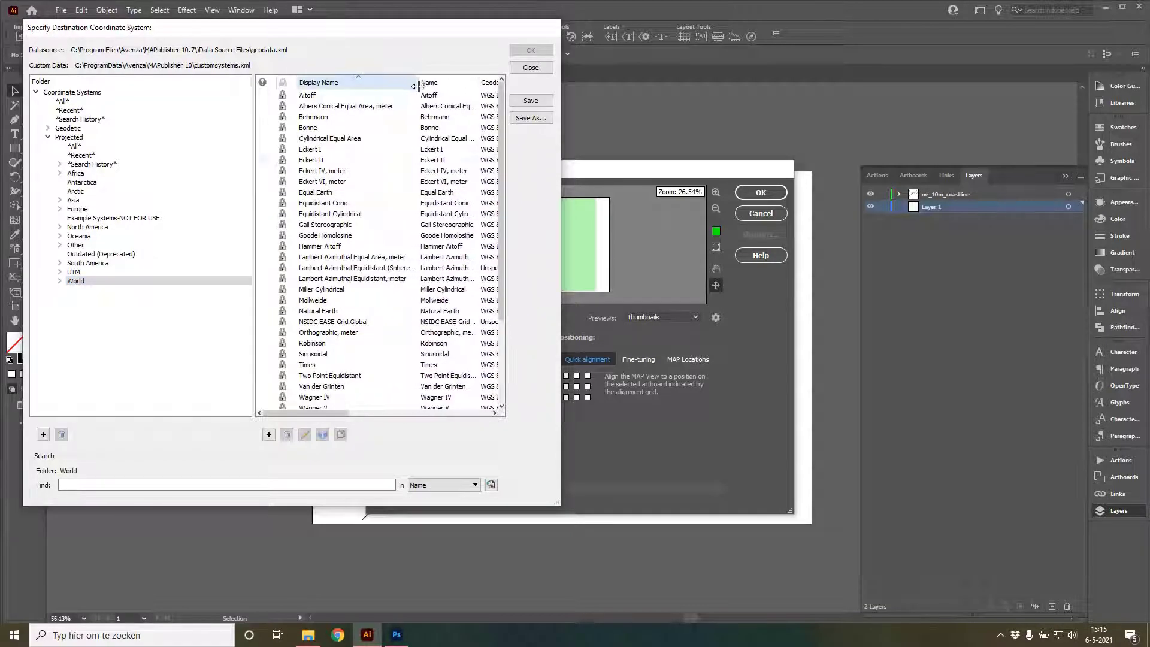
{"action": "left_click", "coordinate": [362, 257]}
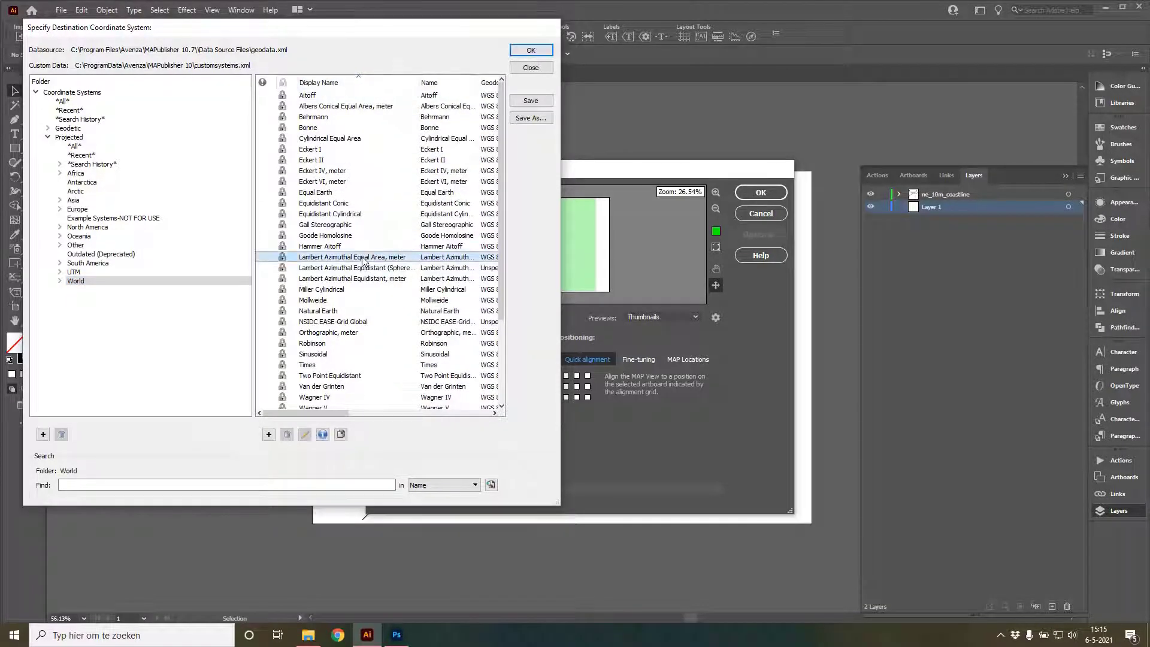
{"action": "left_click", "coordinate": [342, 434]}
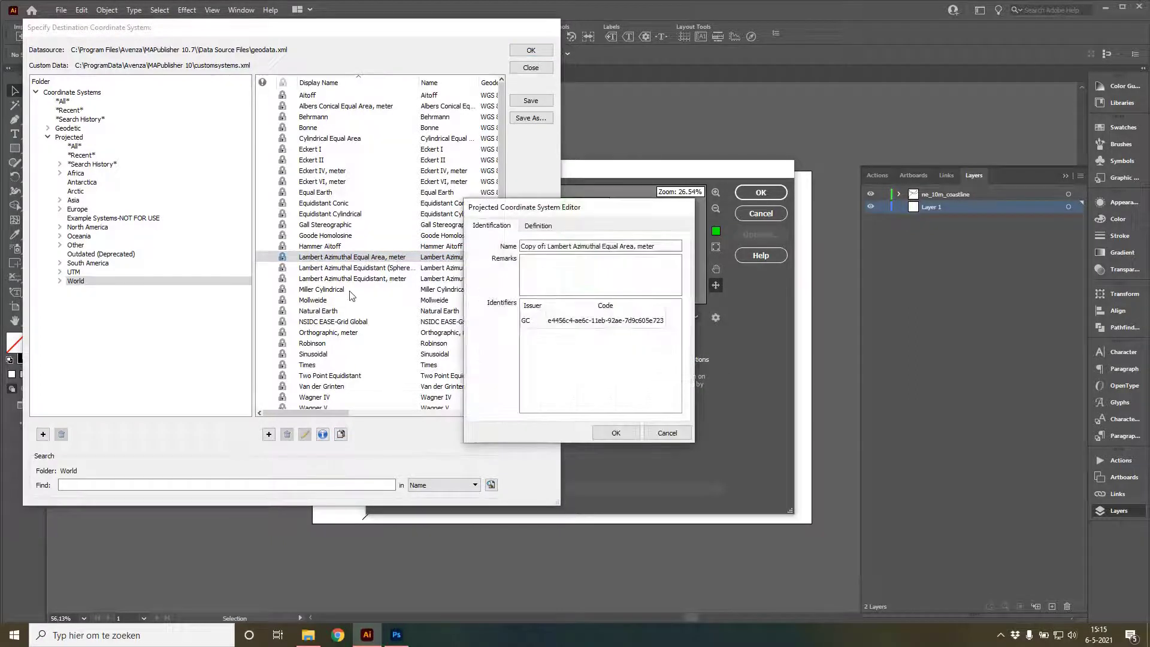
Set the copied projection's central meridian to 11 degrees, save the custom system and use it as the transformation destination
{"action": "left_click", "coordinate": [542, 228]}
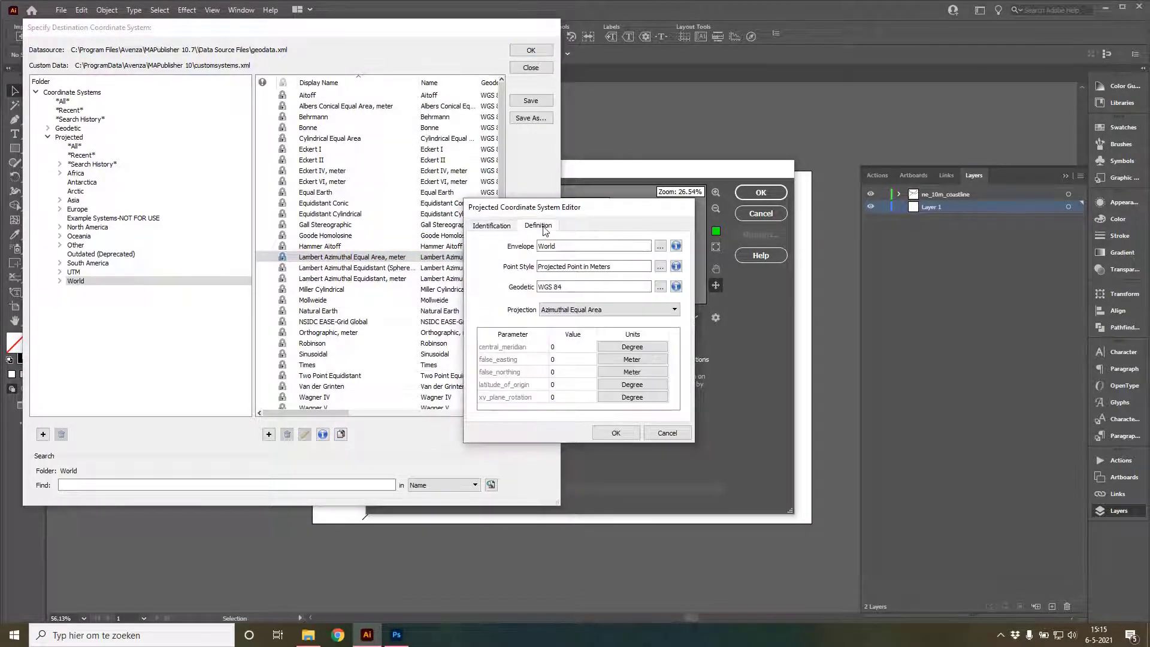
{"action": "left_click", "coordinate": [565, 347]}
{"action": "type", "text": "11"}
{"action": "left_click", "coordinate": [616, 434]}
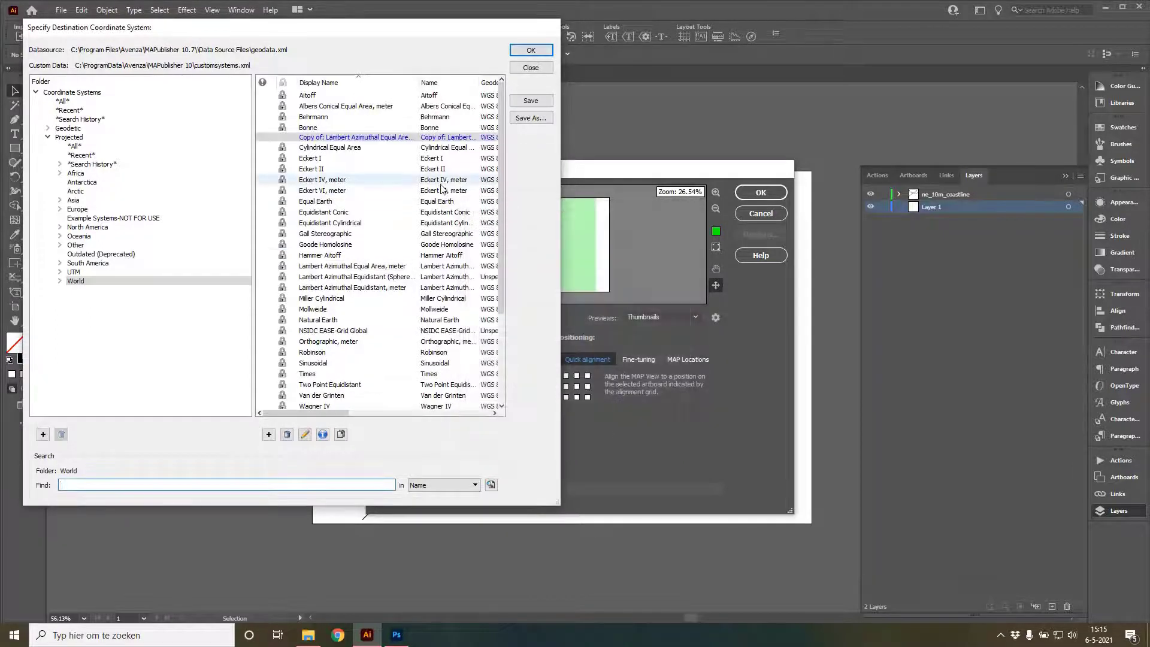
{"action": "left_click", "coordinate": [542, 54]}
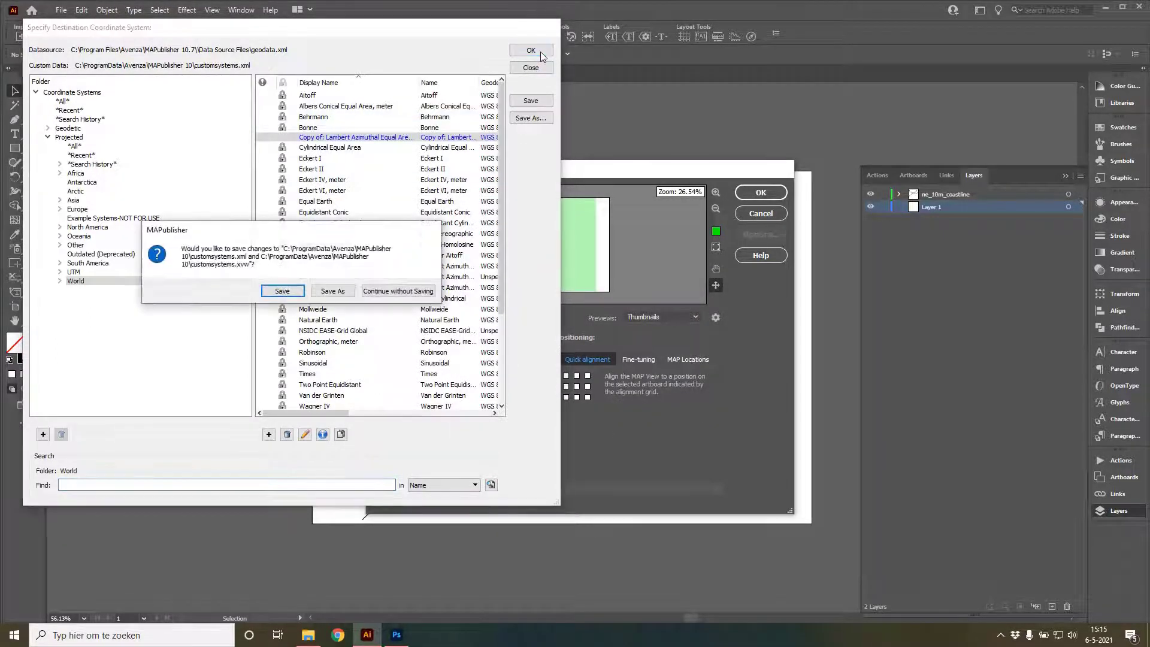
{"action": "left_click", "coordinate": [277, 291]}
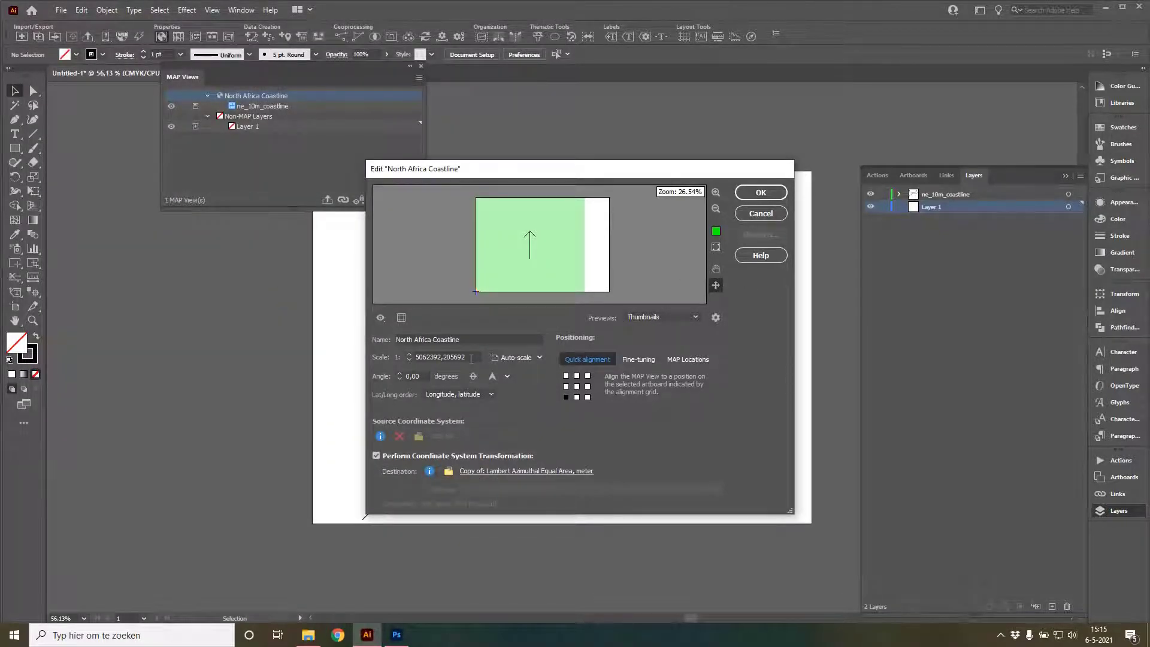
Set the MAP View scale to 1:5000000 and apply the coordinate system transformation to the coastline
{"action": "double_click", "coordinate": [423, 355]}
{"action": "type", "text": "500"}
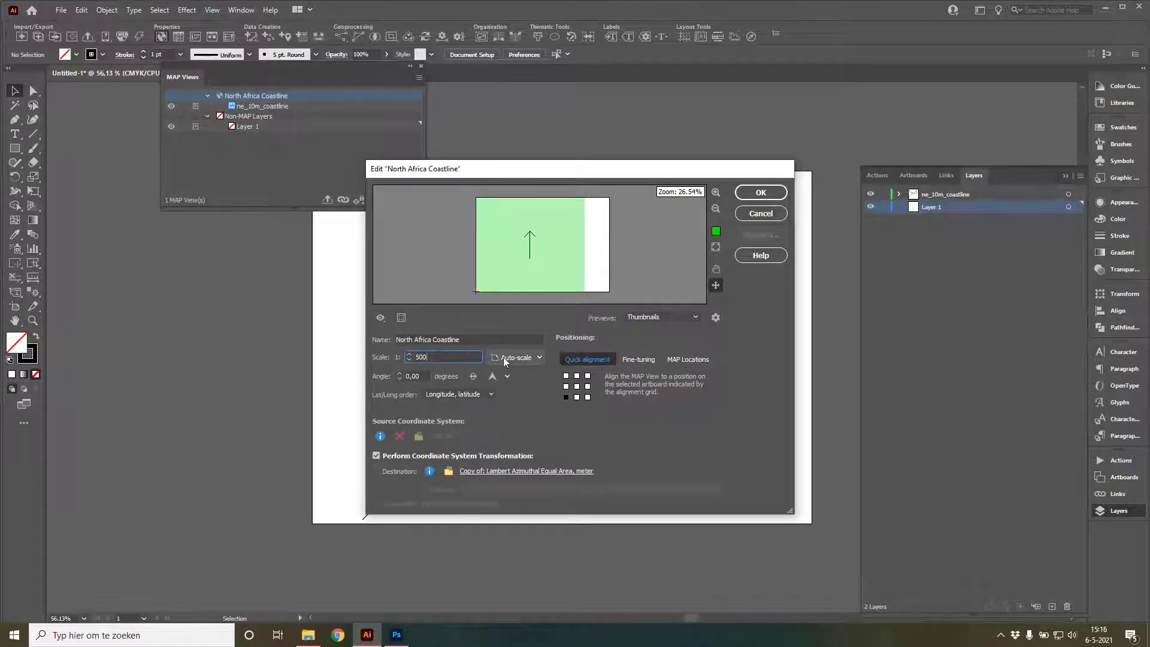
{"action": "type", "text": "0000"}
{"action": "left_click", "coordinate": [762, 195]}
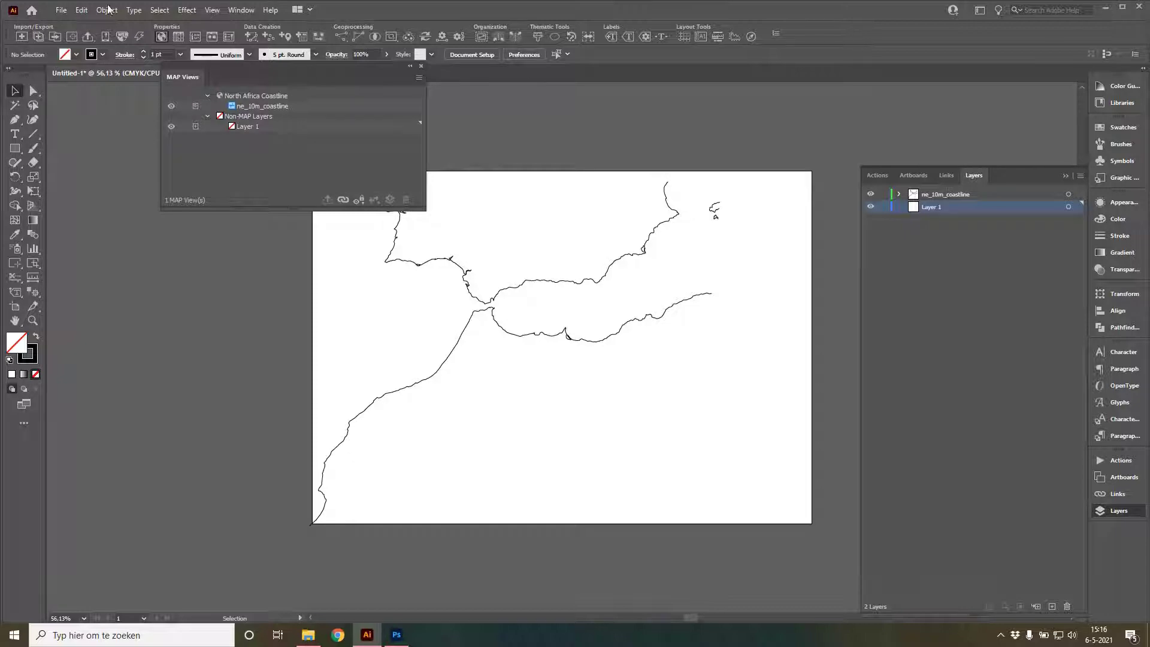
Start placing a file into the document and browse to the \\data1 network location
{"action": "left_click", "coordinate": [61, 10]}
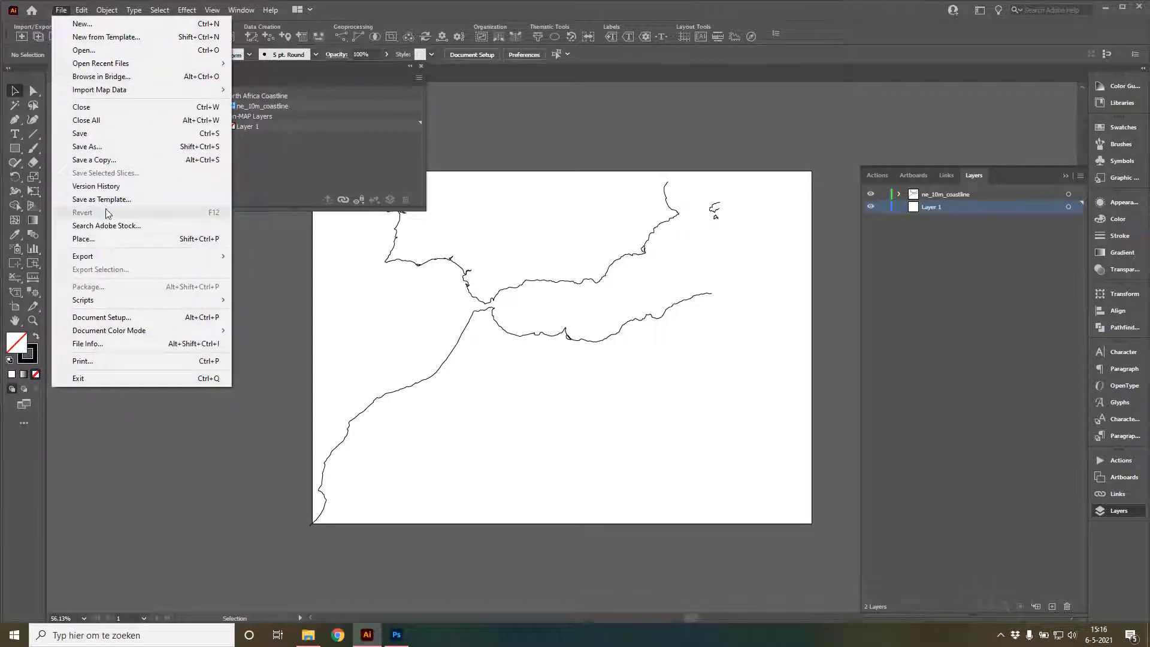
{"action": "left_click", "coordinate": [96, 238]}
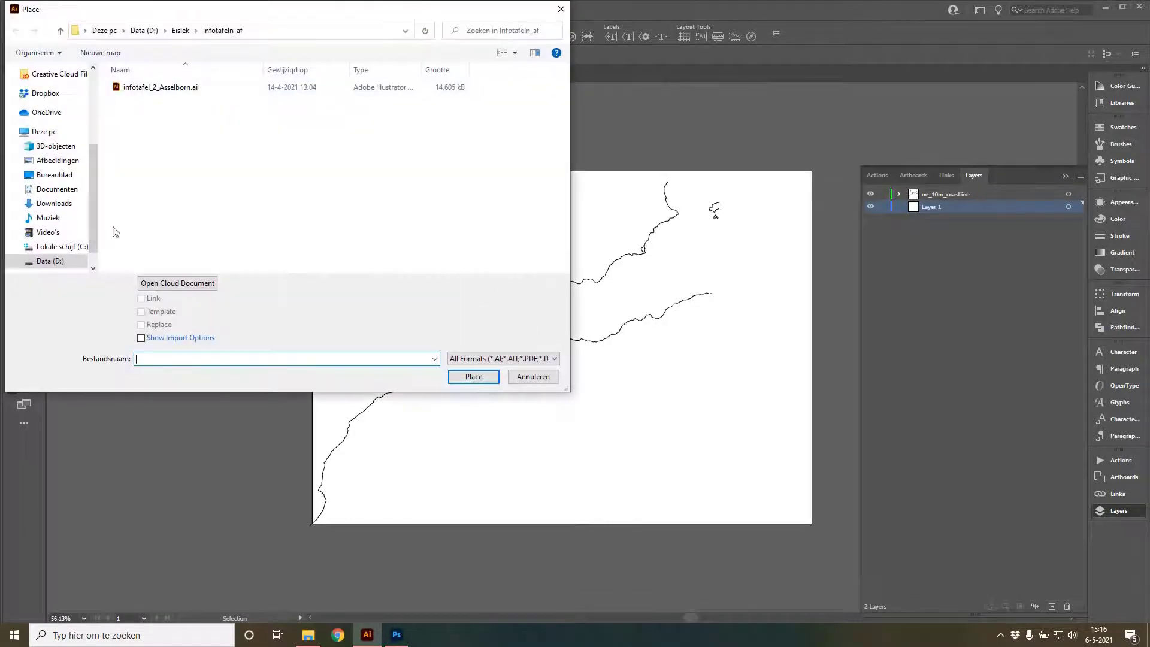
{"action": "scroll", "coordinate": [90, 197], "scroll_direction": "down", "scroll_amount": 1}
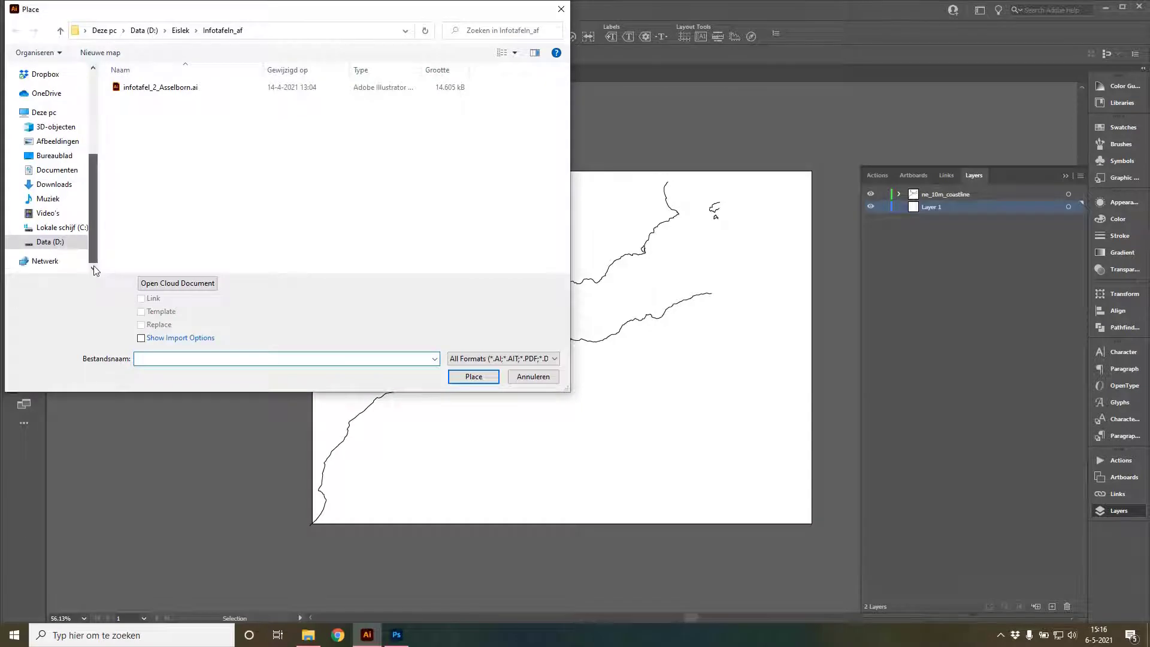
{"action": "left_click", "coordinate": [287, 31]}
{"action": "type", "text": "\\data1"}
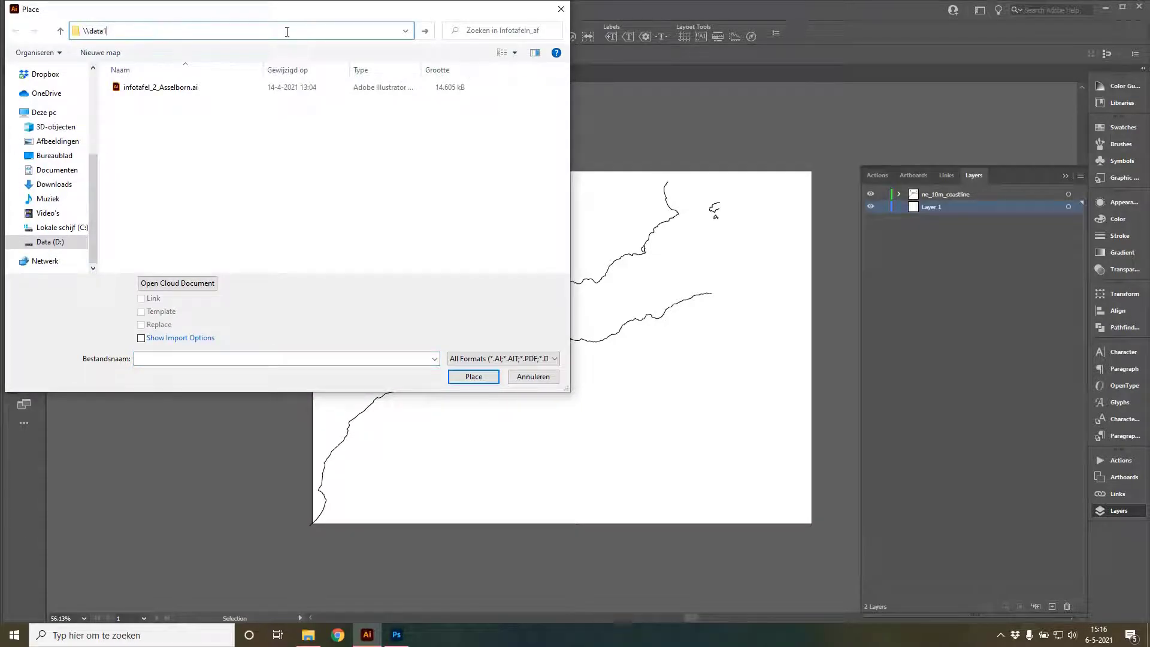
{"action": "key", "text": "Return"}
{"action": "double_click", "coordinate": [271, 139]}
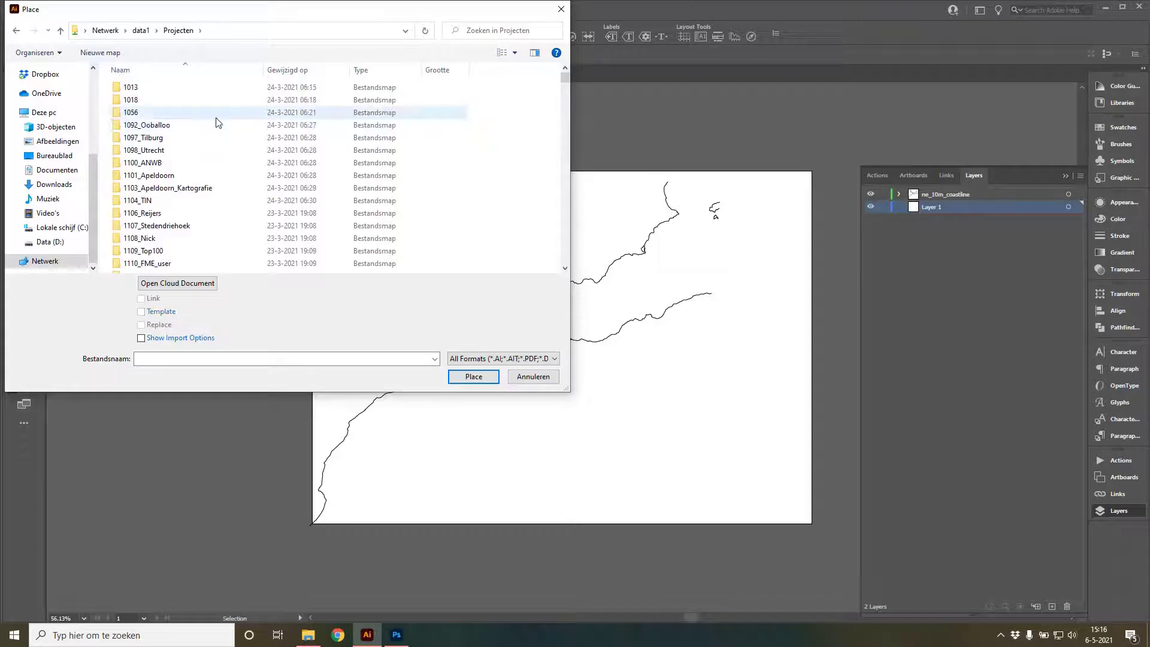
{"action": "left_click", "coordinate": [141, 30]}
Place crop.jpg from the NorthAfrica folder of the 2021_001_GeoreferencingWebinarAvenza project, about 839 by 468 pt, over the coastline
{"action": "double_click", "coordinate": [180, 114]}
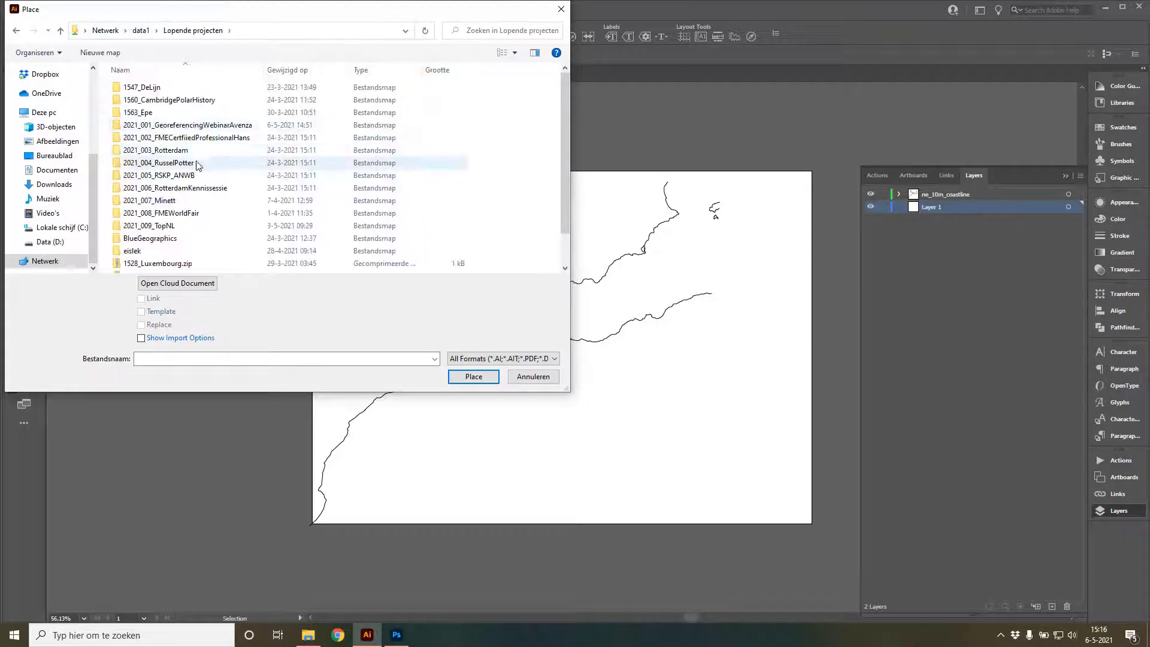
{"action": "double_click", "coordinate": [162, 125]}
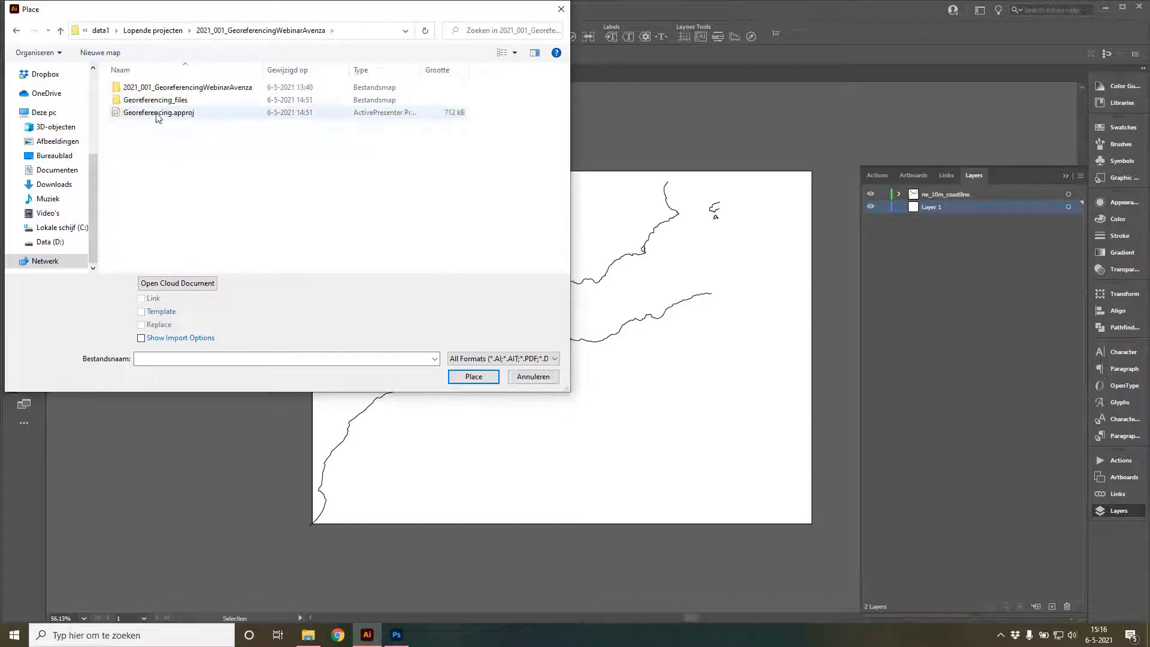
{"action": "double_click", "coordinate": [150, 87]}
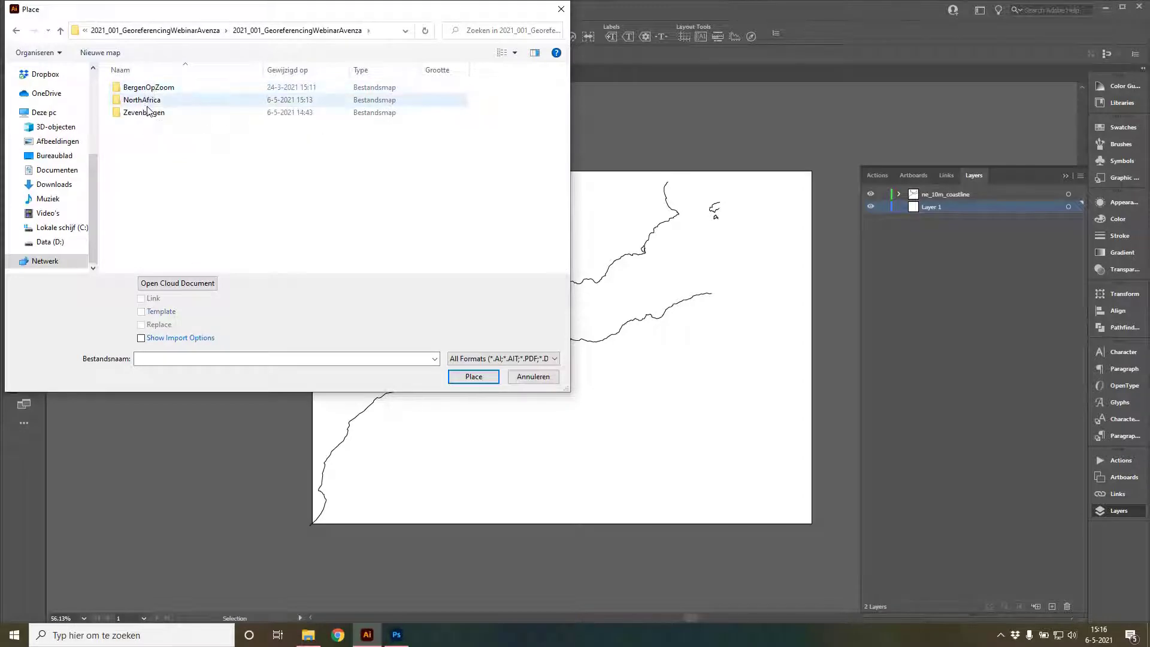
{"action": "double_click", "coordinate": [142, 99]}
{"action": "double_click", "coordinate": [141, 100]}
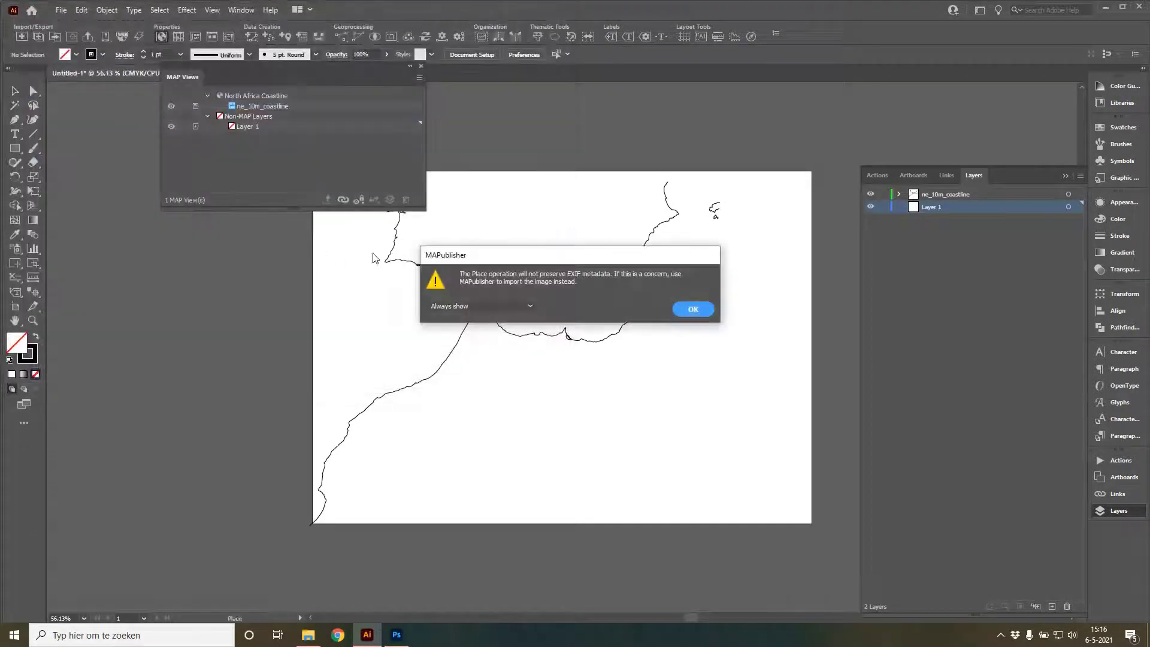
{"action": "left_click", "coordinate": [692, 309]}
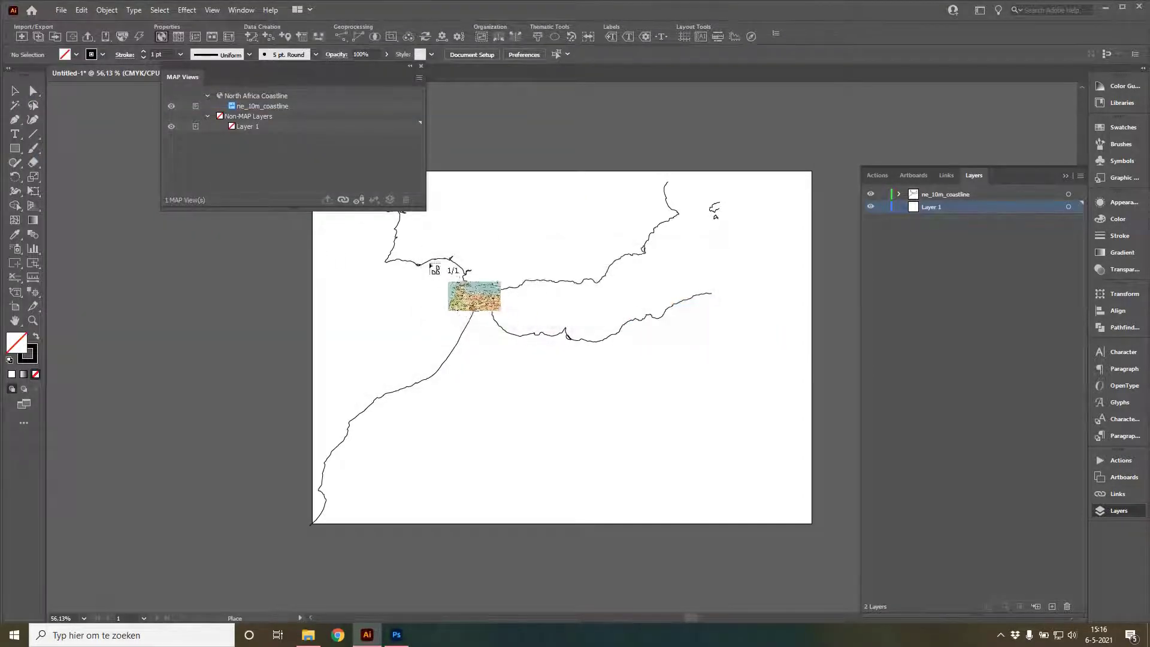
{"action": "left_click_drag", "start_coordinate": [372, 248], "coordinate": [866, 588]}
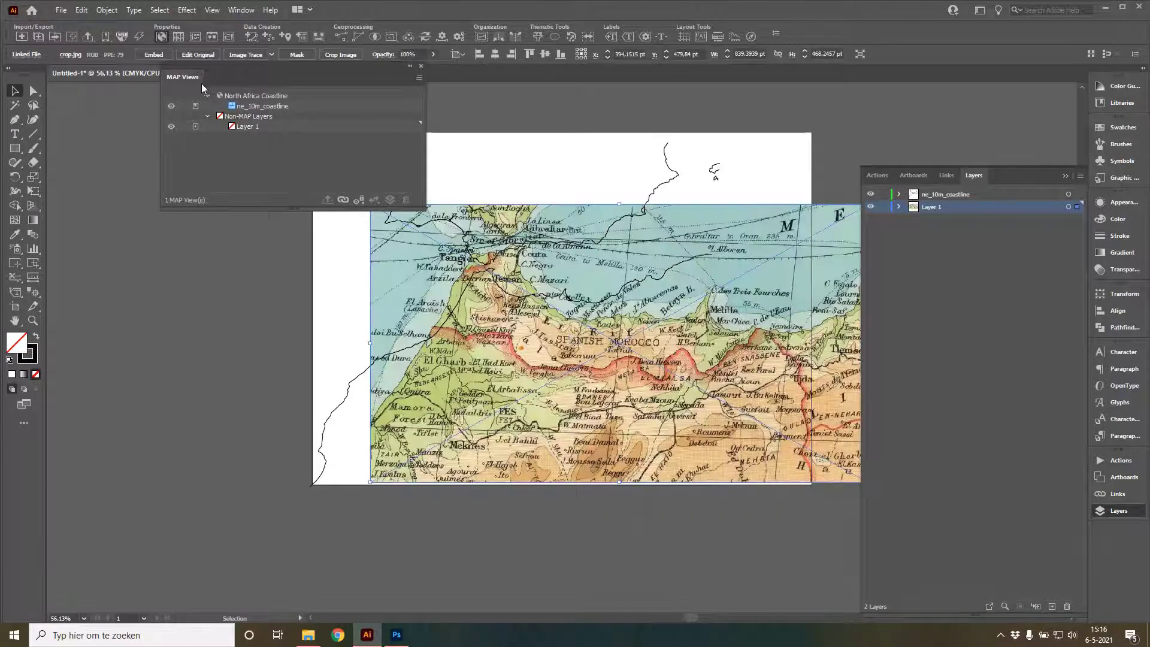
Move and proportionally scale the placed map to about 331 by 185 pt, matching its Moroccan coast to the vector coastline
{"action": "left_click_drag", "start_coordinate": [178, 71], "coordinate": [72, 236]}
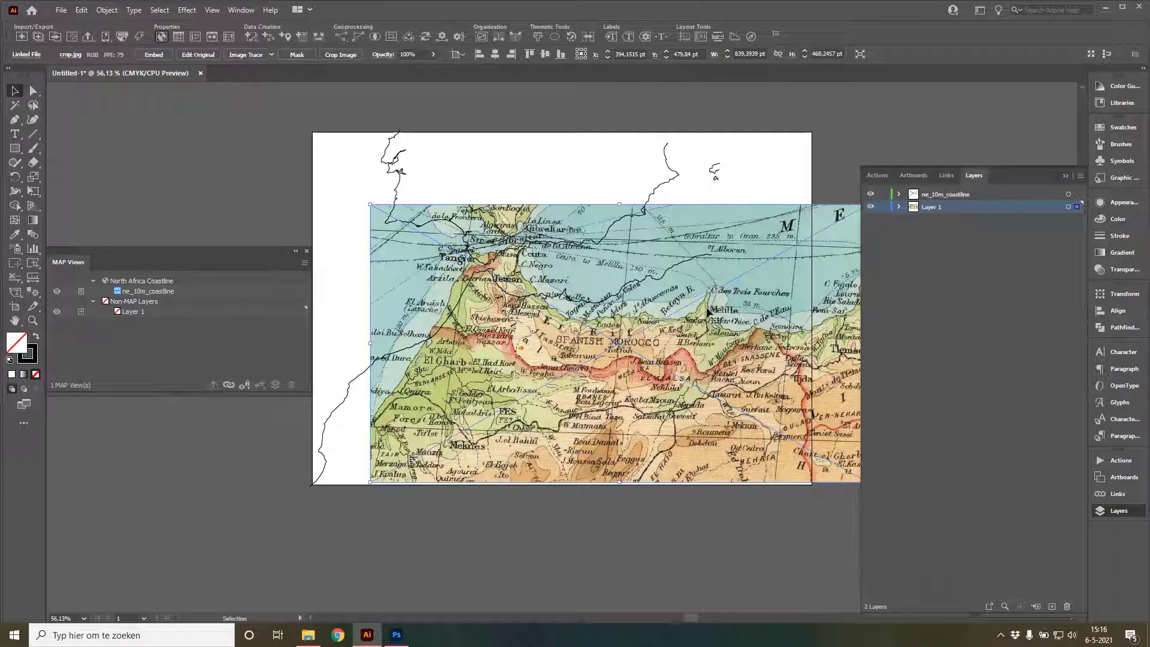
{"action": "left_click_drag", "start_coordinate": [588, 298], "coordinate": [448, 293]}
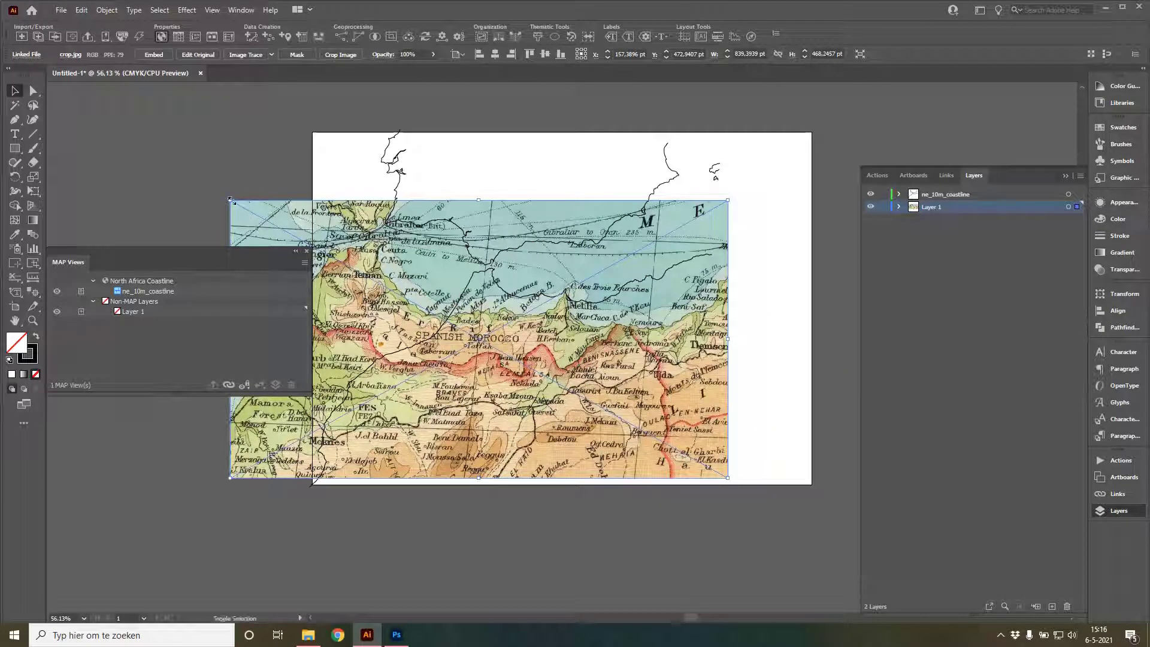
{"action": "left_click_drag", "start_coordinate": [231, 200], "coordinate": [369, 278]}
{"action": "left_click_drag", "start_coordinate": [490, 404], "coordinate": [505, 361]}
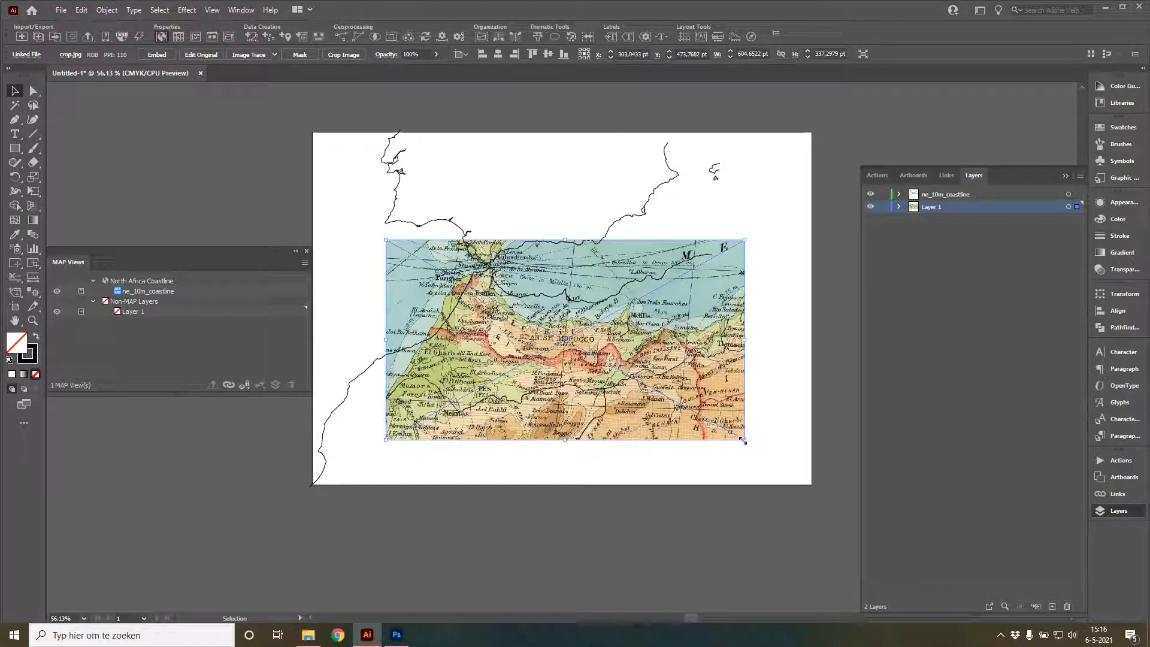
{"action": "left_click_drag", "start_coordinate": [743, 441], "coordinate": [629, 372]}
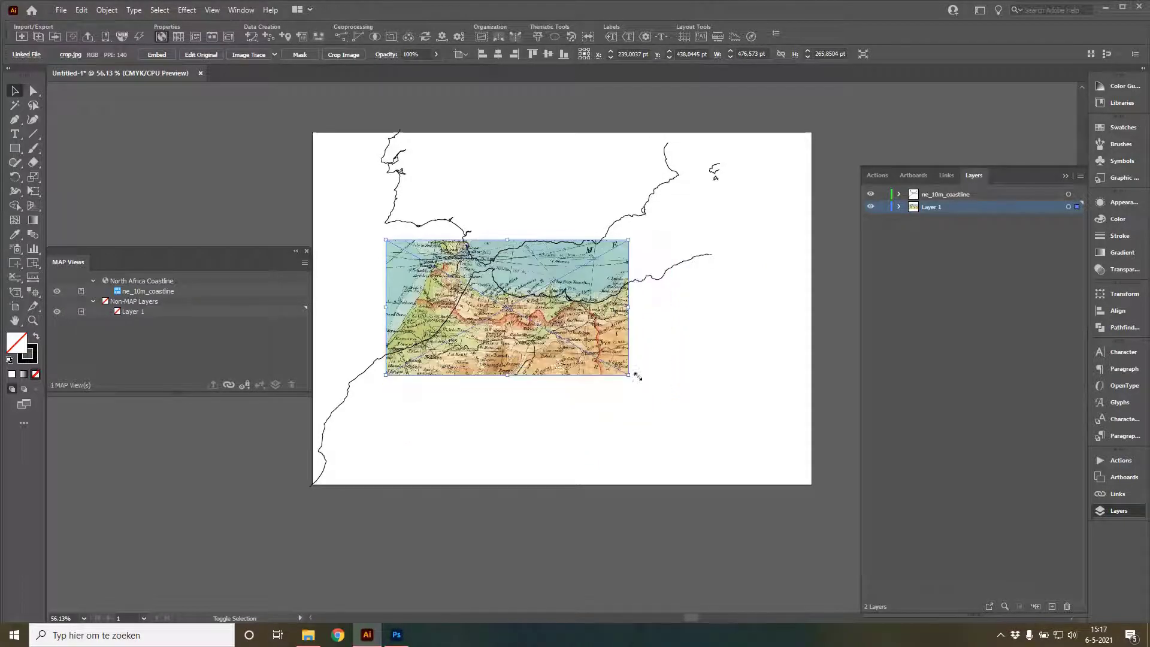
{"action": "left_click_drag", "start_coordinate": [533, 344], "coordinate": [547, 353]}
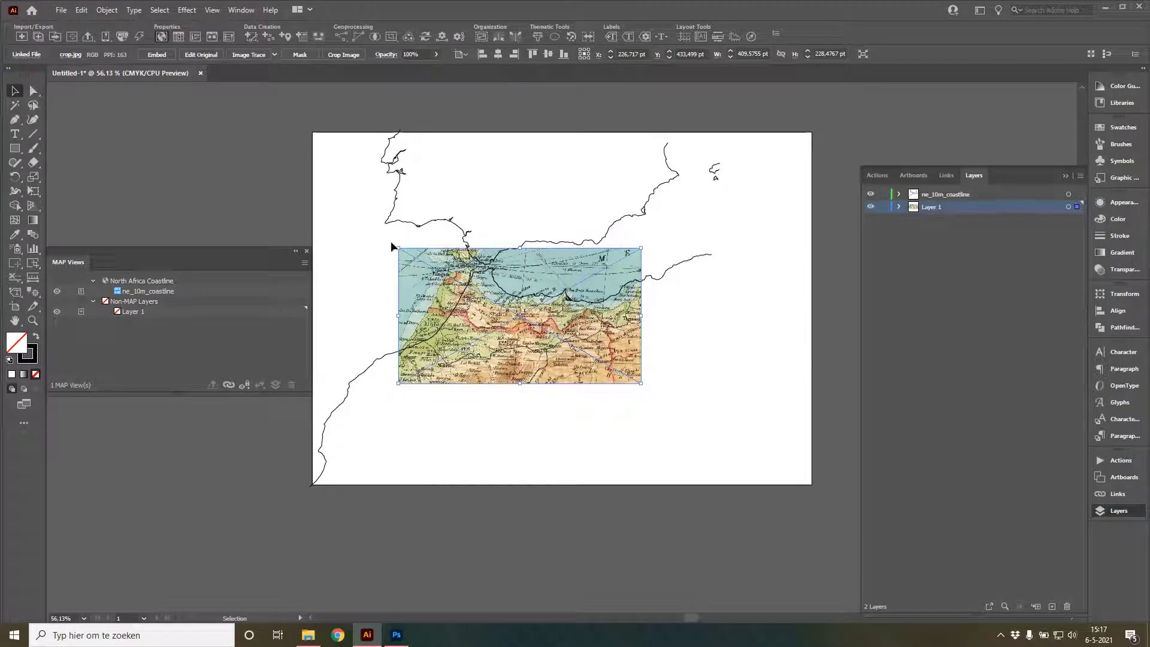
{"action": "left_click_drag", "start_coordinate": [399, 248], "coordinate": [430, 255]}
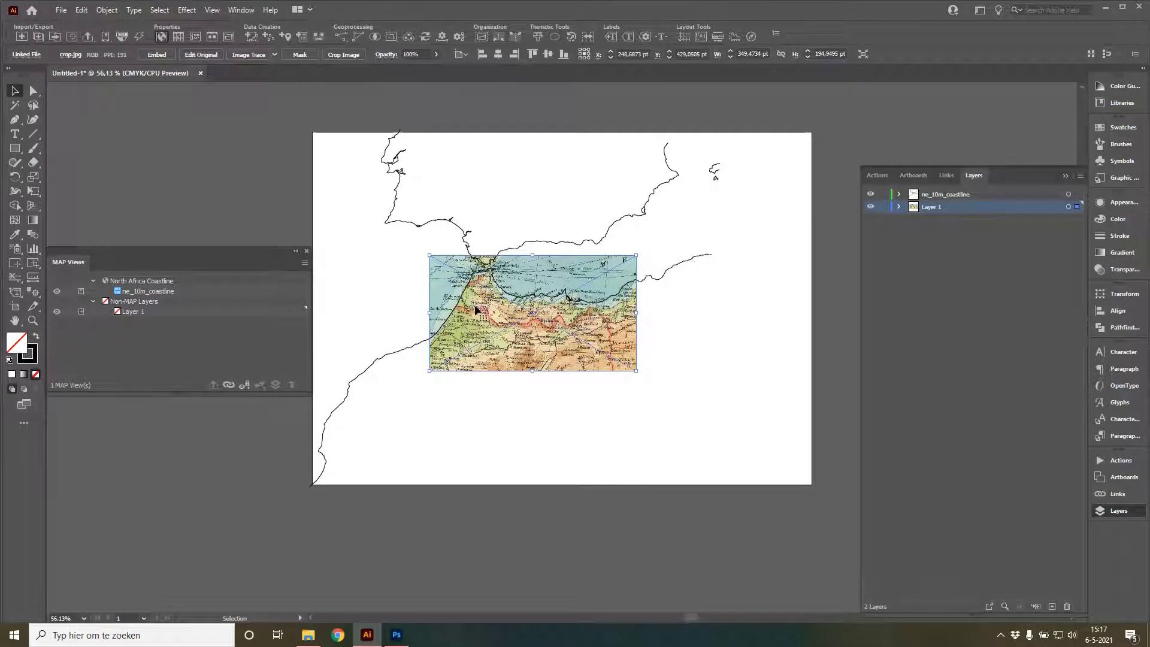
{"action": "left_click_drag", "start_coordinate": [478, 309], "coordinate": [479, 307]}
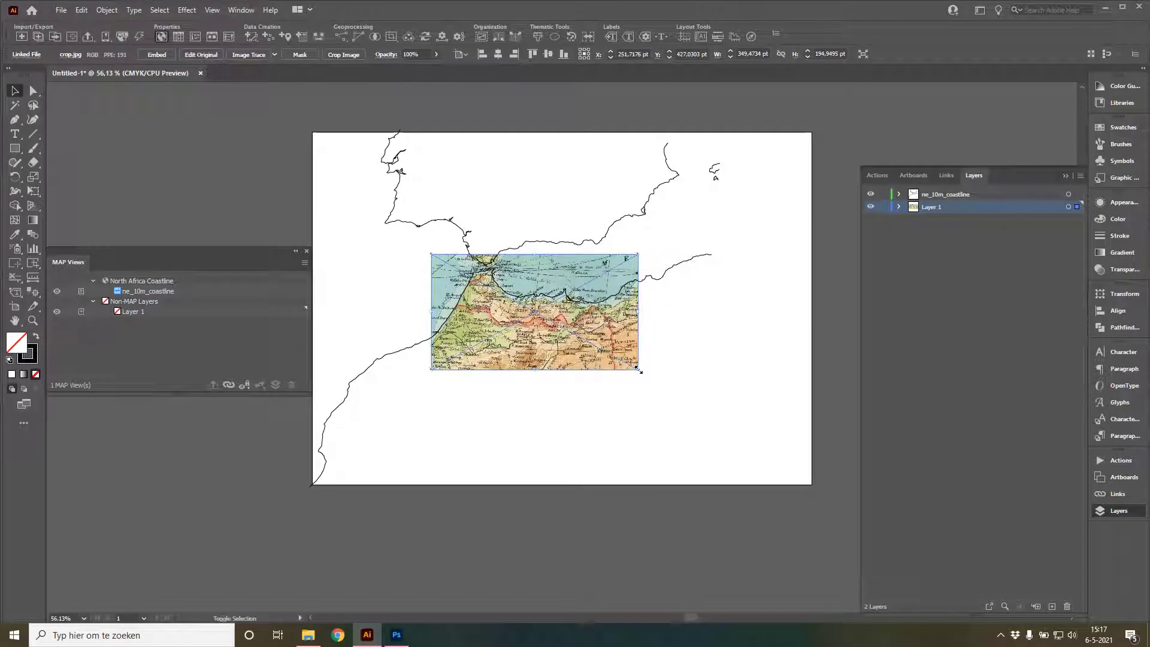
{"action": "left_click_drag", "start_coordinate": [638, 370], "coordinate": [603, 346]}
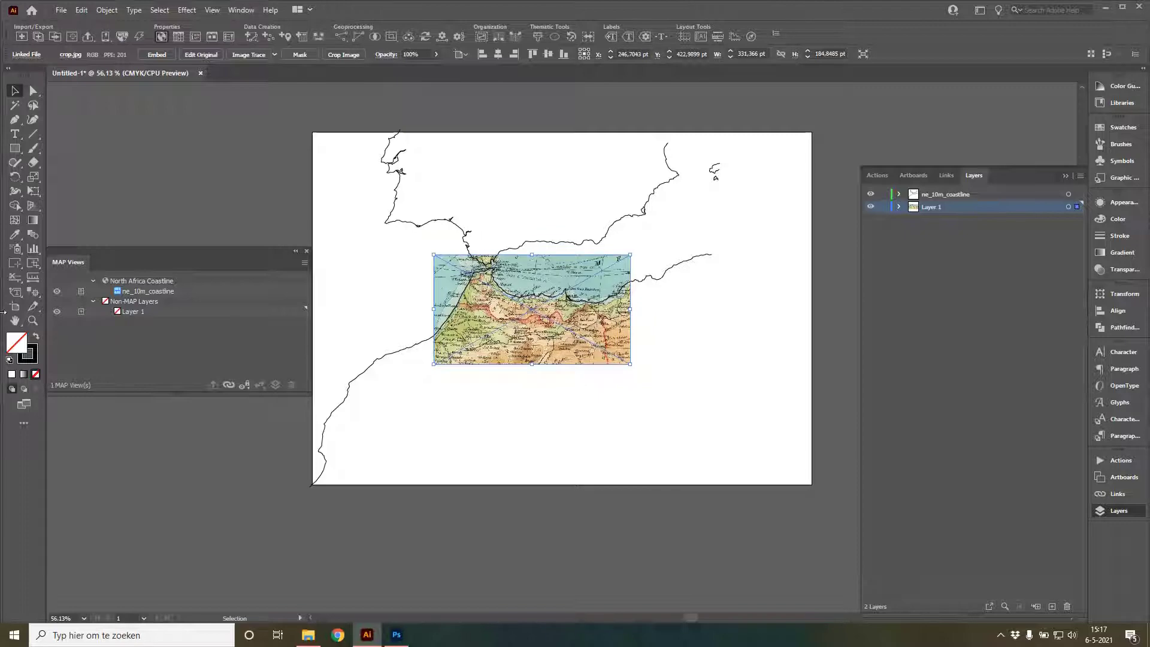
Open the North Africa Coastline MAP View for editing and enlarge its editor to get a bigger preview
{"action": "left_click", "coordinate": [33, 321]}
{"action": "left_click_drag", "start_coordinate": [426, 226], "coordinate": [667, 392]}
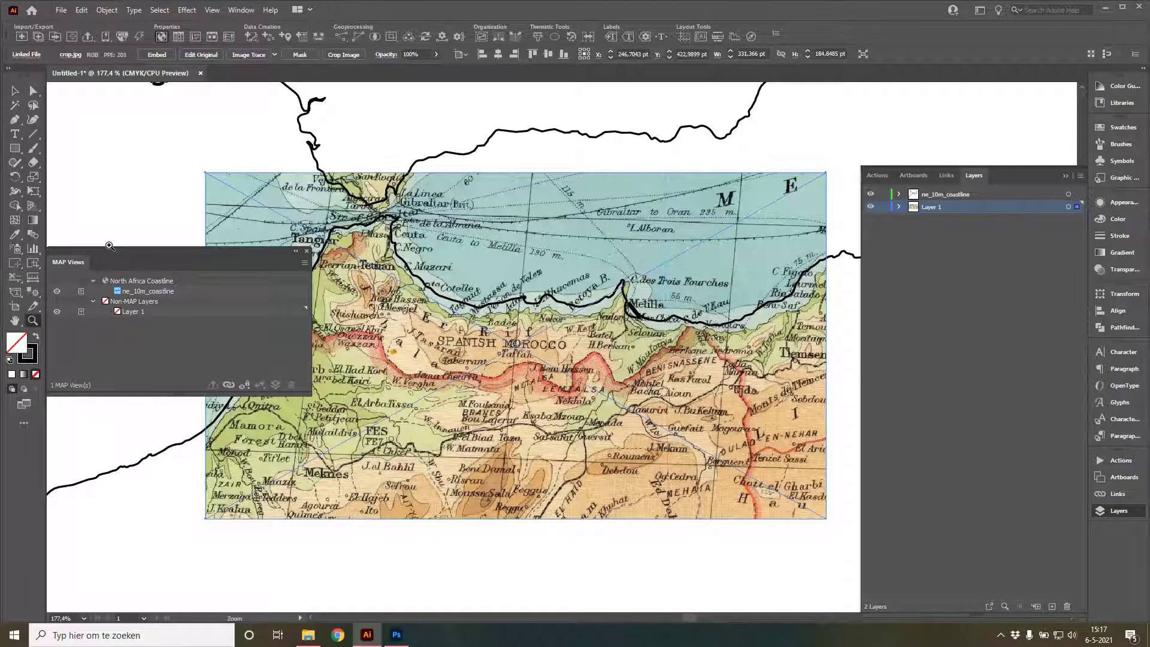
{"action": "left_click", "coordinate": [127, 281]}
{"action": "double_click", "coordinate": [127, 281]}
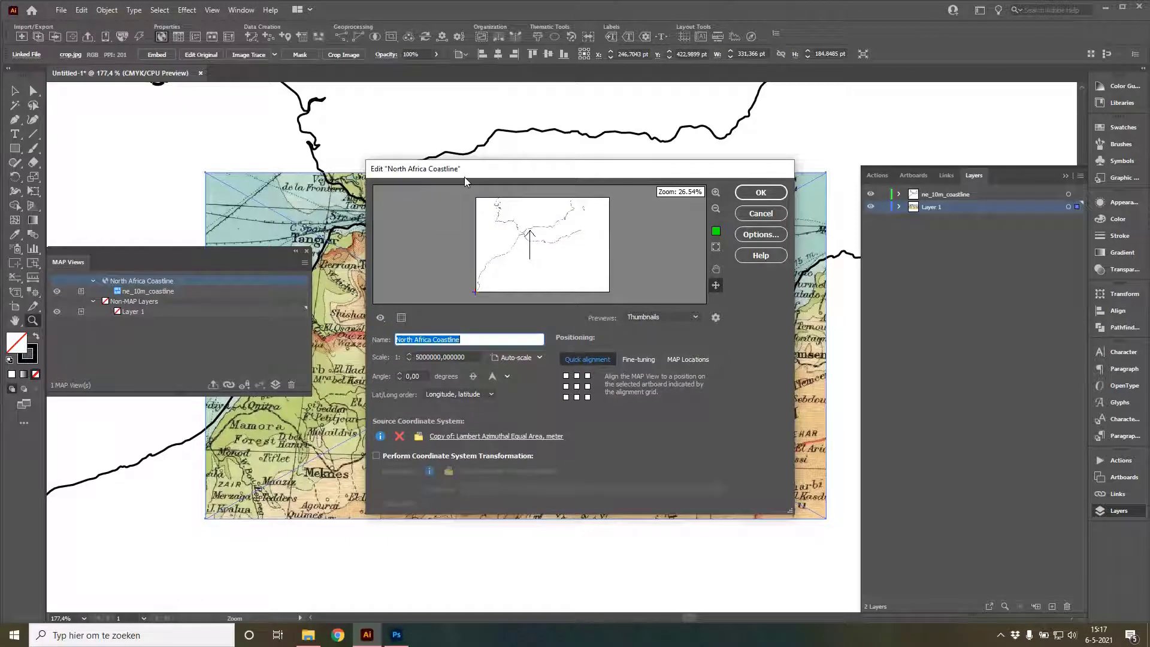
{"action": "left_click_drag", "start_coordinate": [465, 175], "coordinate": [206, 34]}
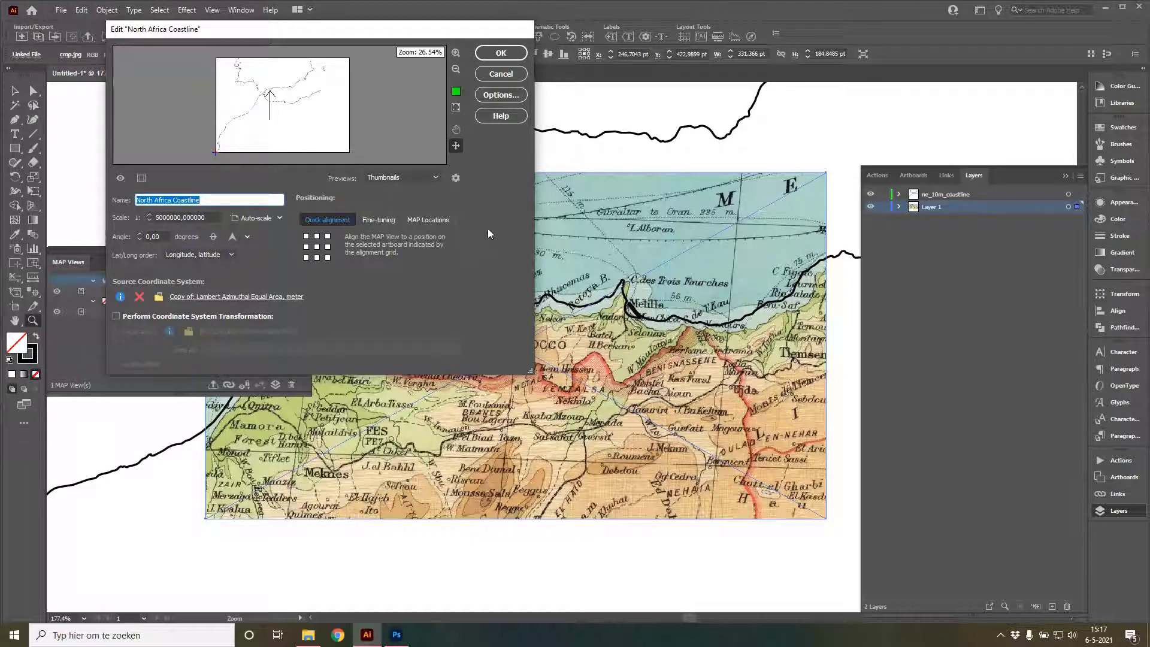
{"action": "left_click_drag", "start_coordinate": [533, 371], "coordinate": [774, 590]}
Configure the MAP View preview to show Layer 1 with the placed map at High thumbnail quality
{"action": "left_click", "coordinate": [697, 55]}
{"action": "left_click", "coordinate": [697, 55]}
{"action": "left_click", "coordinate": [697, 54]}
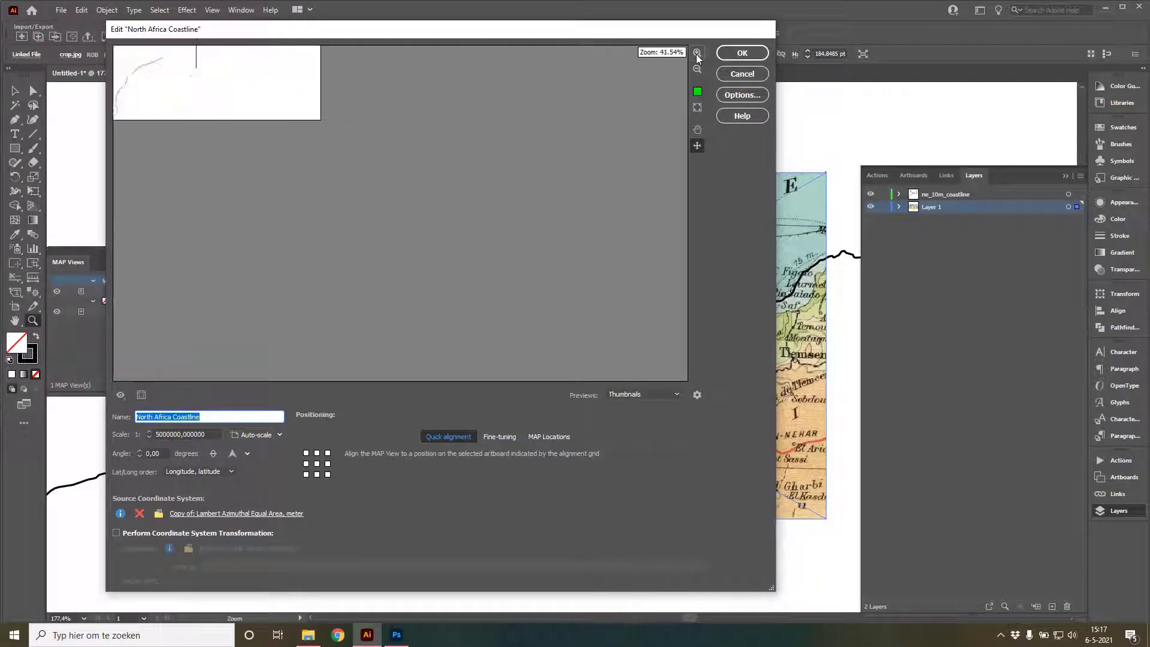
{"action": "left_click", "coordinate": [696, 55]}
{"action": "left_click", "coordinate": [697, 54]}
{"action": "left_click", "coordinate": [697, 55]}
{"action": "left_click", "coordinate": [696, 55]}
{"action": "left_click", "coordinate": [696, 55]}
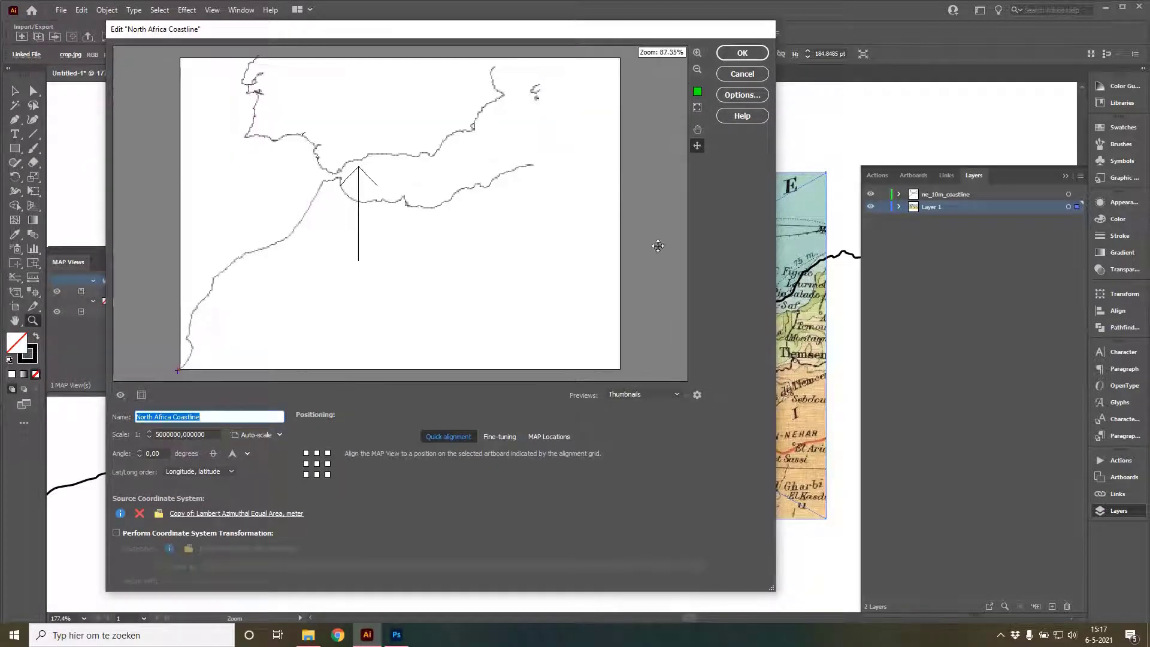
{"action": "left_click", "coordinate": [656, 396]}
{"action": "left_click", "coordinate": [695, 396]}
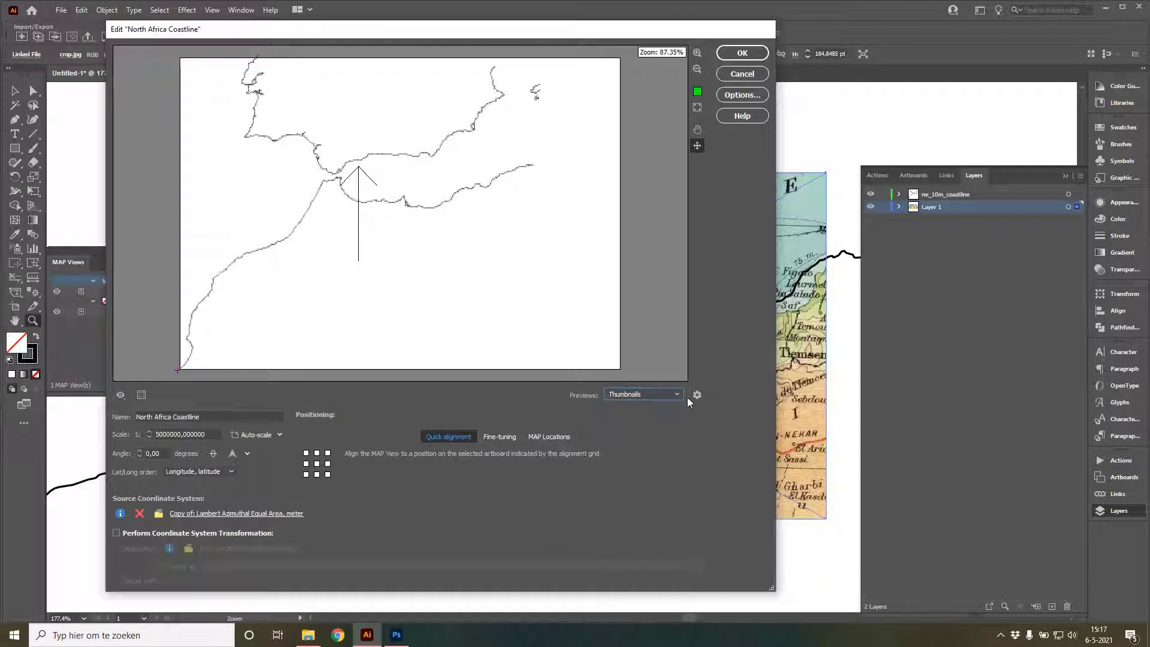
{"action": "left_click", "coordinate": [695, 396]}
{"action": "left_click", "coordinate": [492, 257]}
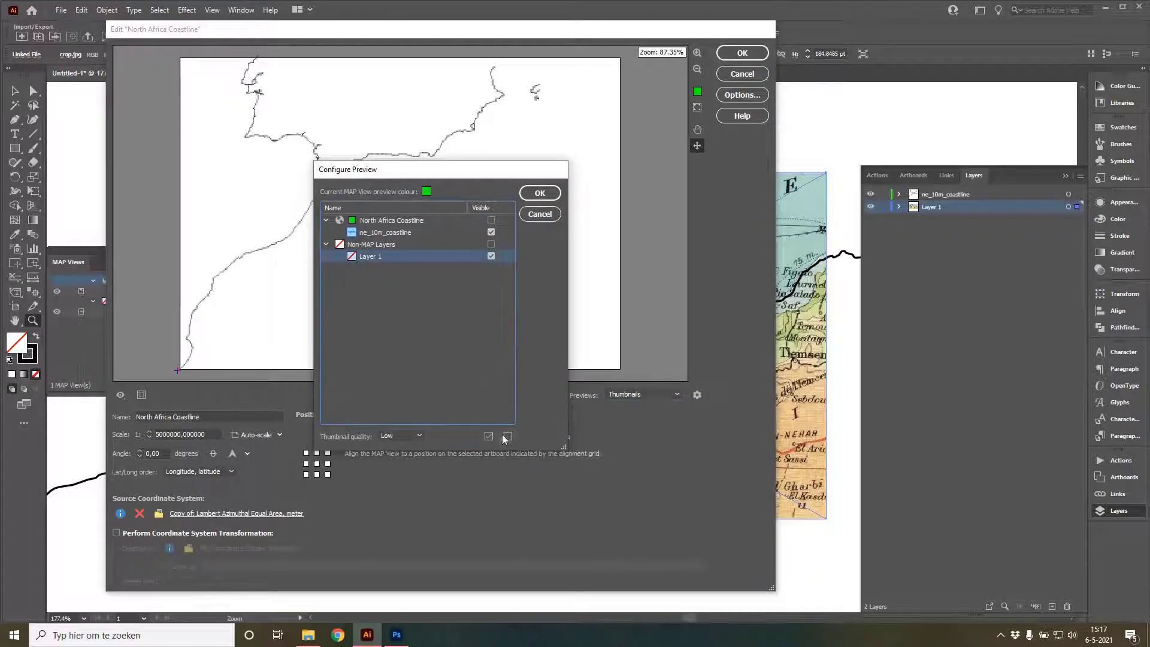
{"action": "left_click", "coordinate": [415, 436]}
{"action": "left_click", "coordinate": [398, 480]}
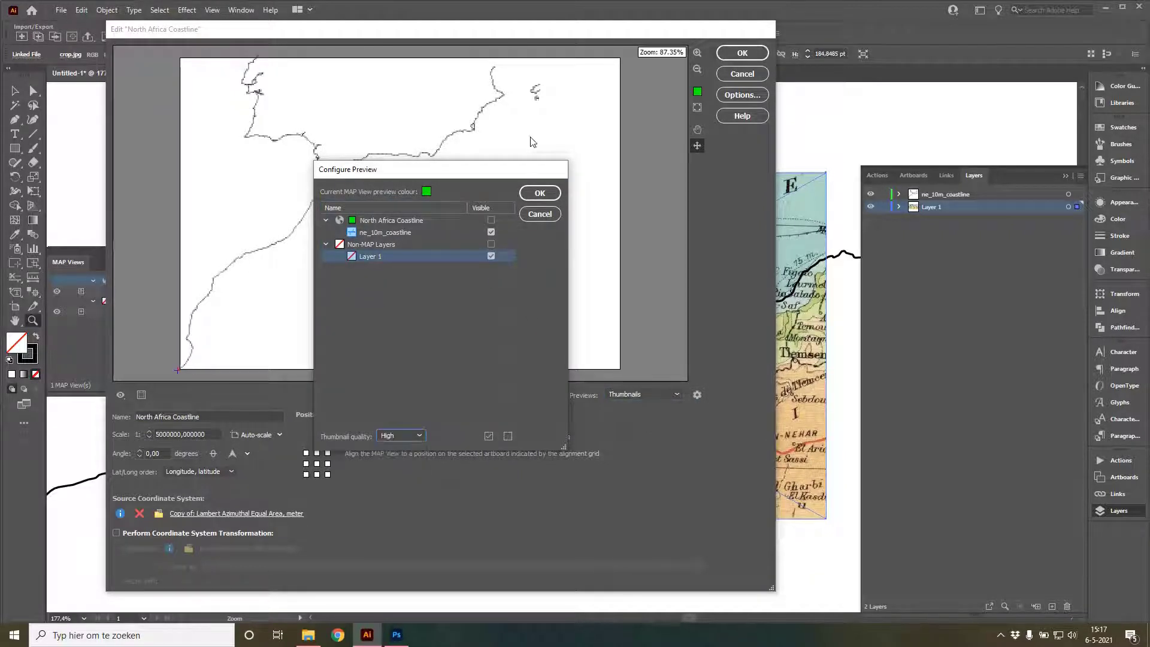
{"action": "left_click", "coordinate": [540, 194]}
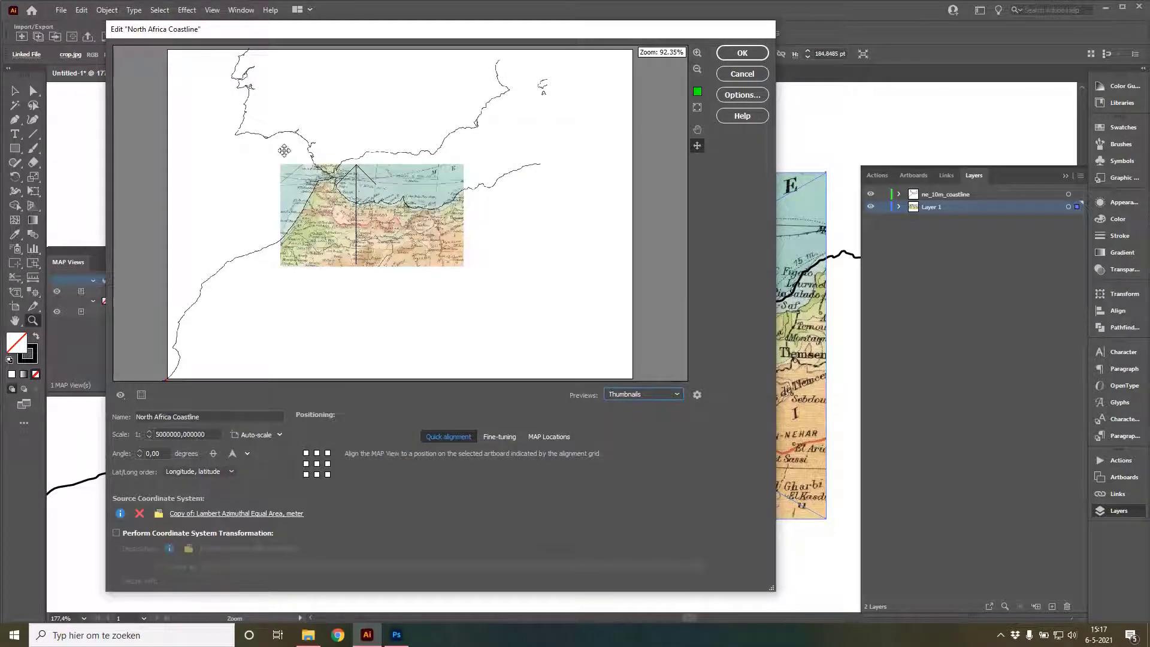
Shift the coastline slightly in the preview so it fits the coast on the placed map
{"action": "scroll", "coordinate": [278, 140], "scroll_direction": "up", "scroll_amount": 2}
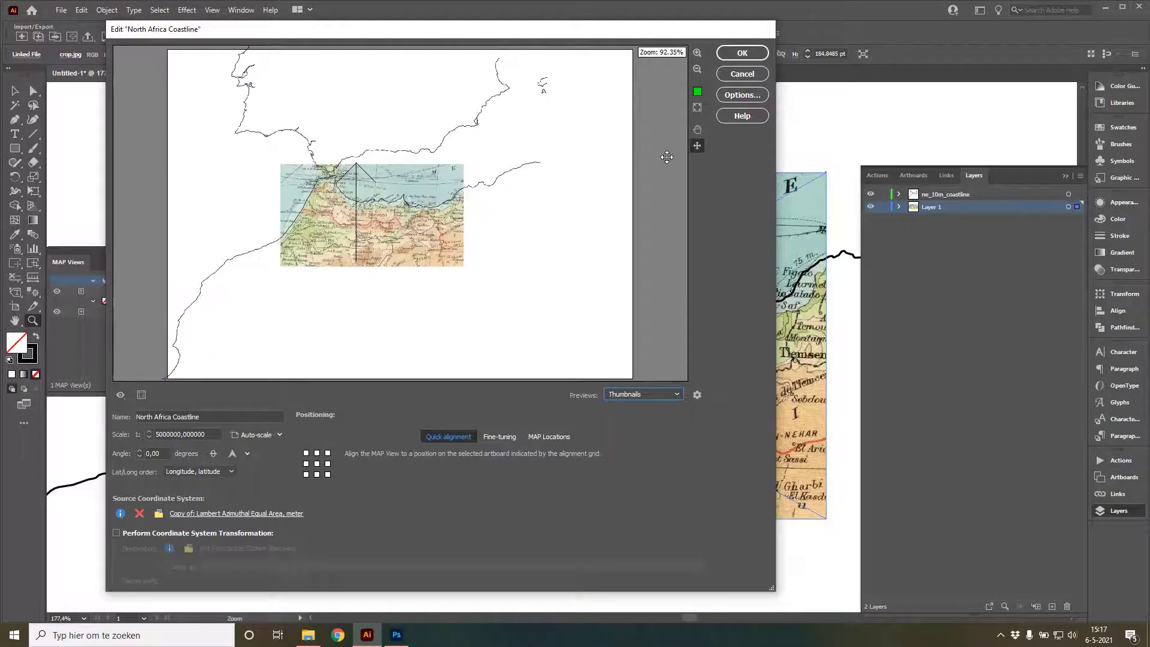
{"action": "left_click", "coordinate": [696, 53]}
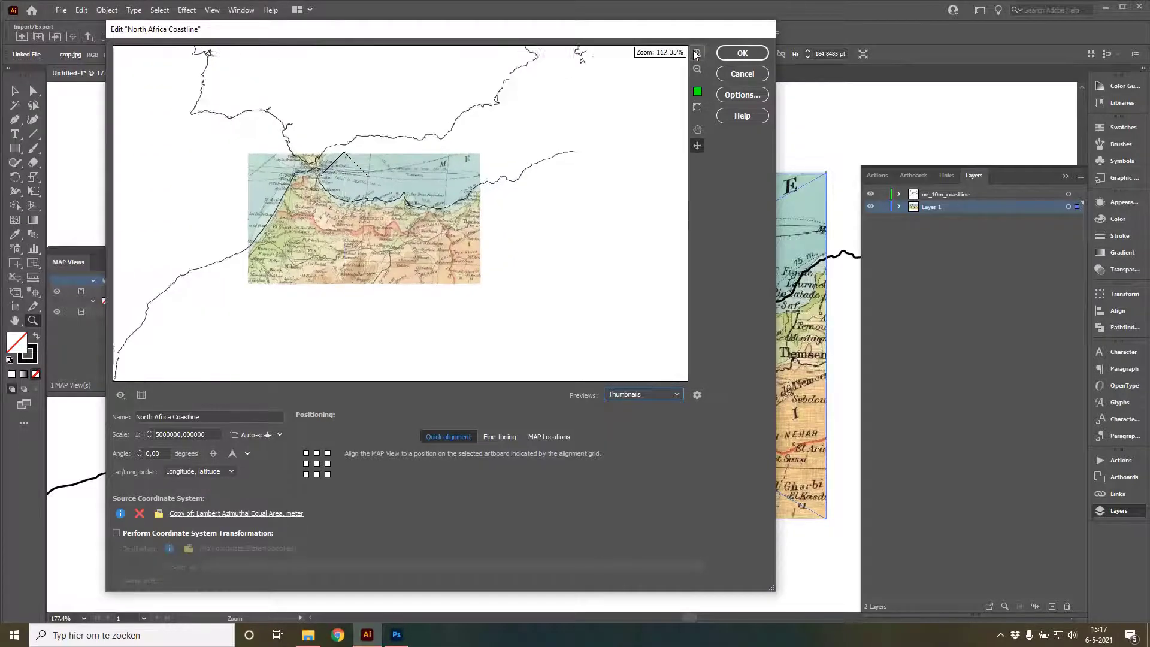
{"action": "left_click", "coordinate": [696, 54]}
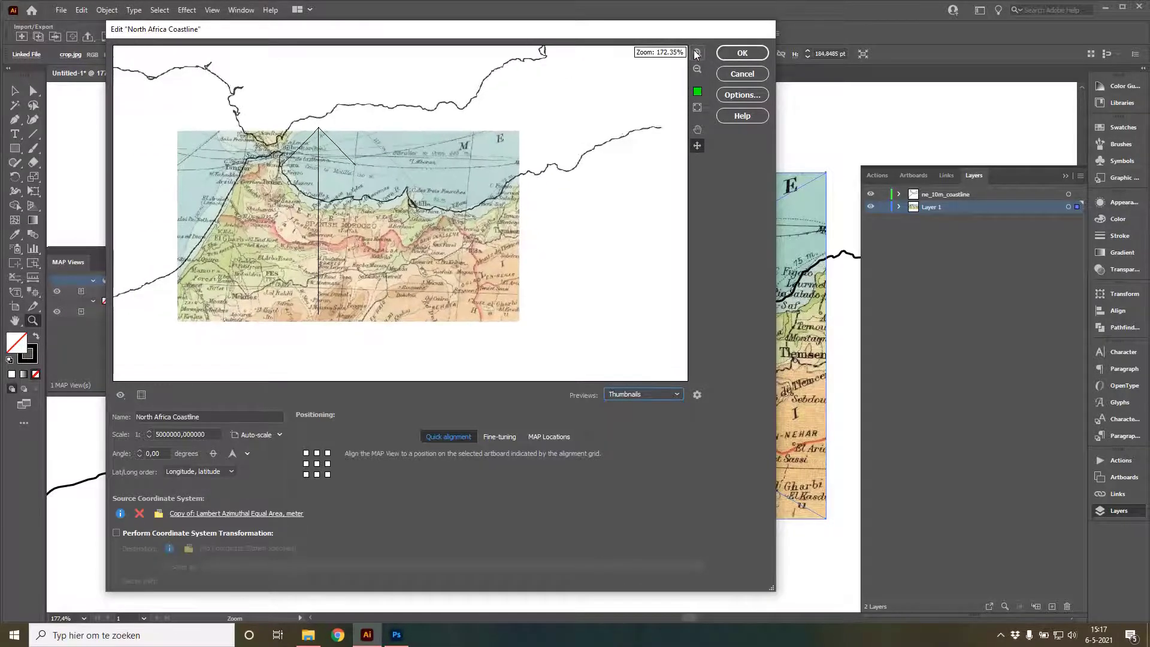
{"action": "left_click", "coordinate": [696, 53]}
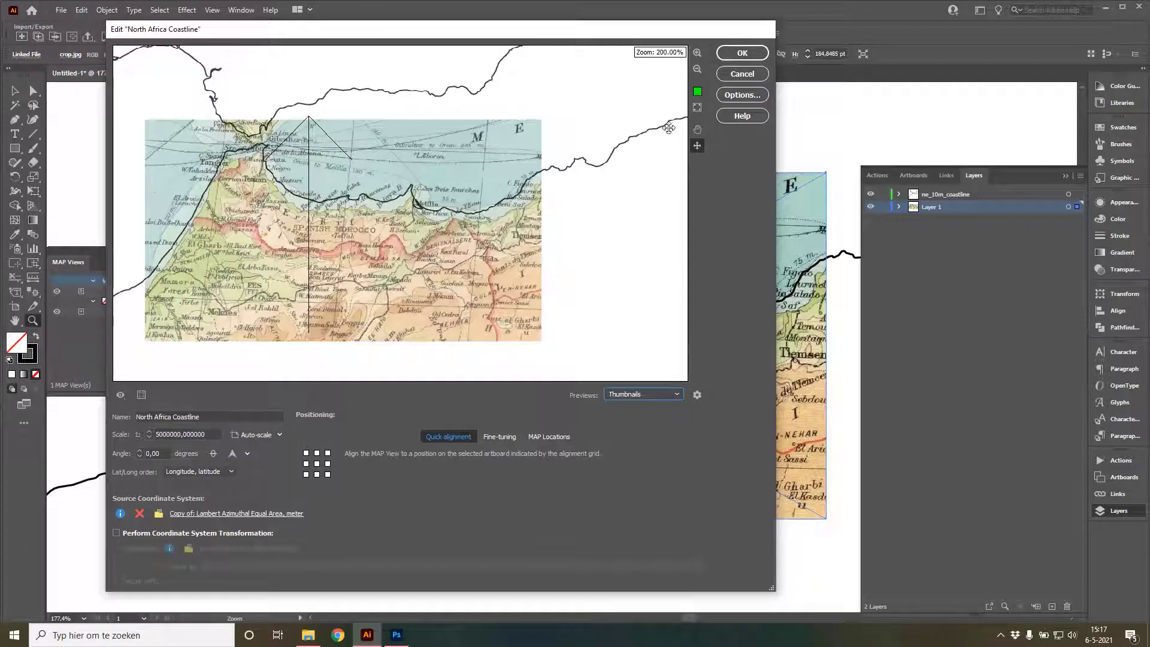
{"action": "left_click_drag", "start_coordinate": [470, 277], "coordinate": [467, 286]}
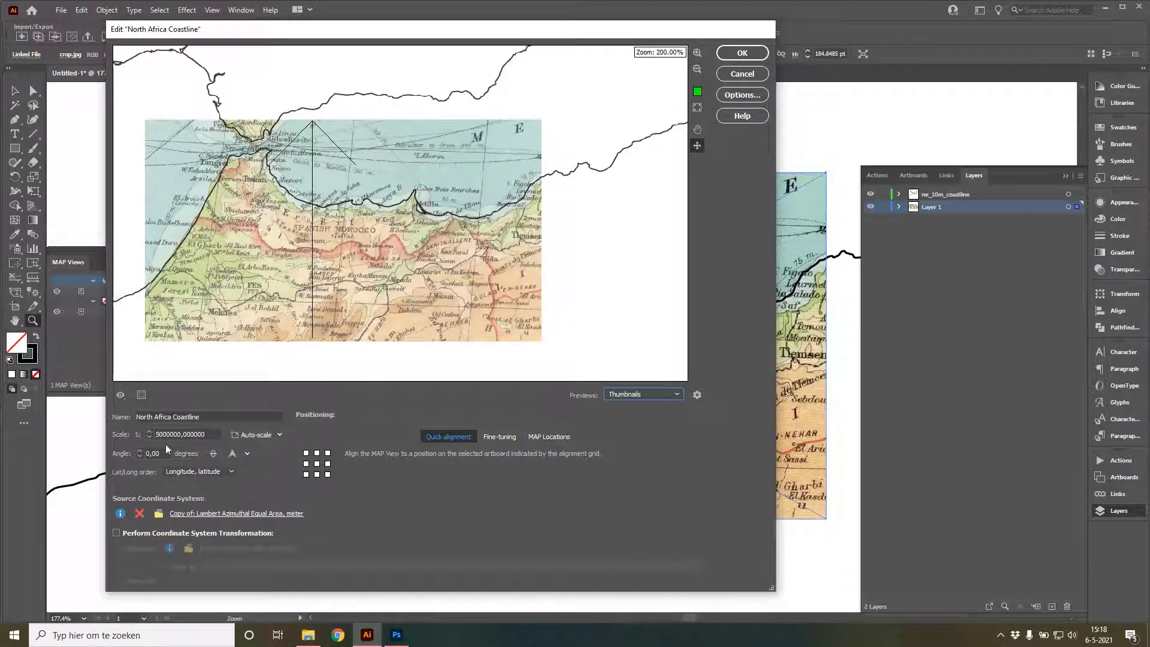
Test the 1:4500000 scale, return it to 1:5000000, refit the coastline to the placed map, and apply the MAP View changes
{"action": "left_click", "coordinate": [149, 438]}
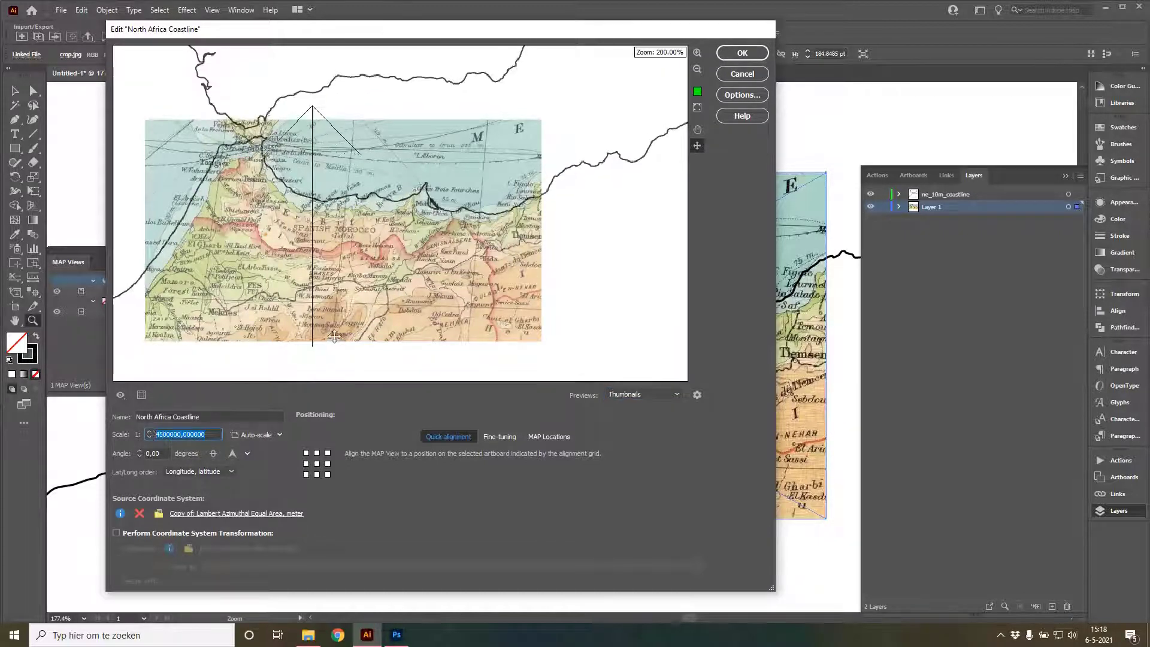
{"action": "key", "text": "Up"}
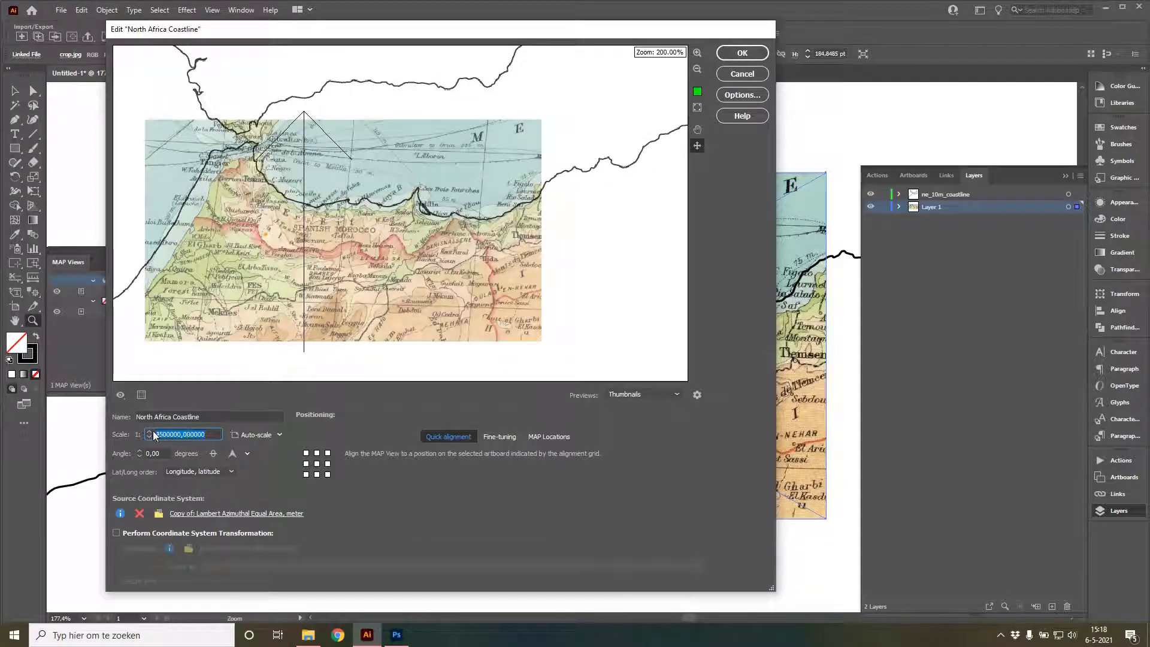
{"action": "left_click_drag", "start_coordinate": [251, 359], "coordinate": [277, 333]}
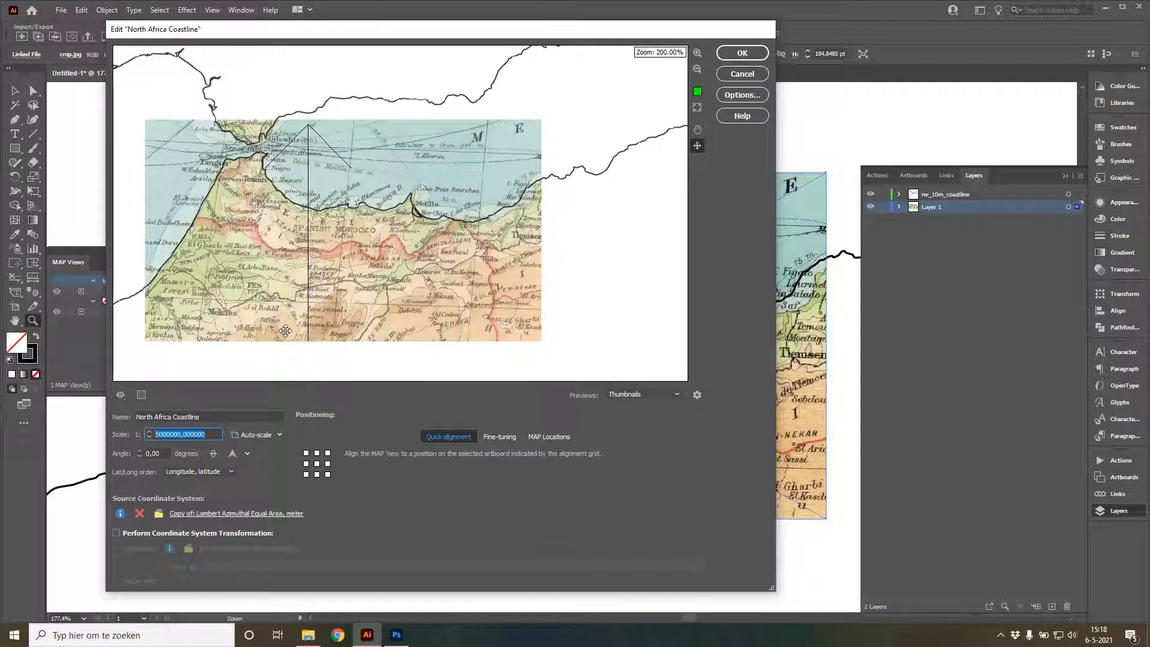
{"action": "left_click_drag", "start_coordinate": [288, 329], "coordinate": [291, 325]}
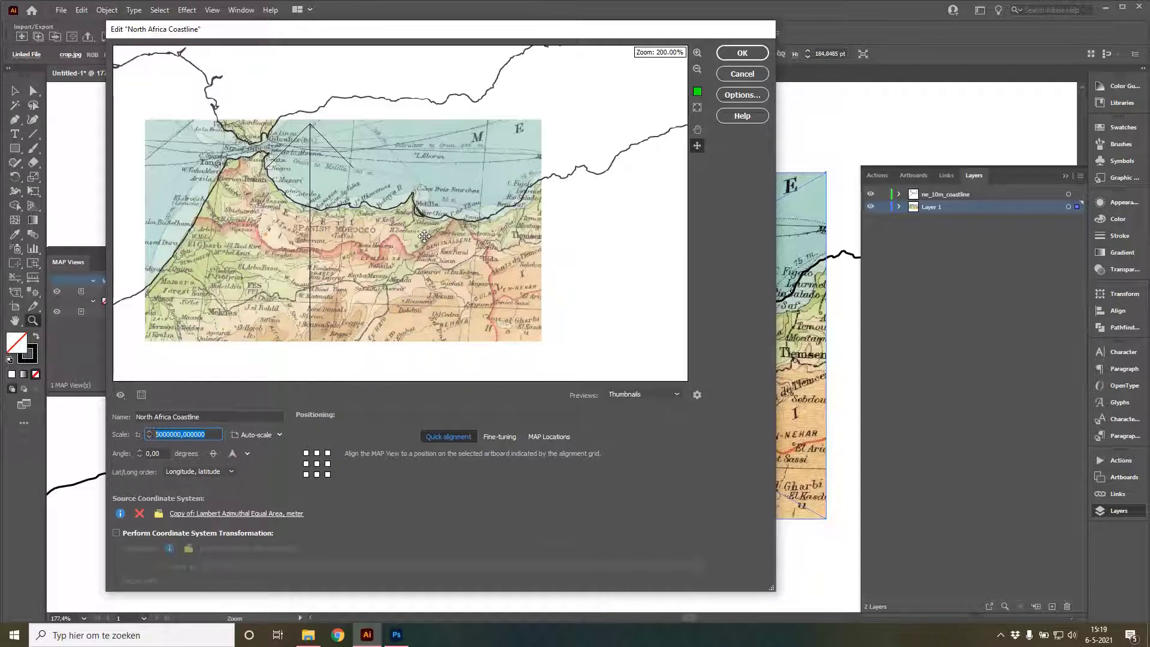
{"action": "left_click", "coordinate": [743, 54]}
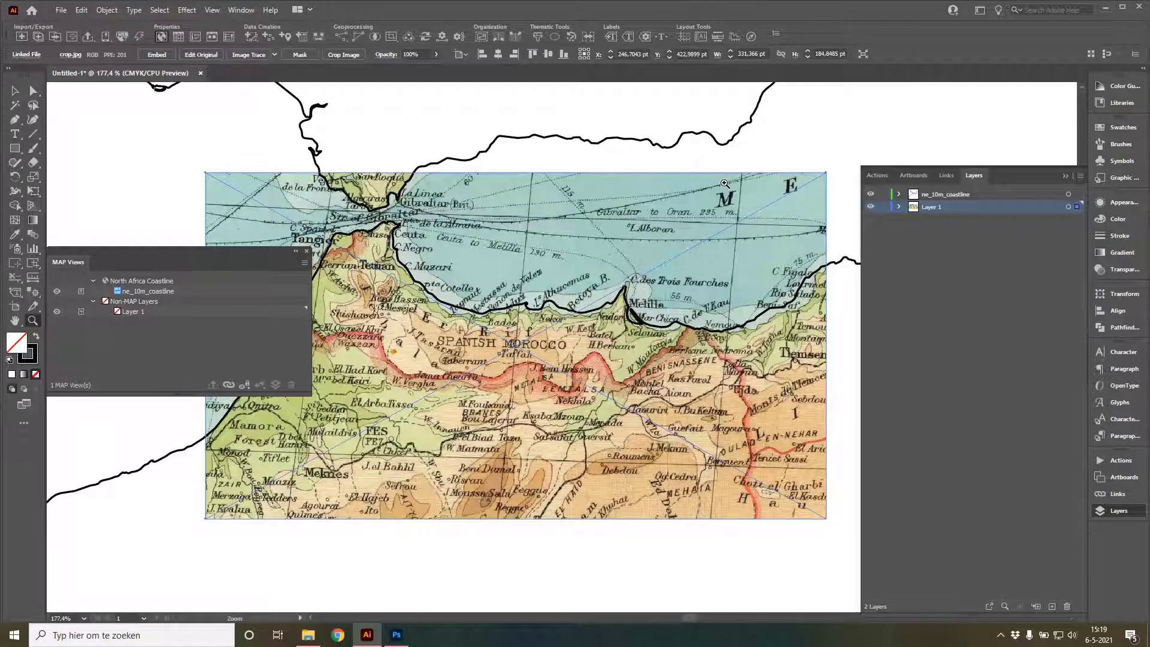
{"action": "left_click_drag", "start_coordinate": [136, 258], "coordinate": [147, 103]}
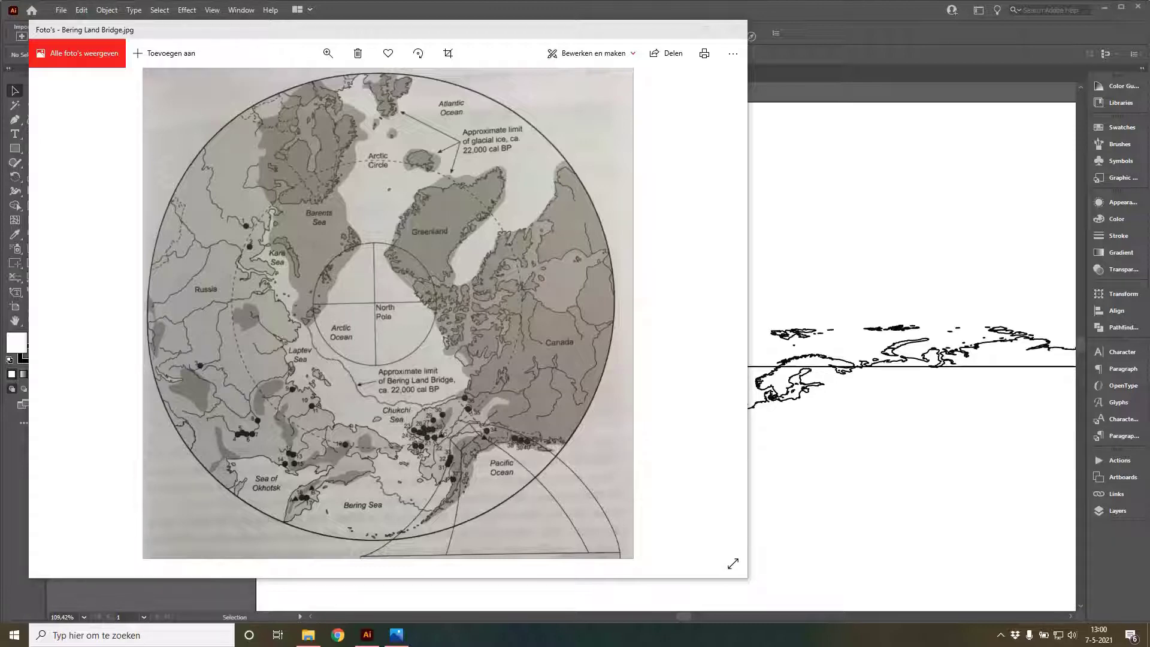
Switch to the Bering Land Bridge document in Illustrator and enable coordinate system transformation for the ne_50m_coastline MAP View
{"action": "left_click", "coordinate": [771, 98]}
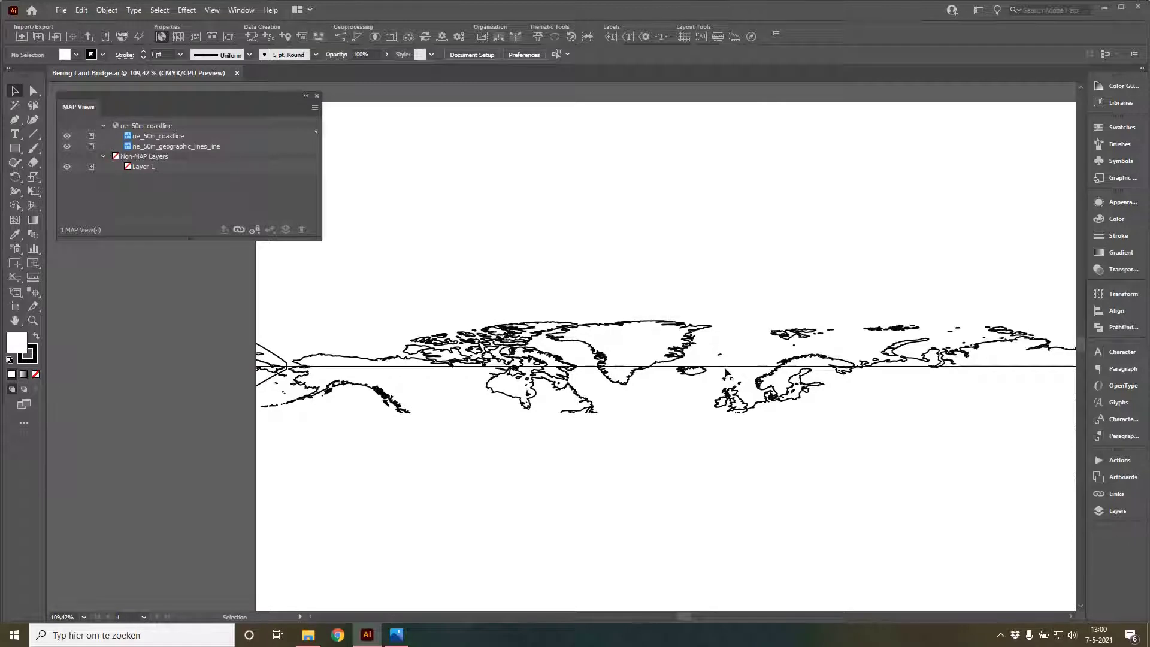
{"action": "left_click", "coordinate": [155, 127]}
{"action": "double_click", "coordinate": [156, 126]}
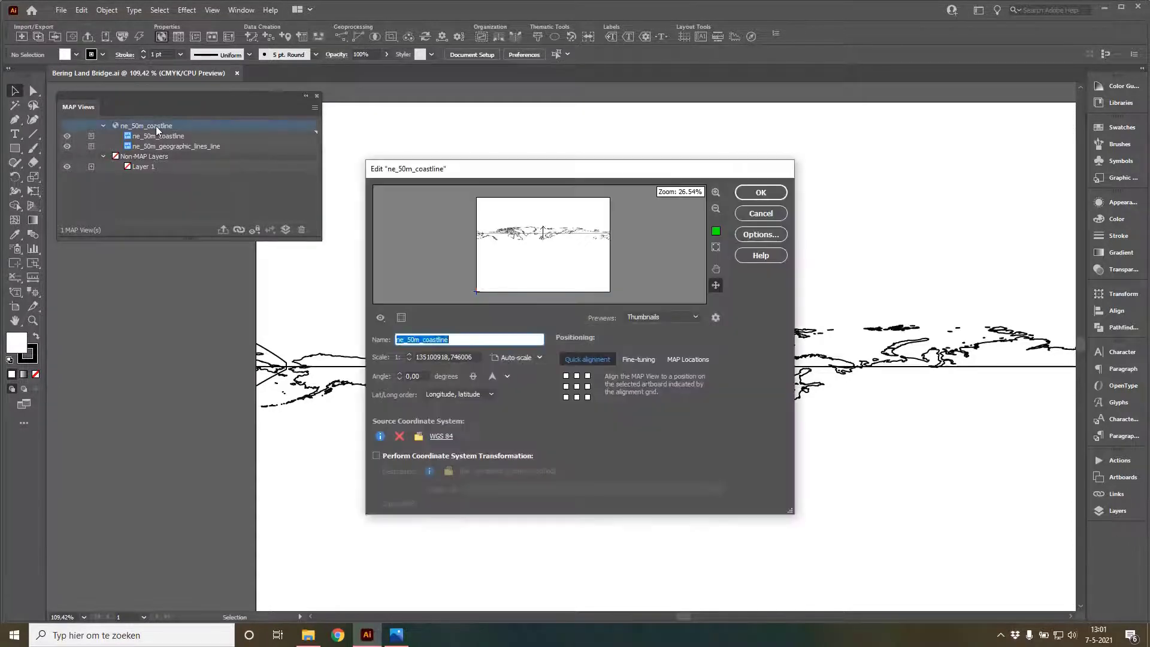
{"action": "left_click", "coordinate": [378, 455]}
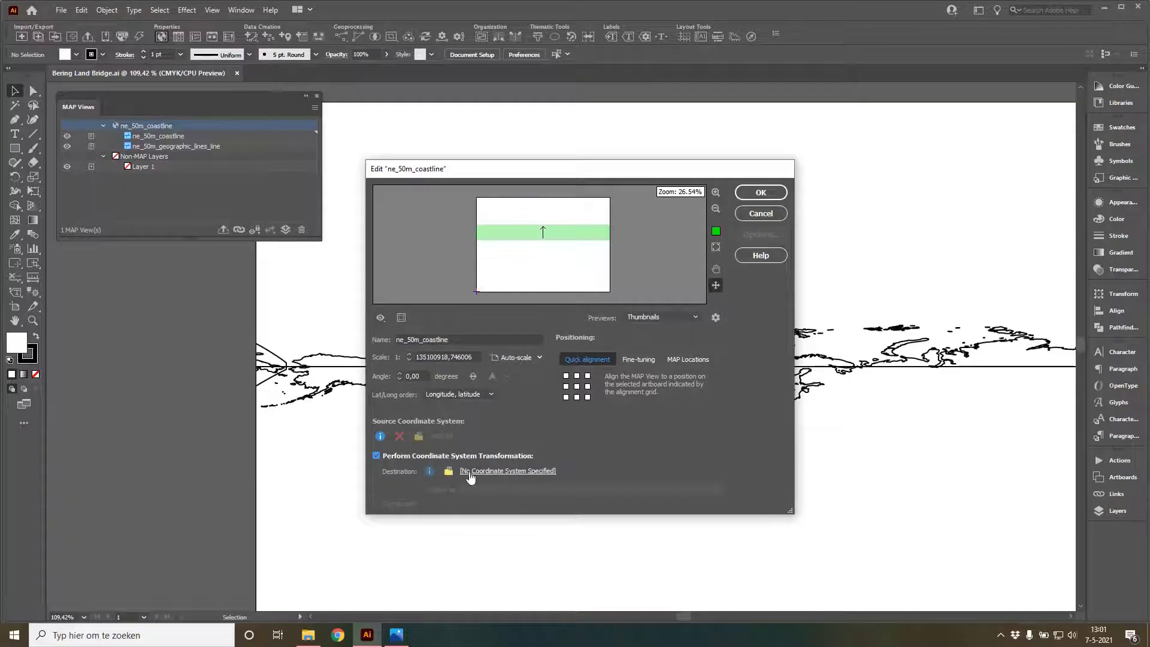
Reproject the MAP View to the projected Arctic coordinate system North Pole (Polar Azimuthal Equidistant)
{"action": "left_click", "coordinate": [467, 472]}
{"action": "left_click", "coordinate": [48, 138]}
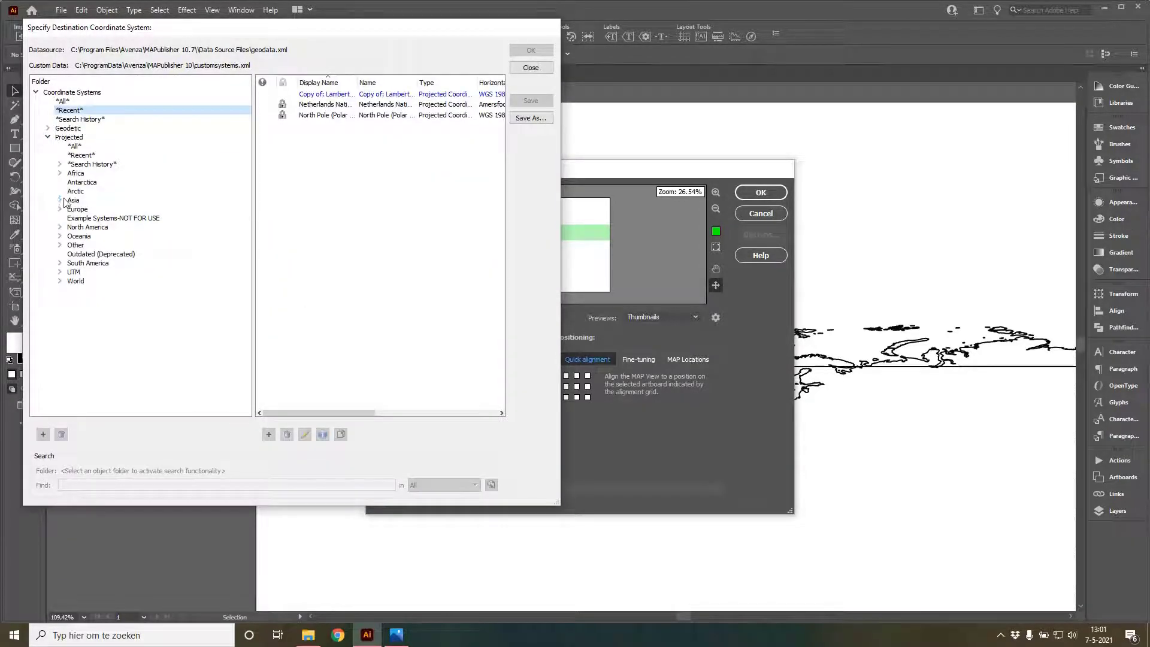
{"action": "left_click", "coordinate": [105, 192]}
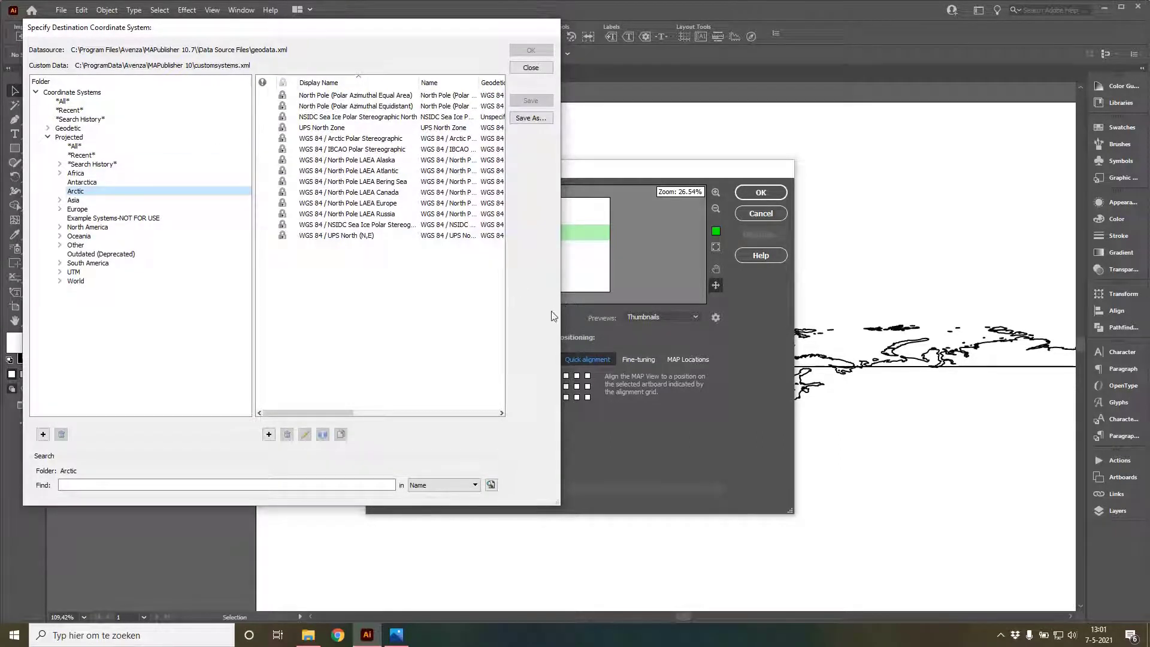
{"action": "left_click_drag", "start_coordinate": [559, 505], "coordinate": [708, 511]}
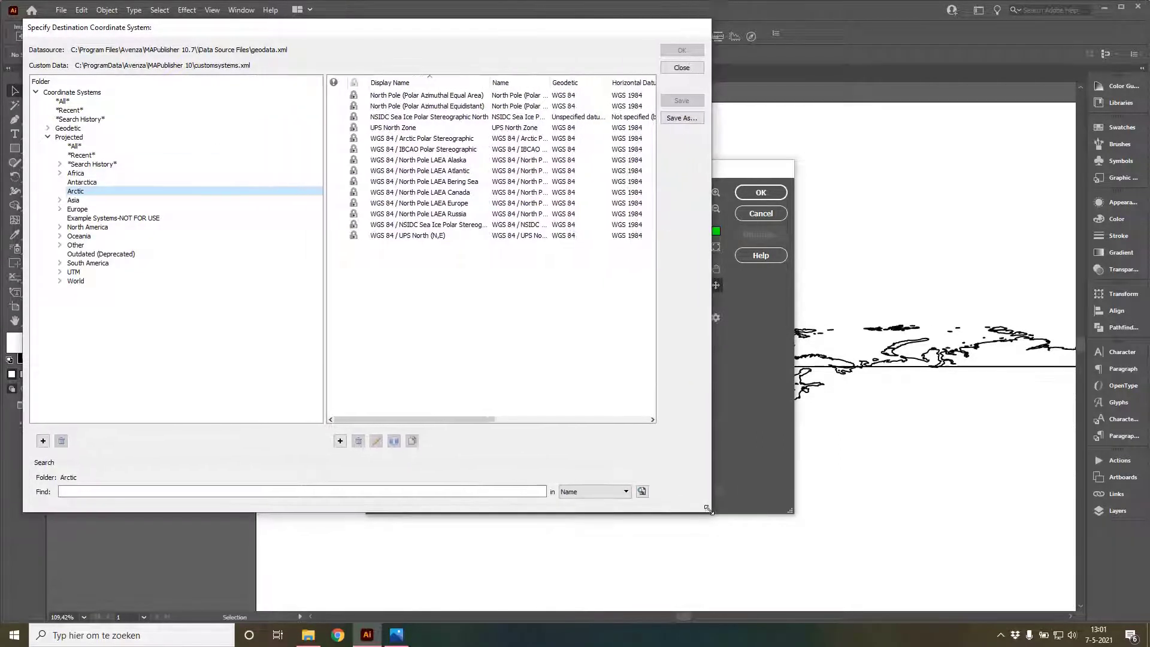
{"action": "left_click", "coordinate": [443, 107]}
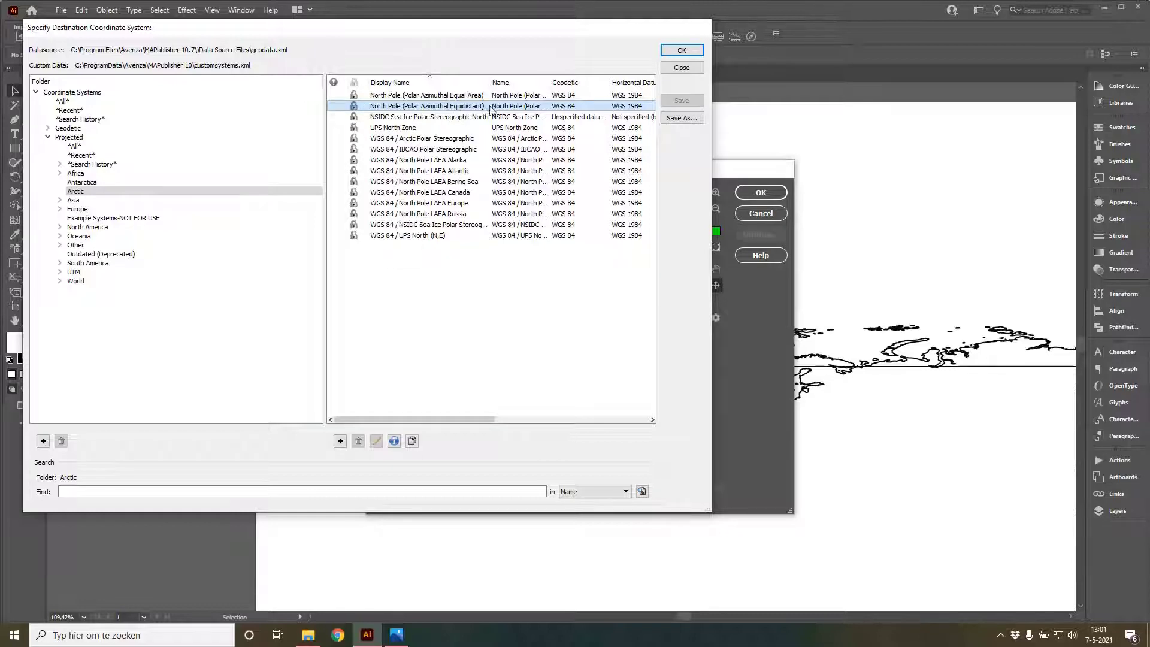
{"action": "left_click", "coordinate": [683, 51]}
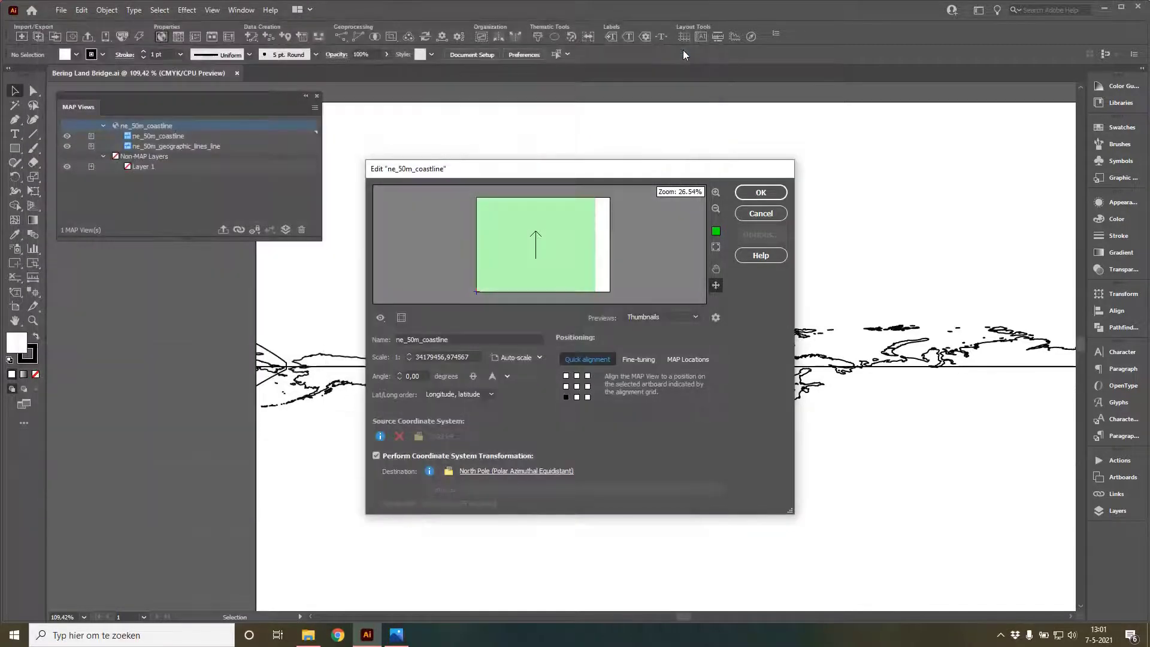
{"action": "left_click", "coordinate": [760, 193]}
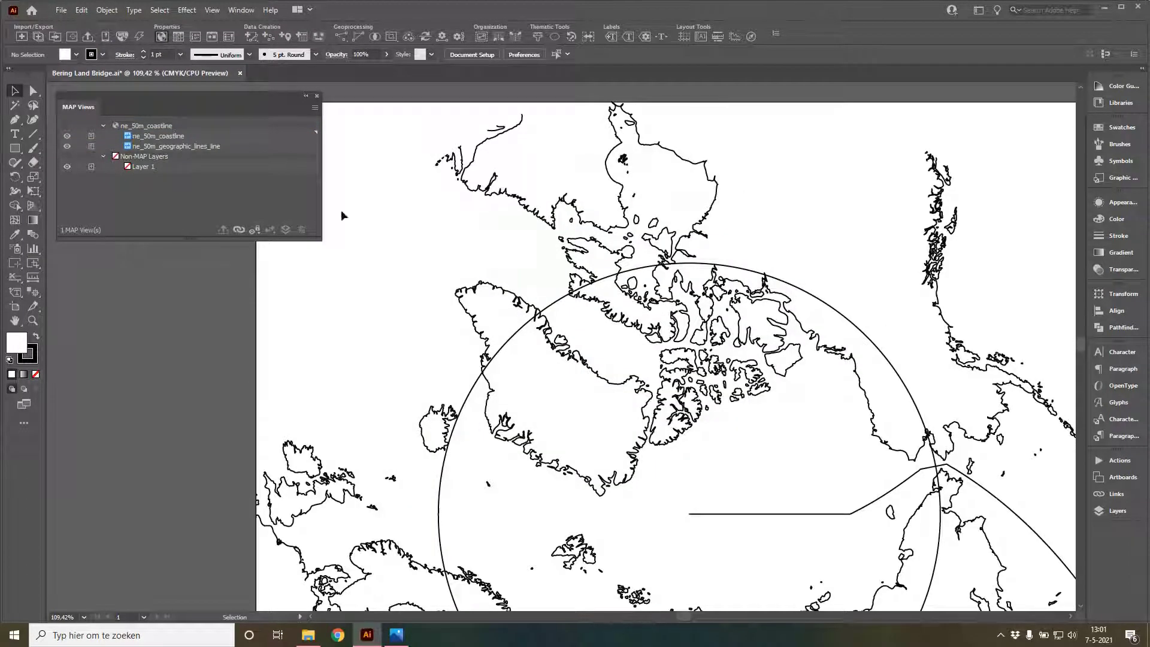
Make Layer 1 the active layer while viewing the whole Bering Land Bridge artboard
{"action": "left_click", "coordinate": [33, 321]}
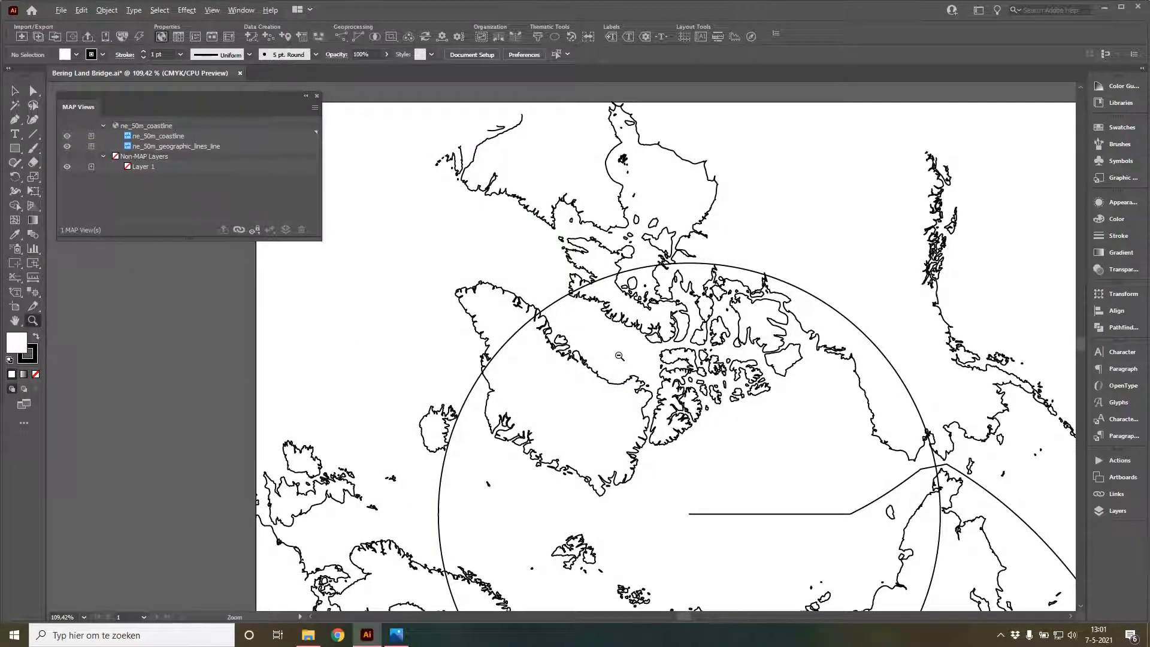
{"action": "left_click", "coordinate": [618, 356], "text": "alt"}
{"action": "left_click", "coordinate": [618, 355], "text": "alt"}
{"action": "left_click", "coordinate": [619, 356], "text": "alt"}
{"action": "left_click", "coordinate": [618, 356], "text": "alt"}
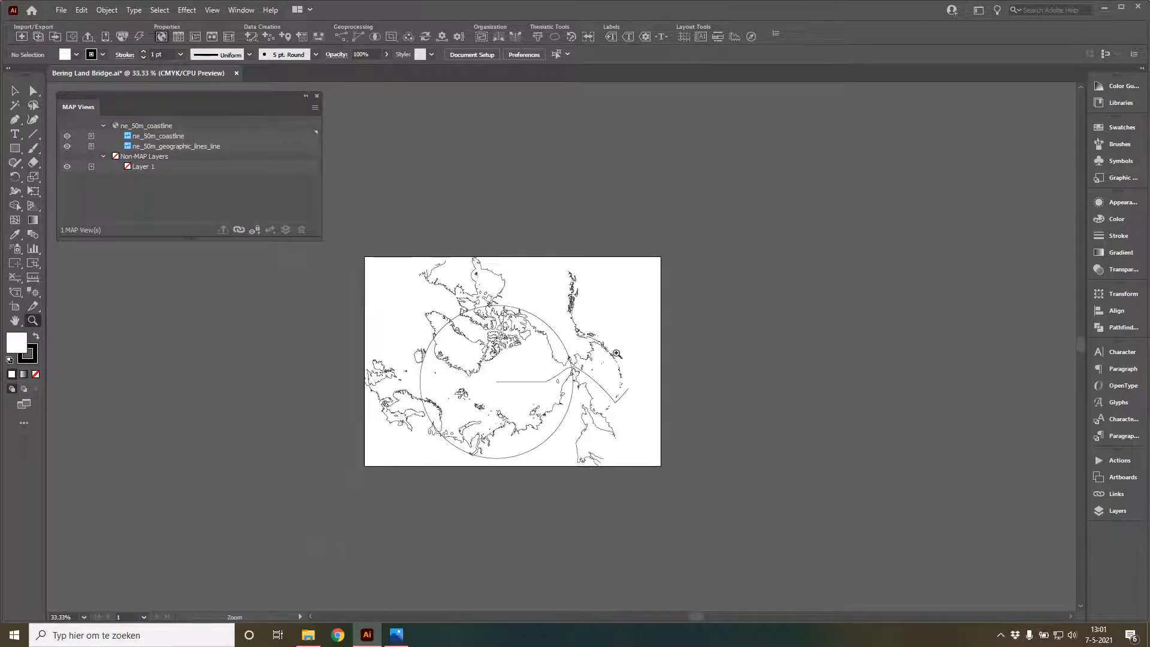
{"action": "left_click", "coordinate": [1113, 511]}
{"action": "left_click", "coordinate": [933, 221]}
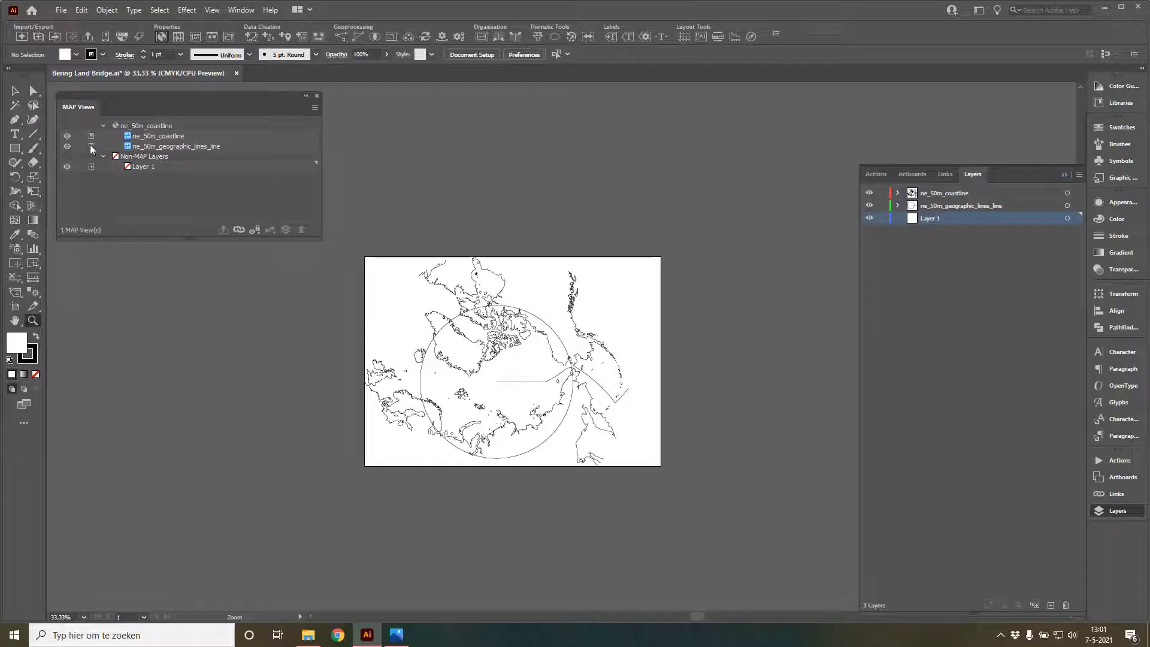
Place Bering Land Bridge.jpg as a linked image on Layer 1, starting near the artboard's upper-left corner
{"action": "left_click", "coordinate": [61, 11]}
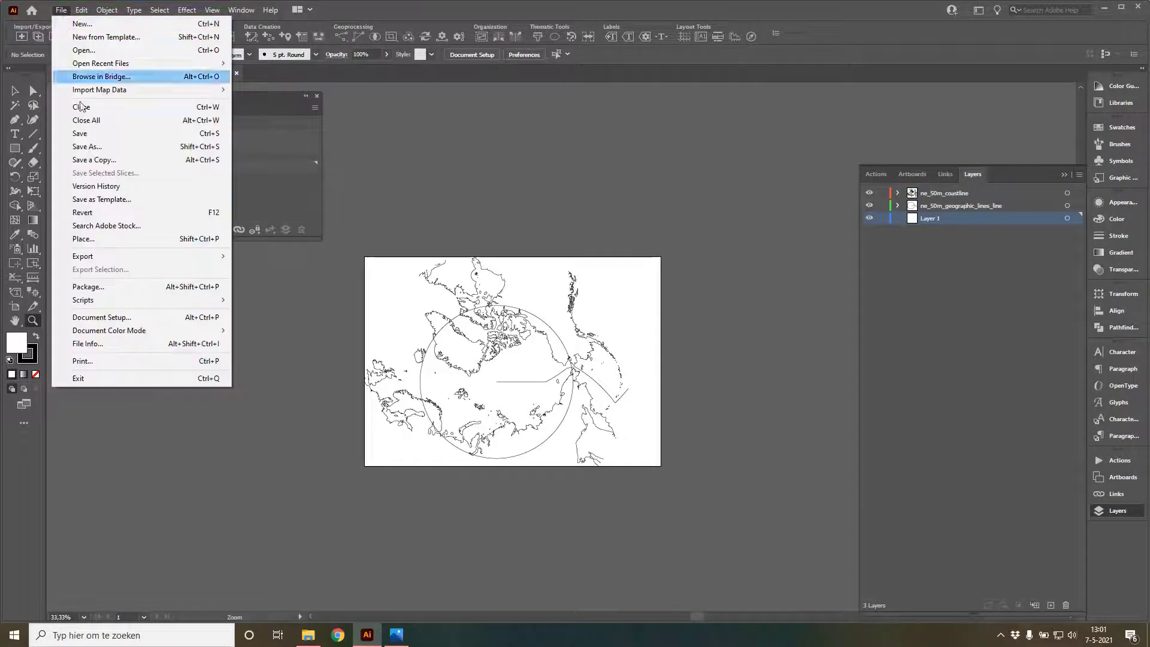
{"action": "left_click", "coordinate": [102, 238]}
{"action": "left_click", "coordinate": [149, 100]}
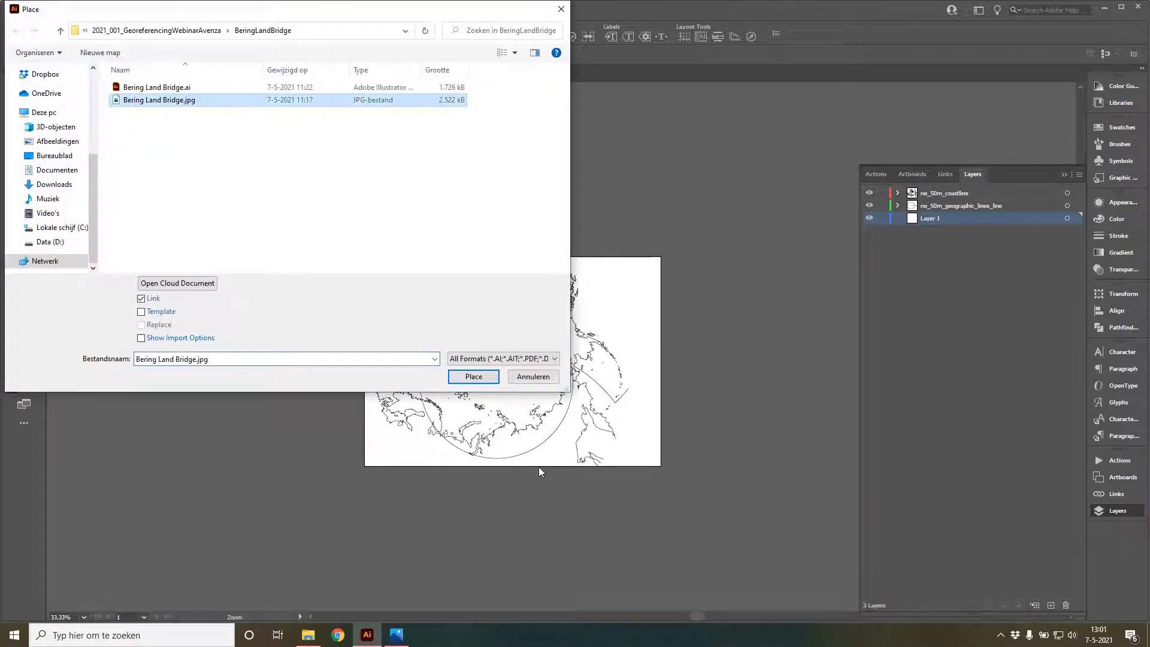
{"action": "left_click", "coordinate": [486, 379]}
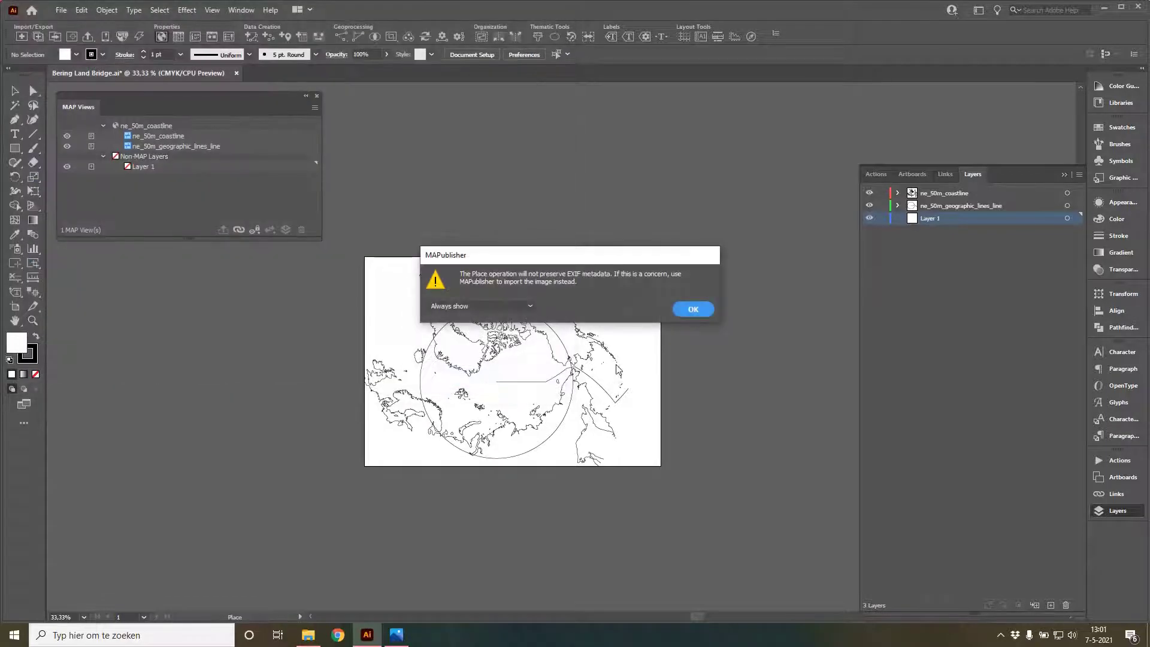
{"action": "left_click", "coordinate": [692, 309]}
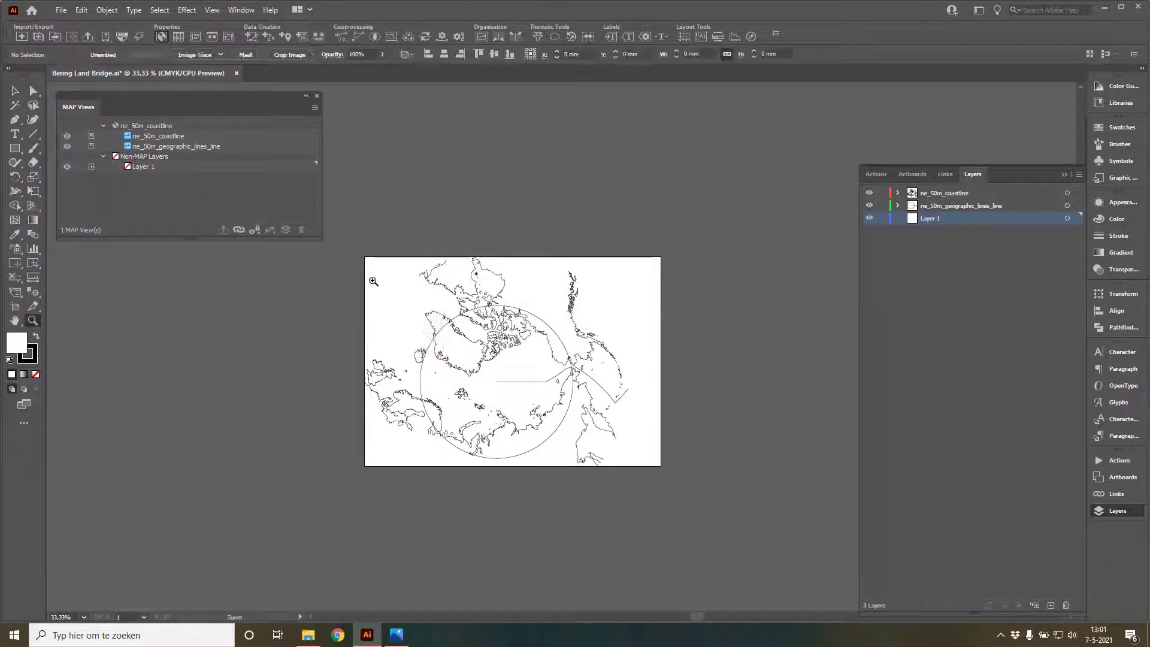
{"action": "left_click", "coordinate": [372, 280]}
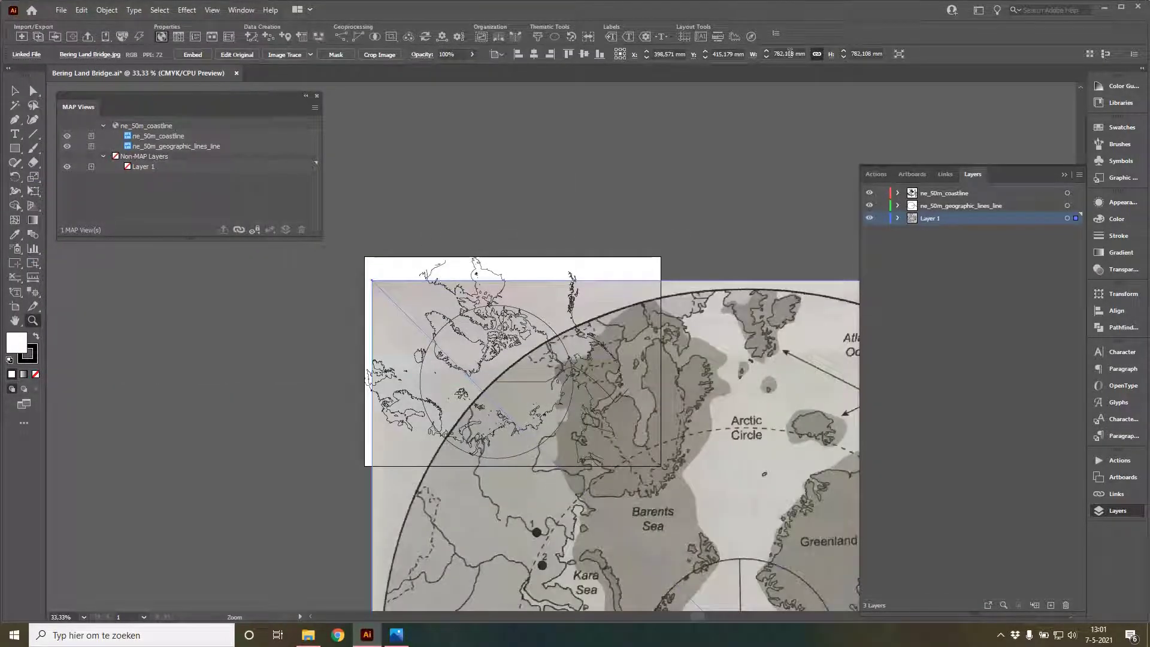
Scale the placed map image proportionally to a width of 200 mm and move it onto the artboard beneath the coastlines
{"action": "left_click_drag", "start_coordinate": [795, 54], "coordinate": [690, 57]}
{"action": "type", "text": "22"}
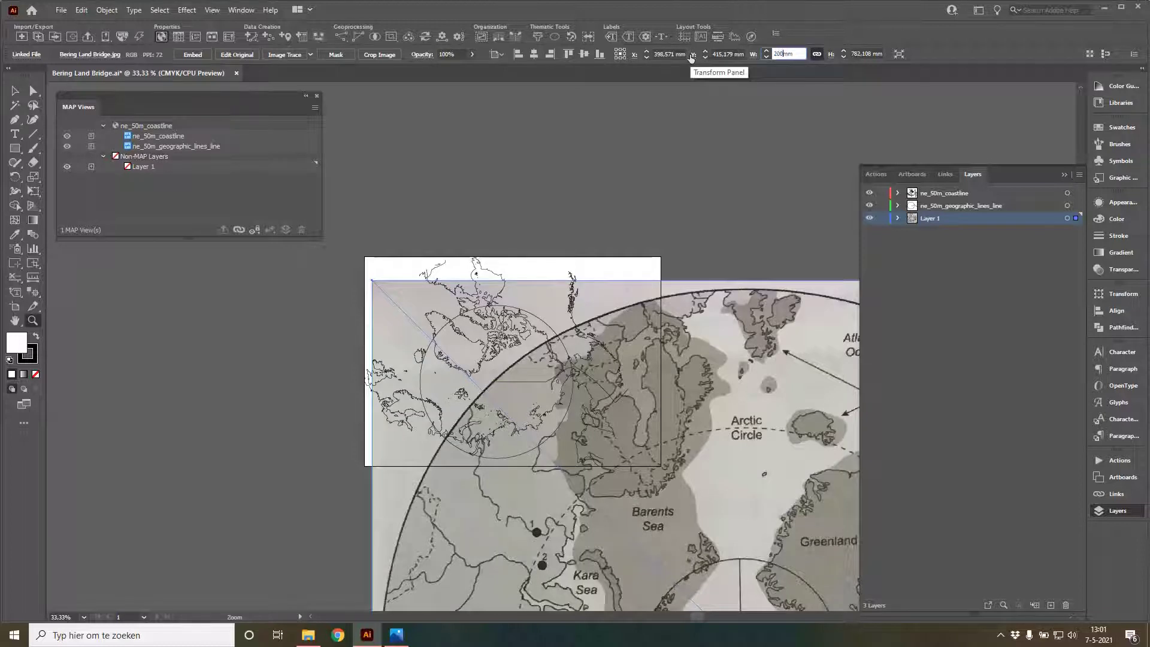
{"action": "type", "text": "0"}
{"action": "key", "text": "Tab"}
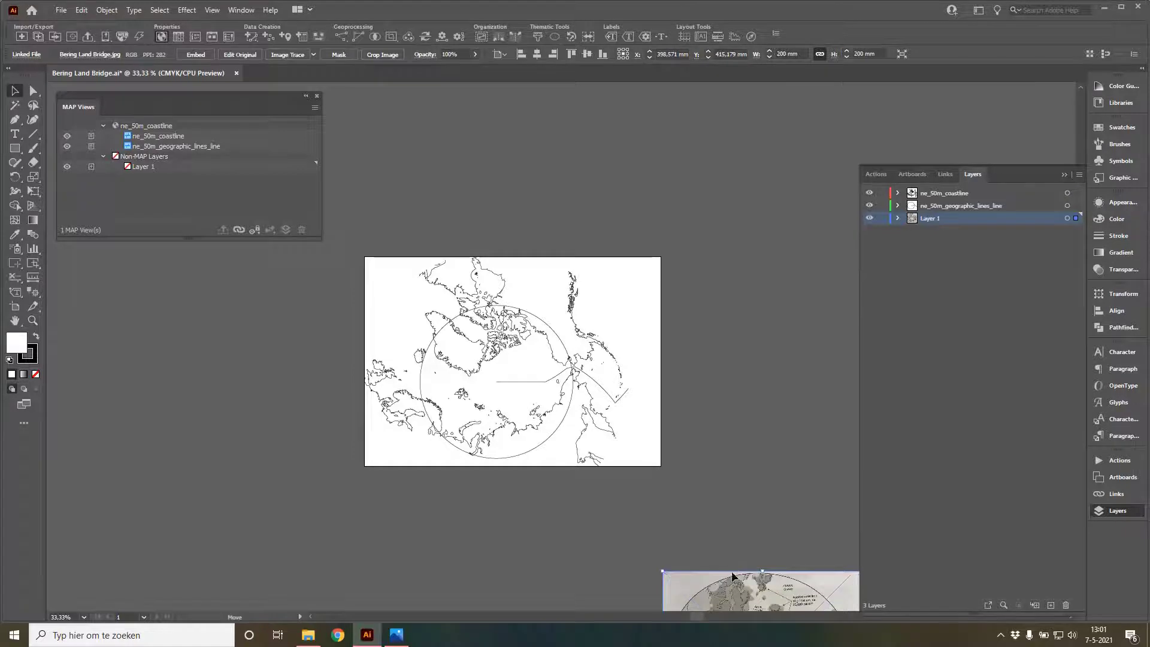
{"action": "left_click_drag", "start_coordinate": [732, 579], "coordinate": [469, 286]}
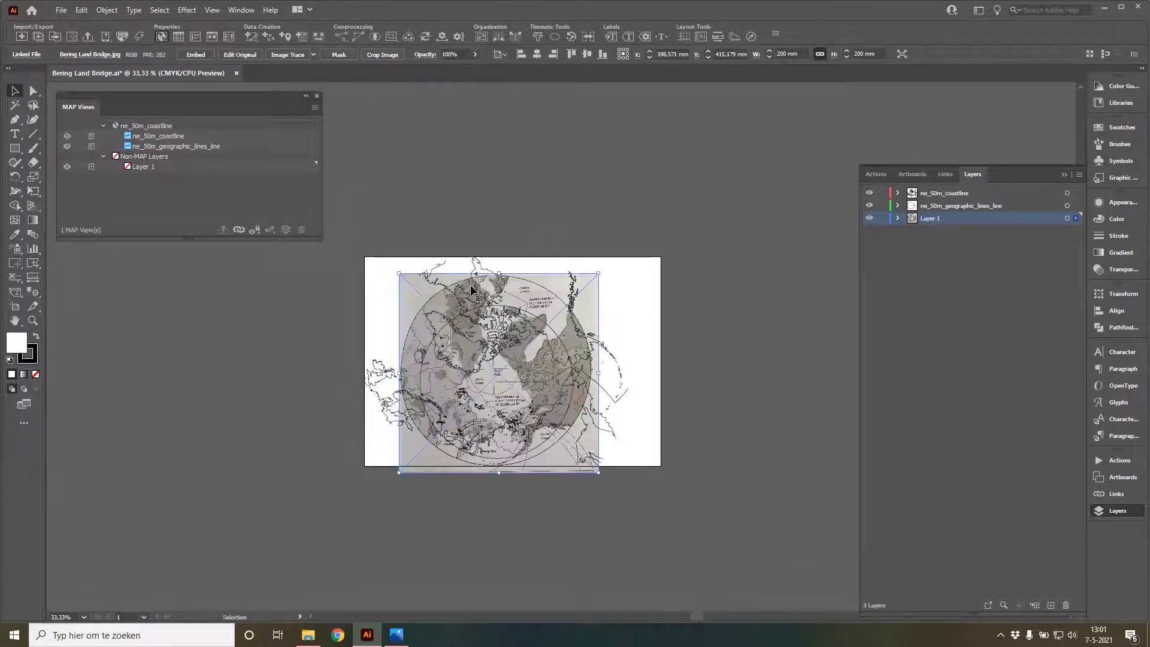
{"action": "left_click", "coordinate": [473, 321]}
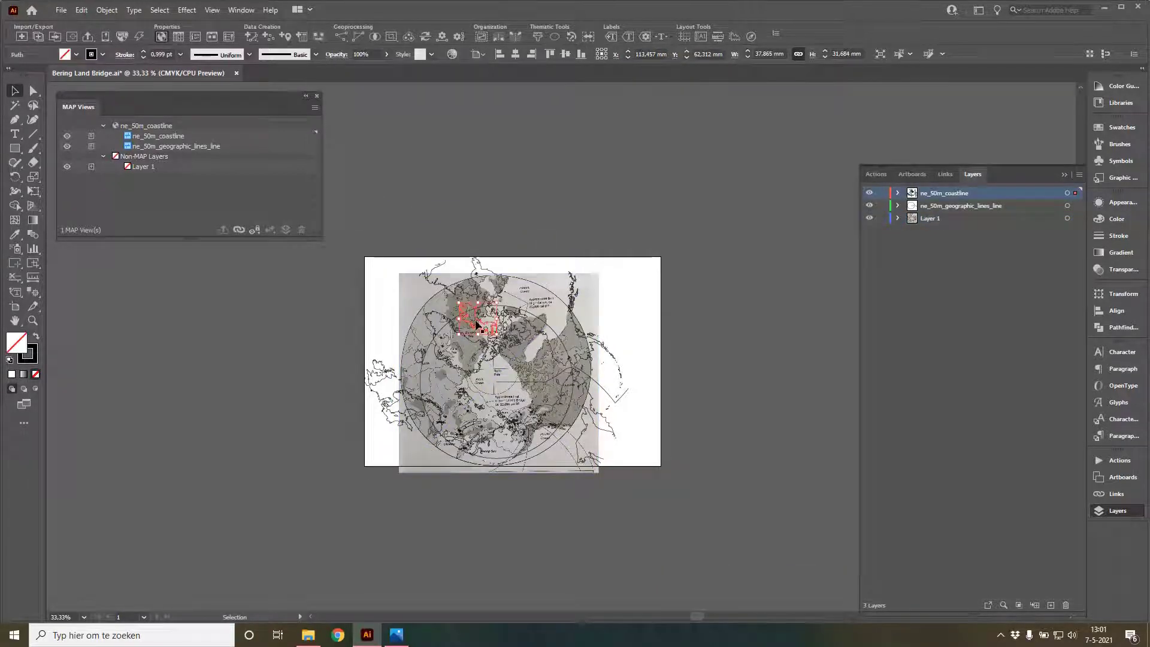
{"action": "key", "text": "Up"}
{"action": "key", "text": "Up"}
{"action": "key", "text": "Up"}
{"action": "key", "text": "Up"}
{"action": "key", "text": "Up"}
{"action": "key", "text": "Up"}
{"action": "key", "text": "Up"}
{"action": "key", "text": "Up"}
{"action": "key", "text": "Up"}
{"action": "key", "text": "Up"}
{"action": "key", "text": "Up"}
{"action": "key", "text": "Up"}
{"action": "key", "text": "Up"}
{"action": "key", "text": "Up"}
{"action": "left_click", "coordinate": [589, 188]}
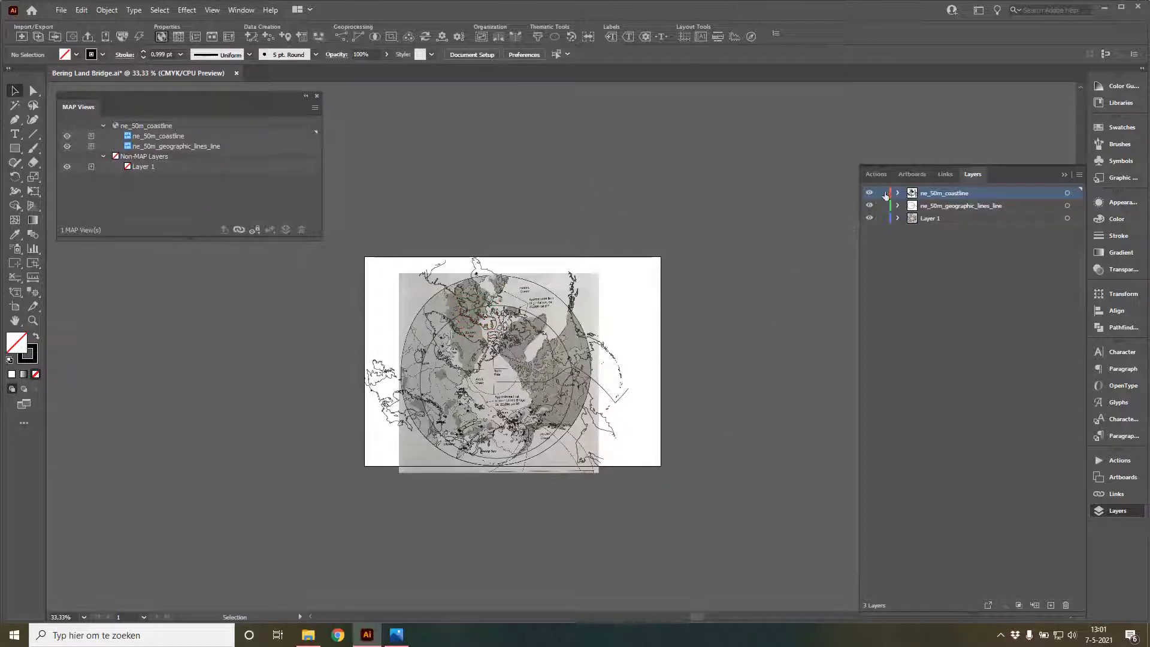
Hide and show Layer 1 to compare the reprojected coastline with the placed map
{"action": "left_click", "coordinate": [32, 321]}
{"action": "left_click_drag", "start_coordinate": [368, 247], "coordinate": [713, 517]}
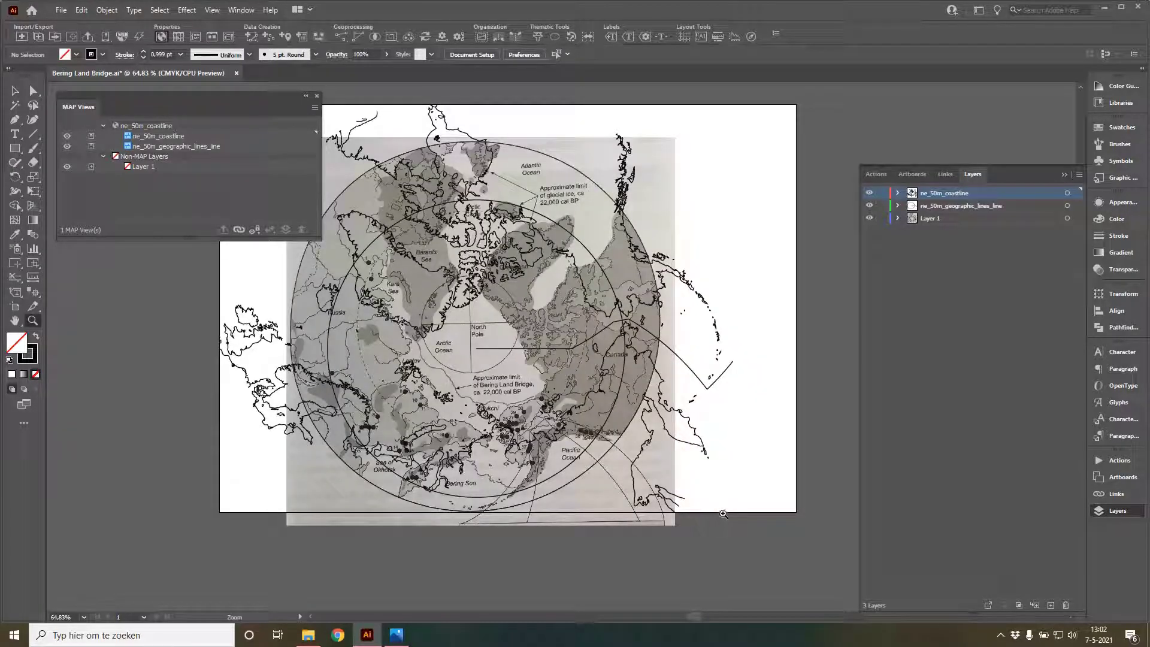
{"action": "left_click", "coordinate": [869, 219]}
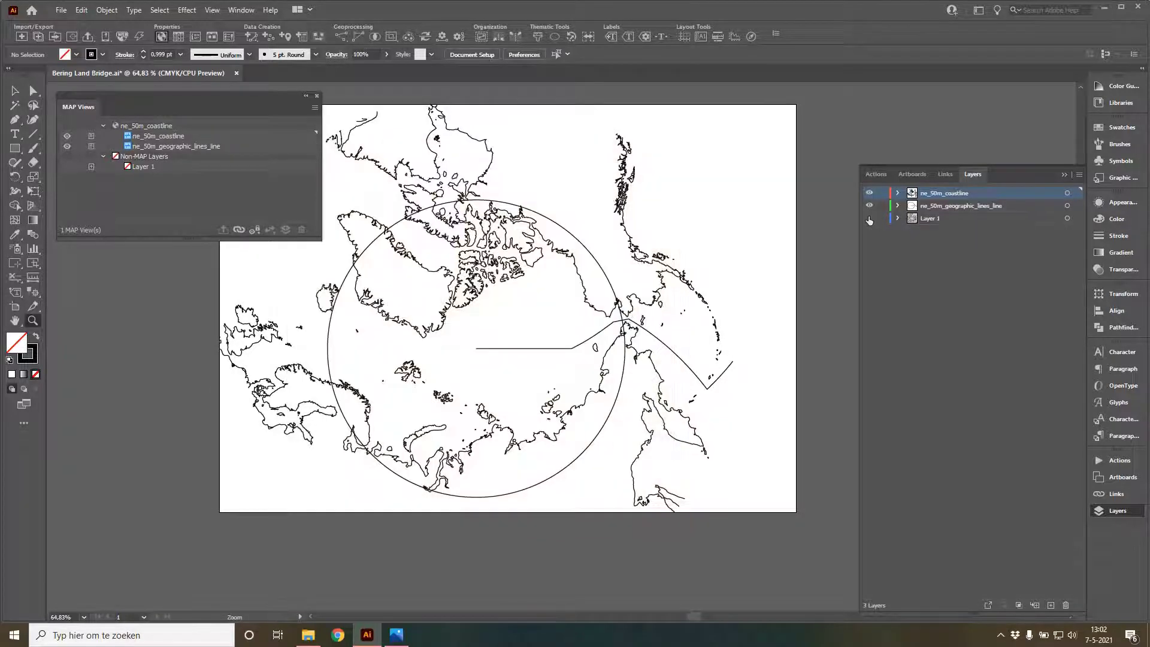
{"action": "left_click", "coordinate": [869, 220]}
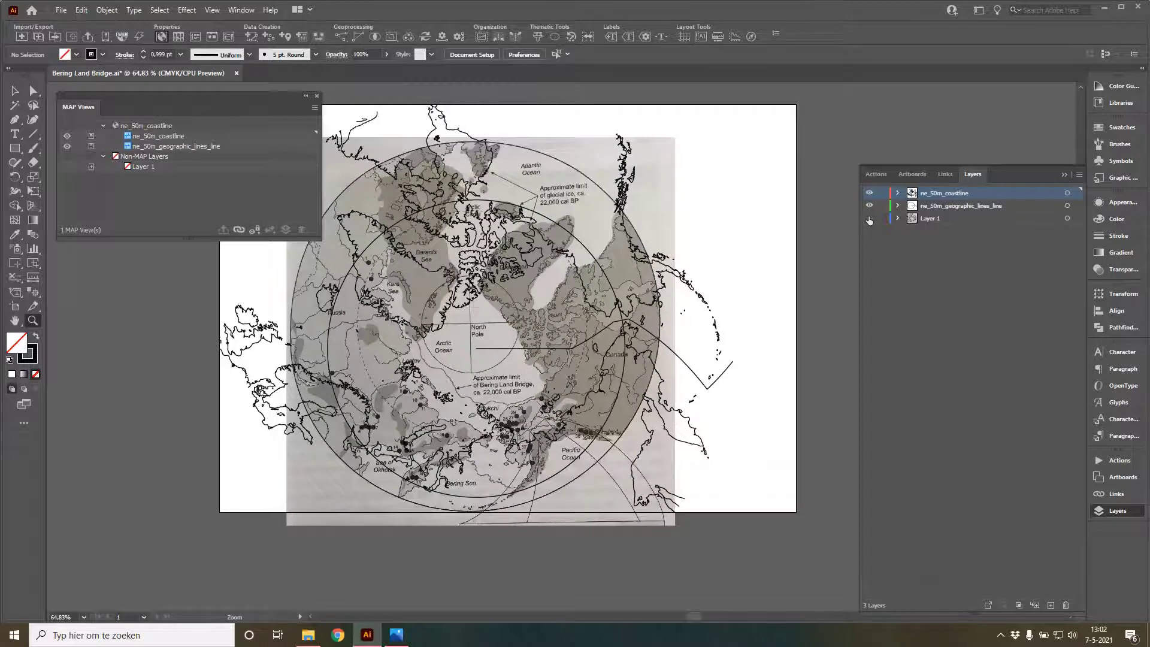
{"action": "left_click", "coordinate": [869, 219]}
Open the ne_50m_coastline MAP View for editing, enlarge its editor window, and fit the preview to the artboard
{"action": "double_click", "coordinate": [144, 126]}
{"action": "left_click_drag", "start_coordinate": [433, 166], "coordinate": [245, 4]}
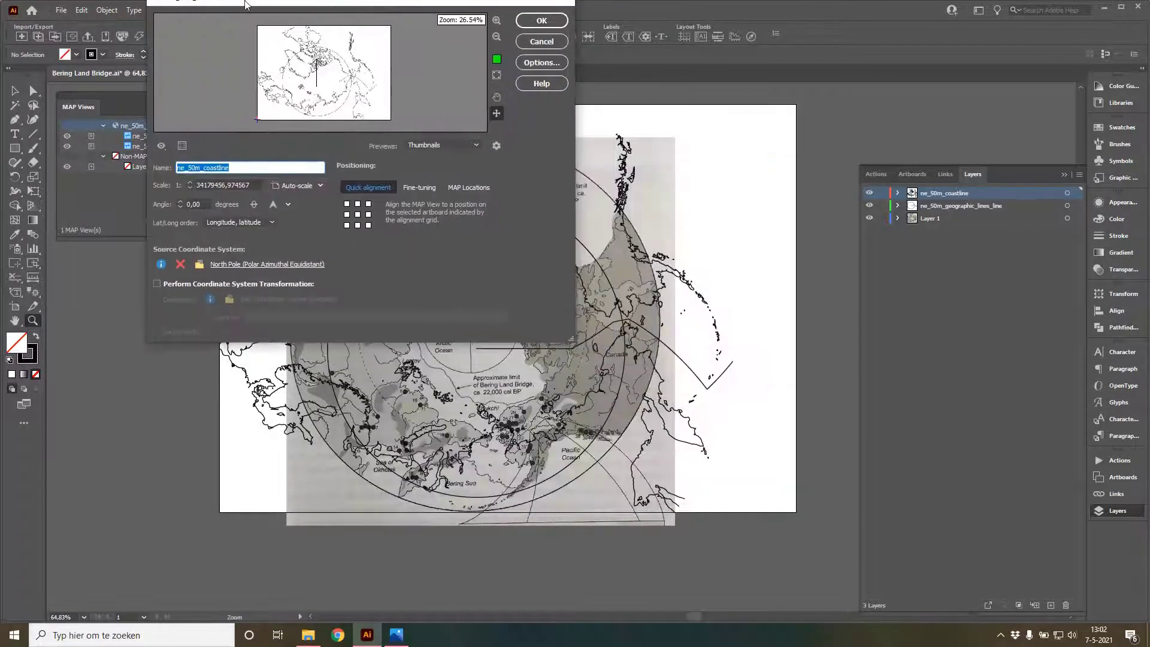
{"action": "left_click_drag", "start_coordinate": [568, 352], "coordinate": [813, 600]}
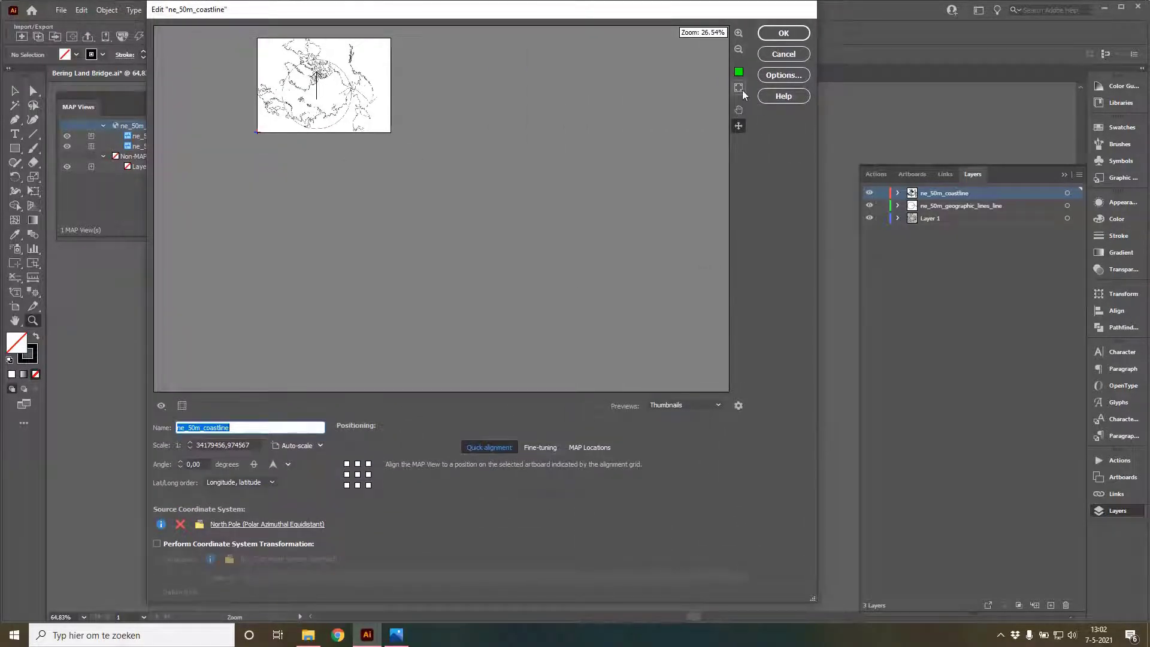
{"action": "left_click", "coordinate": [741, 90]}
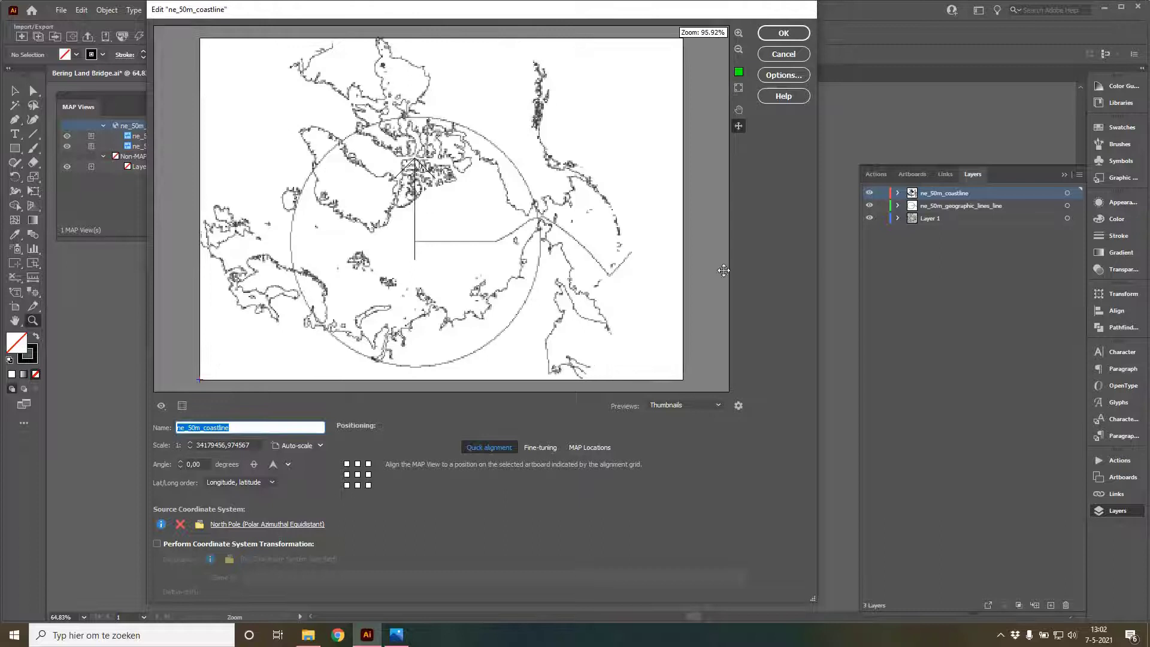
Configure the MAP View preview to show Layer 1 with High thumbnail quality
{"action": "left_click", "coordinate": [738, 407]}
{"action": "left_click", "coordinate": [533, 264]}
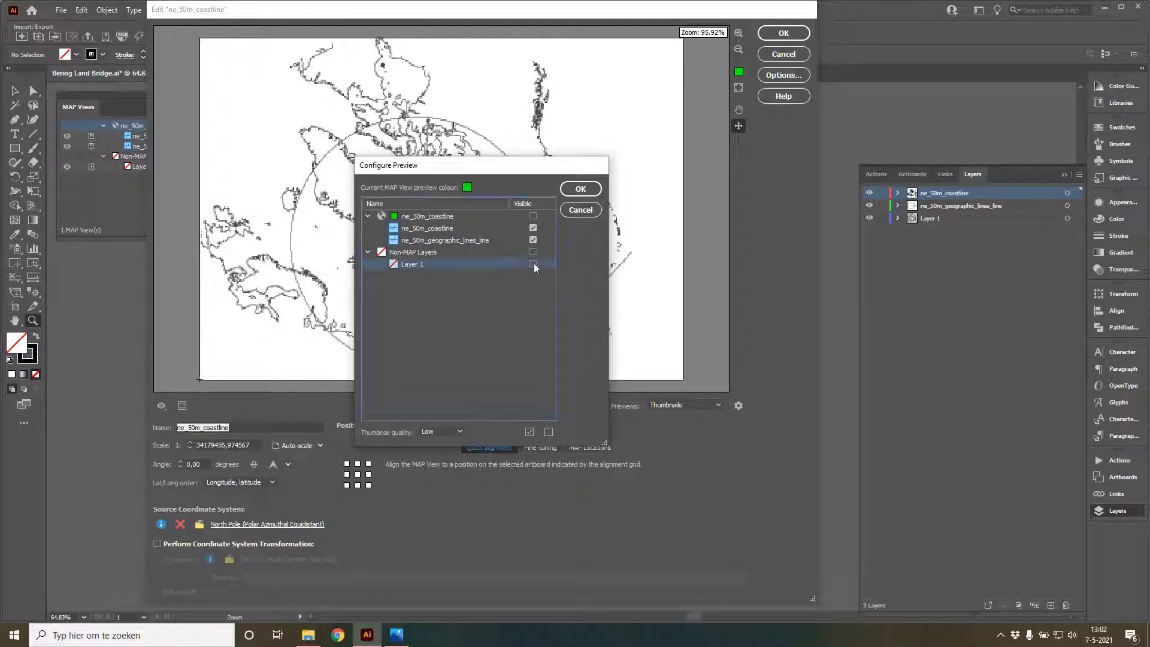
{"action": "left_click", "coordinate": [453, 432]}
{"action": "left_click", "coordinate": [445, 491]}
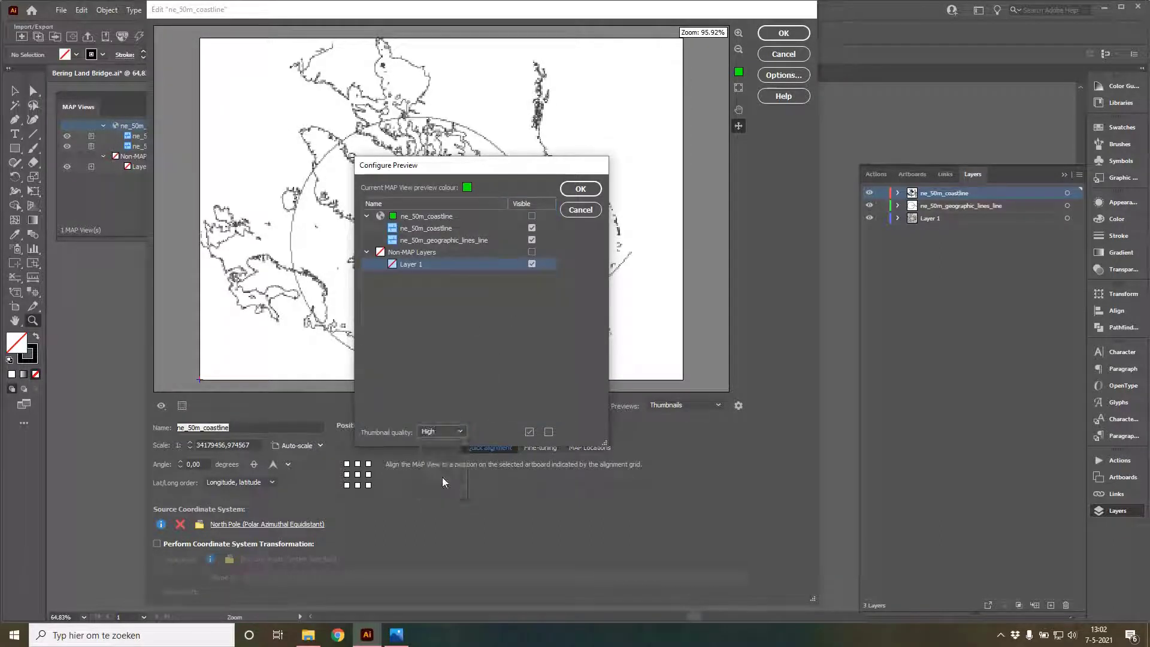
{"action": "left_click", "coordinate": [581, 188]}
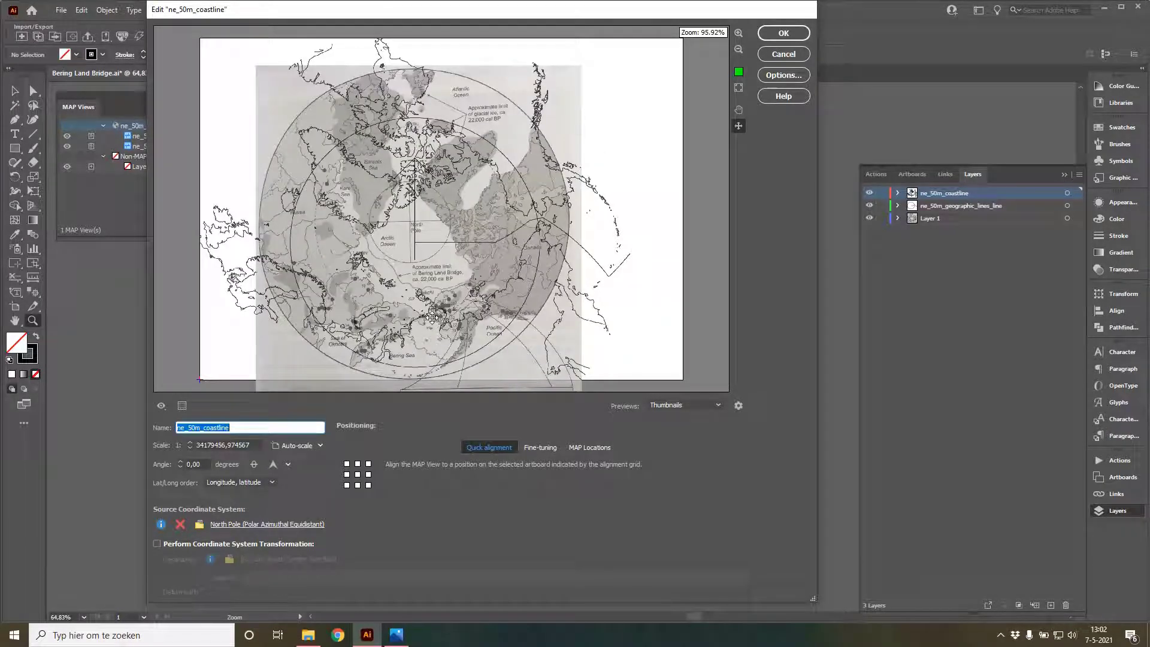
Test a MAP View angle of 90 degrees and change it to -90 degrees
{"action": "left_click", "coordinate": [187, 465]}
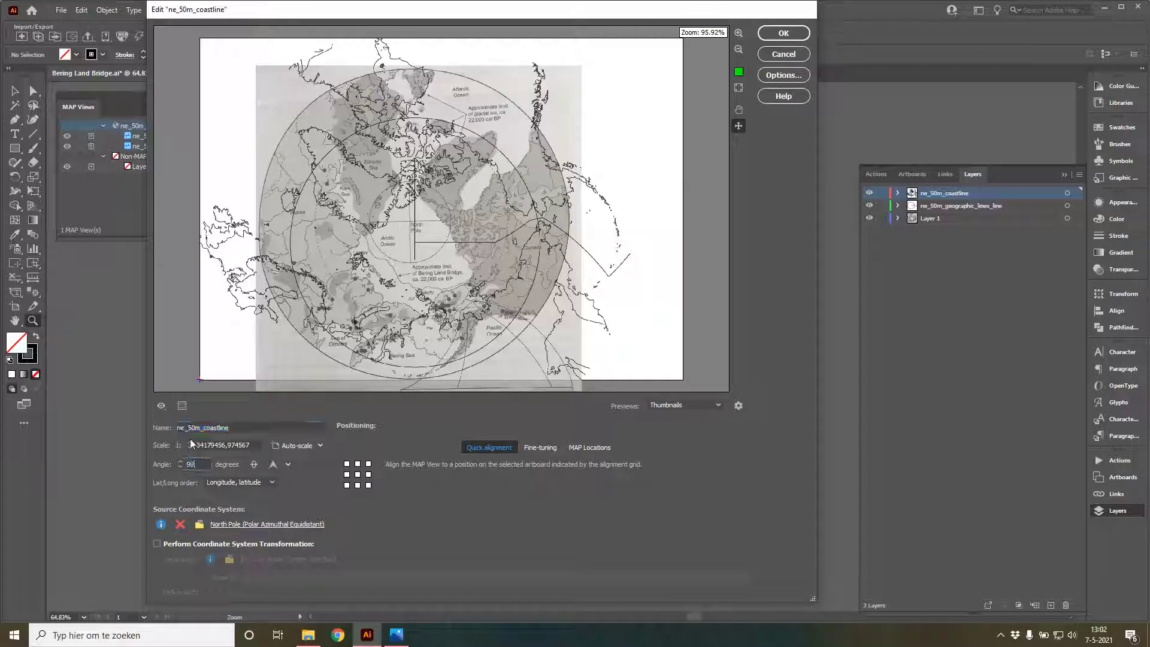
{"action": "key", "text": "Tab"}
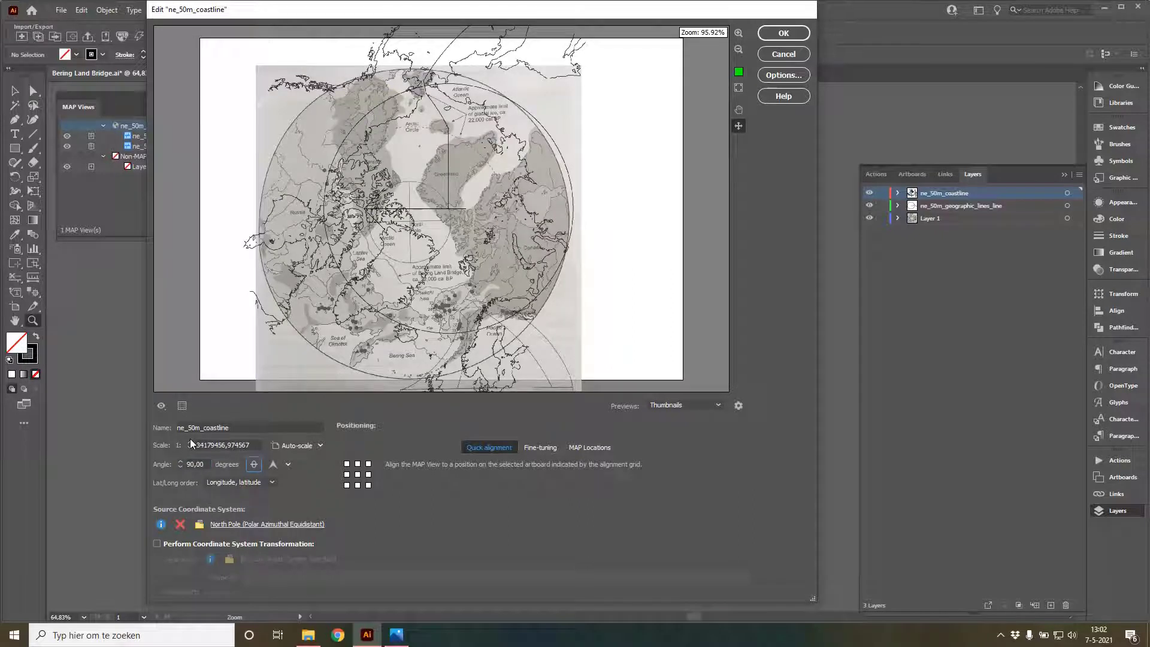
{"action": "left_click", "coordinate": [187, 464]}
{"action": "type", "text": "-"}
{"action": "key", "text": "Tab"}
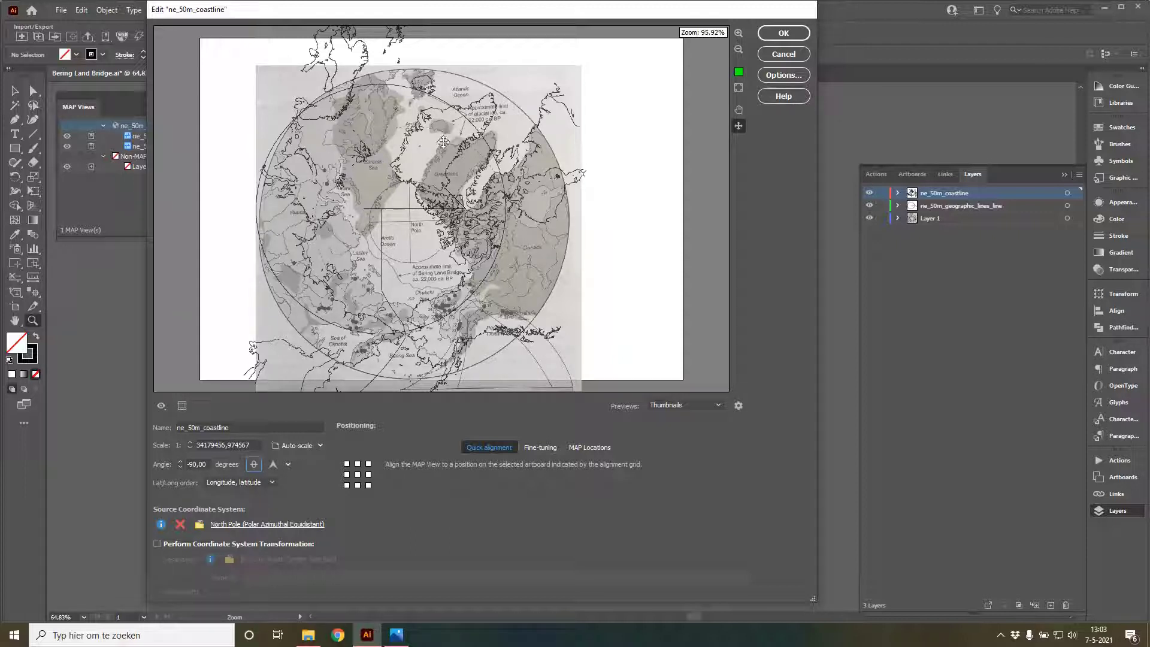
Set the MAP View scale to 1:44433294,066937 and move the coastline in the preview to match the placed map
{"action": "left_click", "coordinate": [189, 443]}
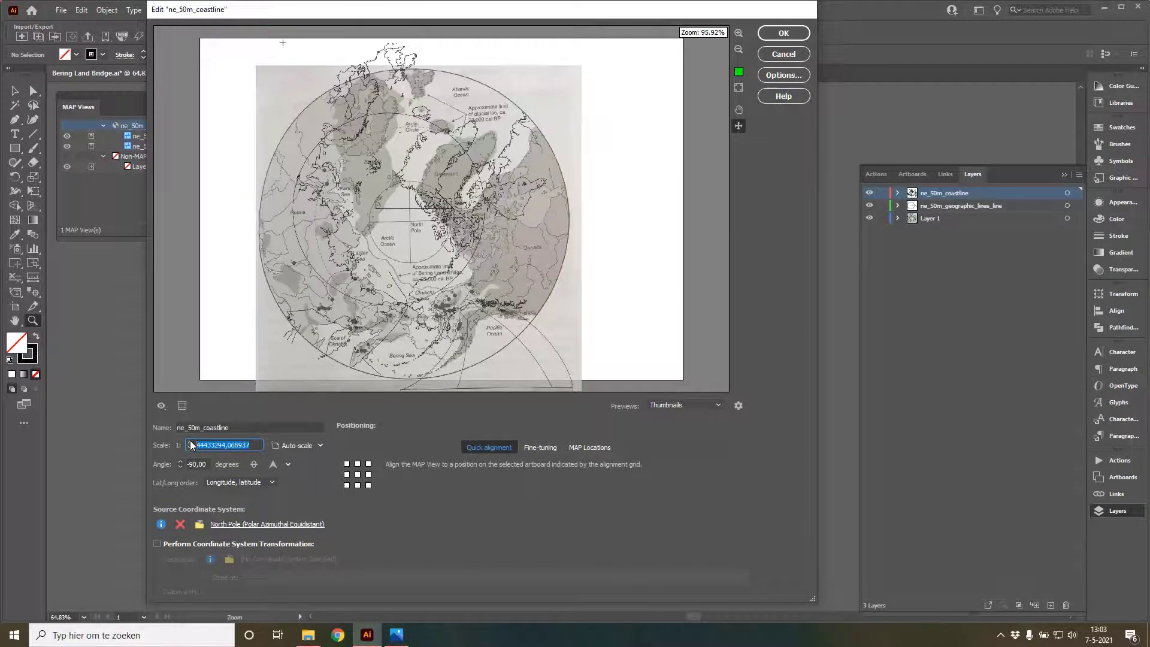
{"action": "left_click_drag", "start_coordinate": [365, 244], "coordinate": [394, 252]}
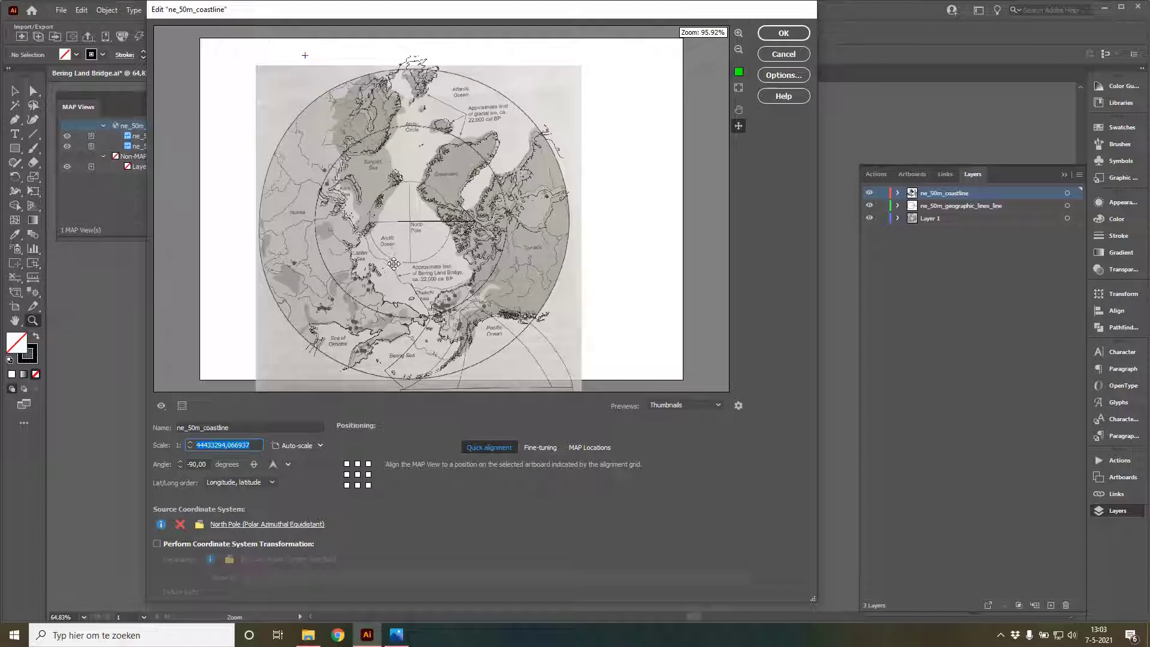
Inspect the fit around the Bering Sea up close and shift the coastline slightly to align with the placed map
{"action": "left_click", "coordinate": [738, 33]}
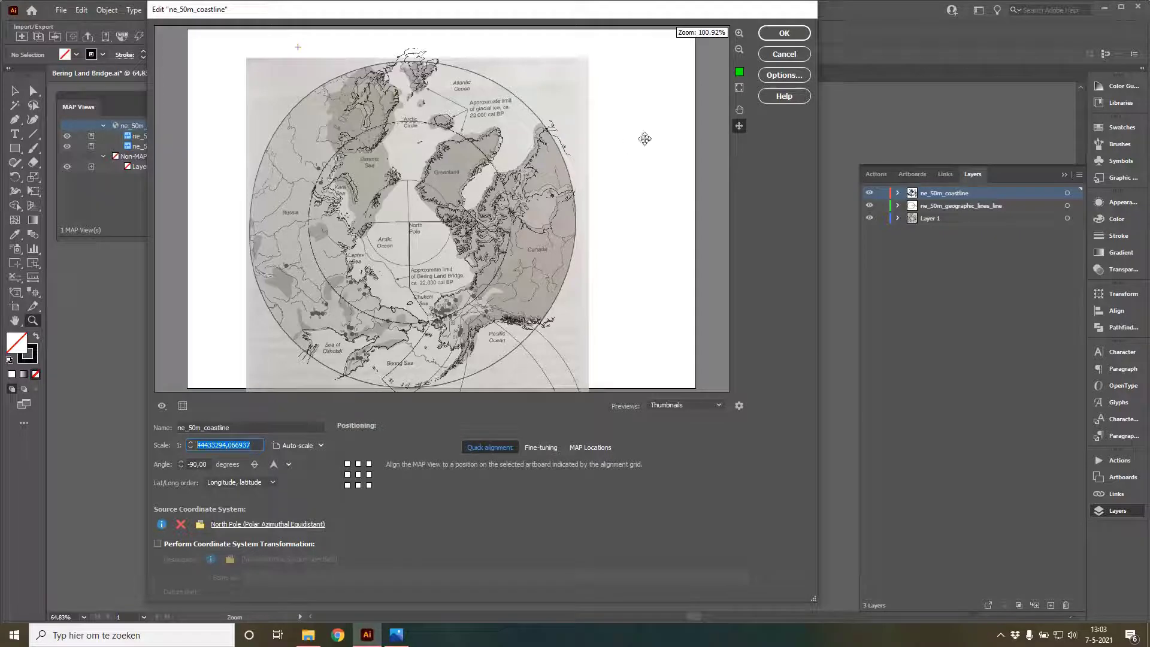
{"action": "left_click", "coordinate": [740, 34]}
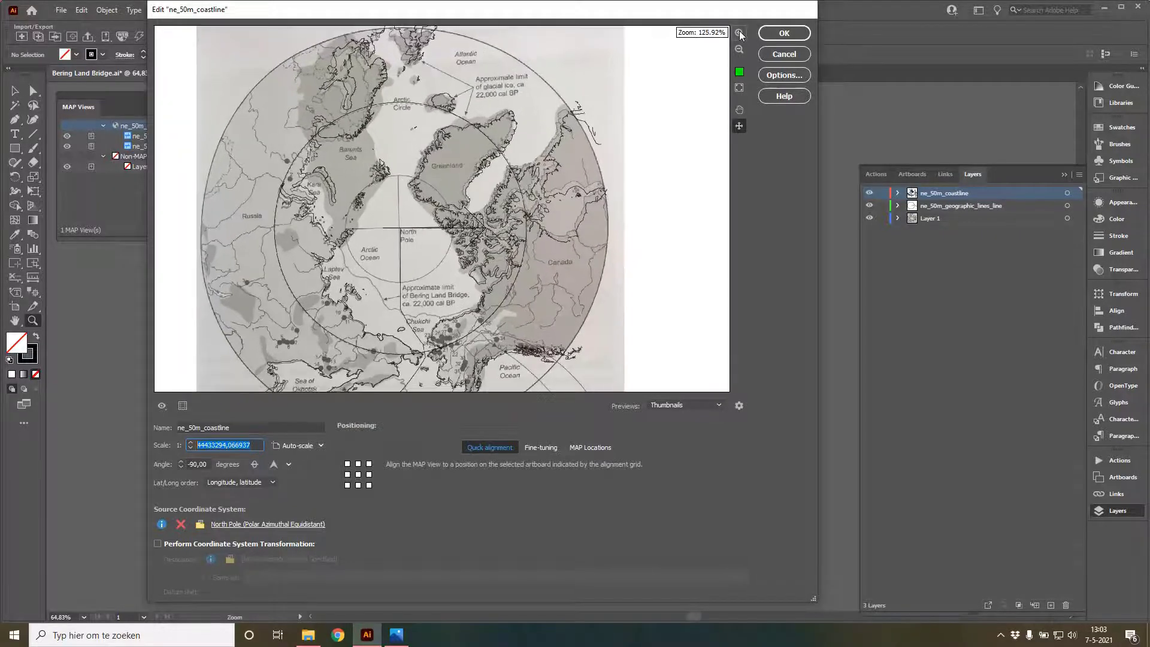
{"action": "left_click", "coordinate": [740, 33]}
{"action": "left_click", "coordinate": [739, 110]}
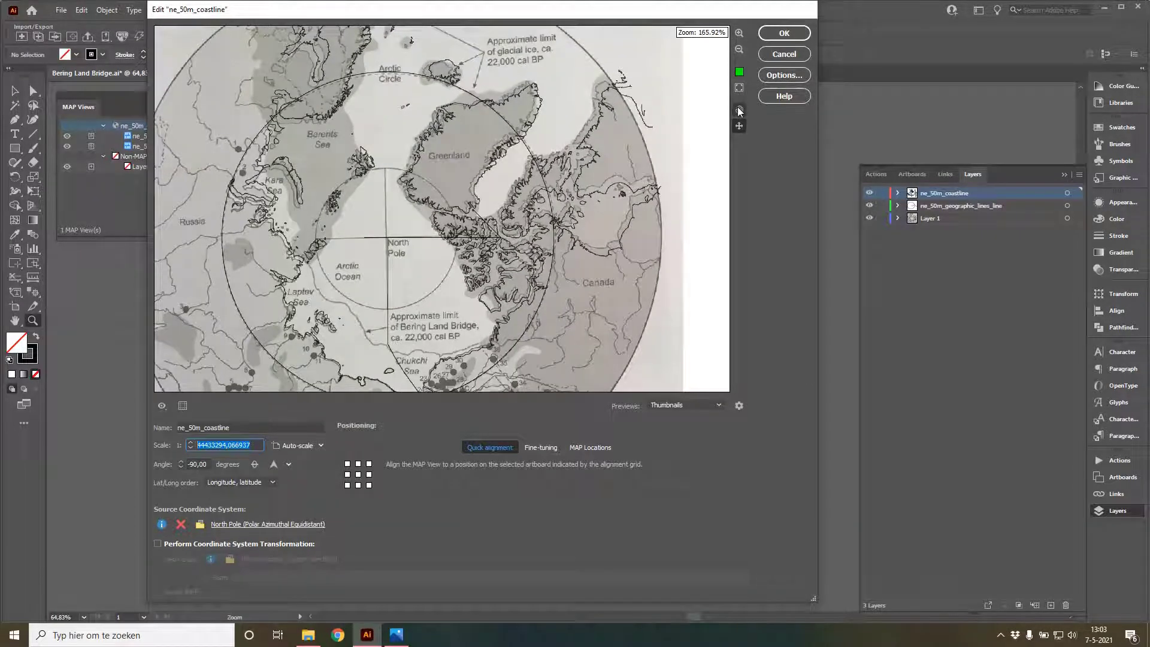
{"action": "left_click_drag", "start_coordinate": [365, 326], "coordinate": [367, 184]}
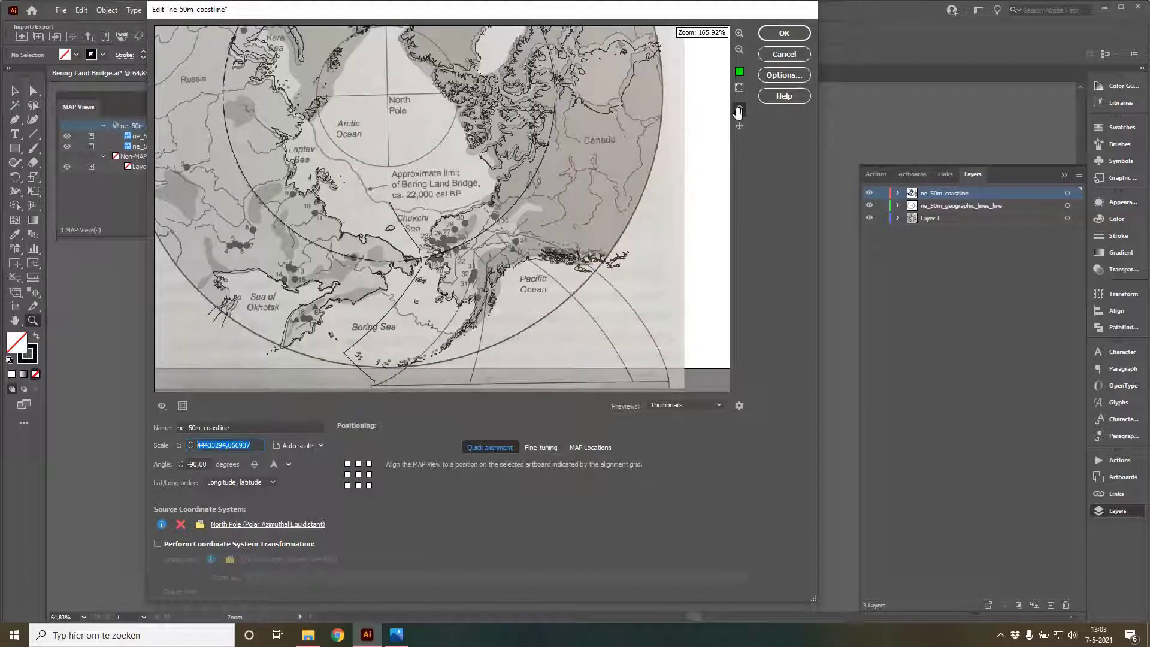
{"action": "left_click", "coordinate": [739, 125]}
{"action": "left_click_drag", "start_coordinate": [346, 244], "coordinate": [349, 242]}
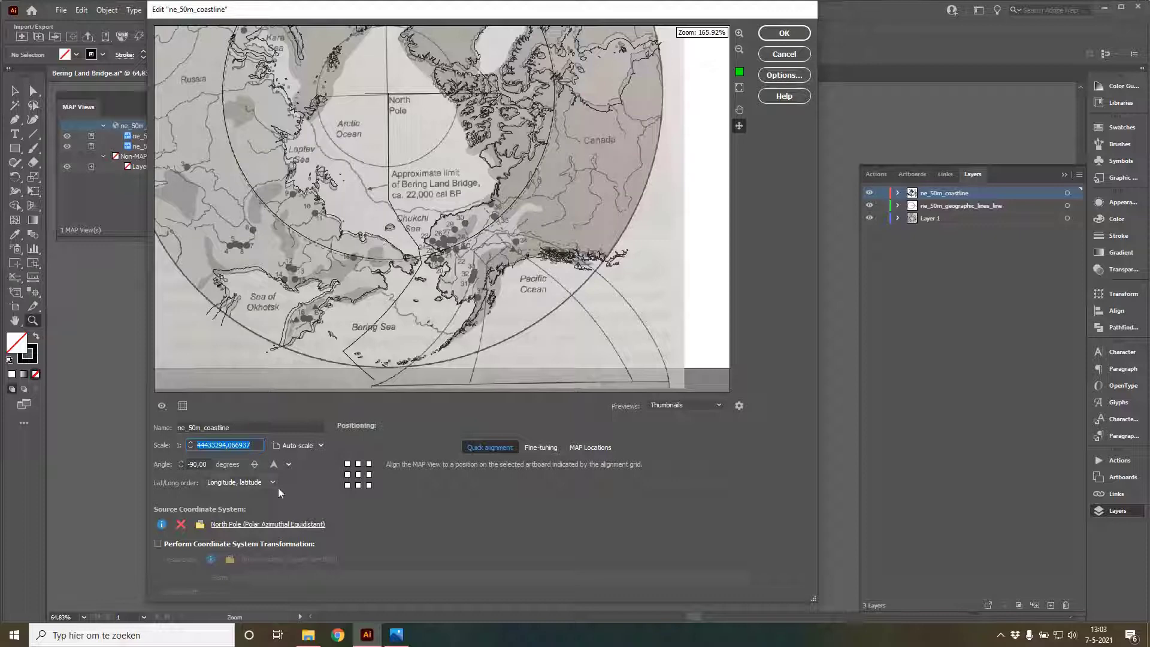
Test MAP View angles of -91 and -89 degrees and return the angle to -90 degrees
{"action": "left_click", "coordinate": [181, 467]}
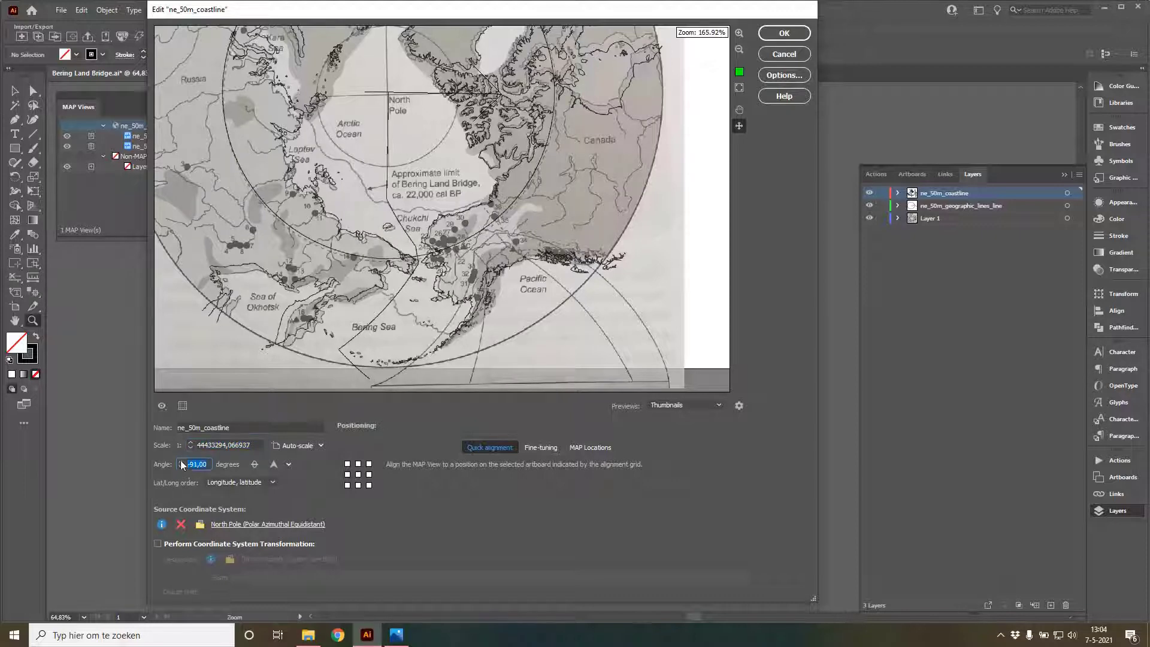
{"action": "double_click", "coordinate": [181, 460]}
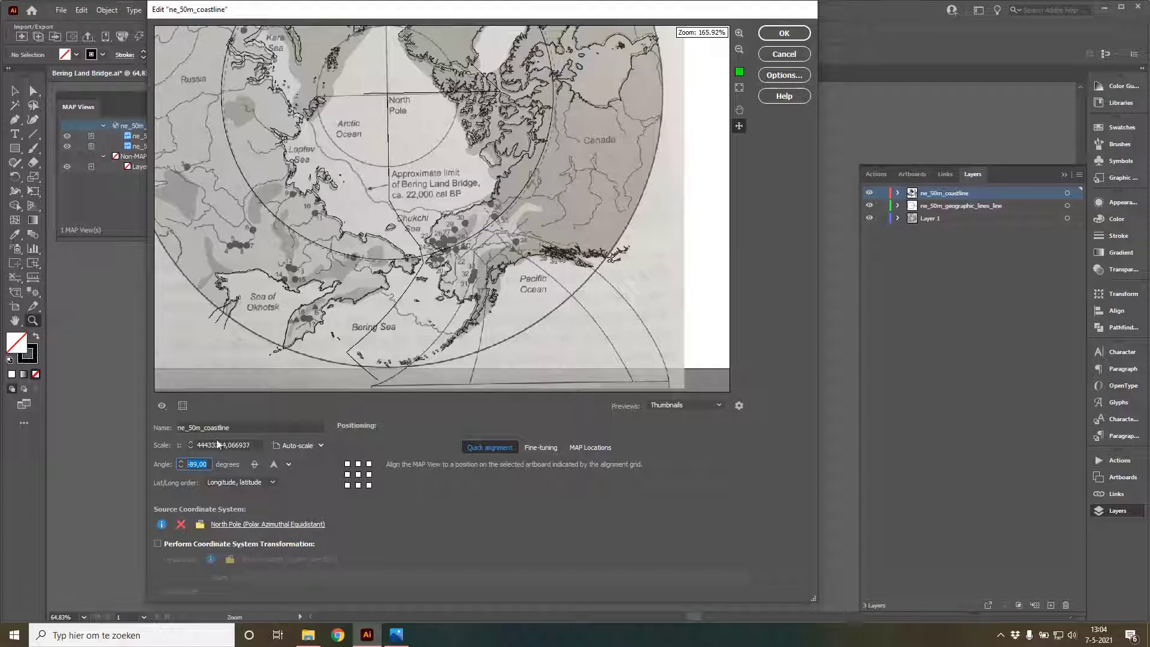
{"action": "left_click", "coordinate": [181, 466]}
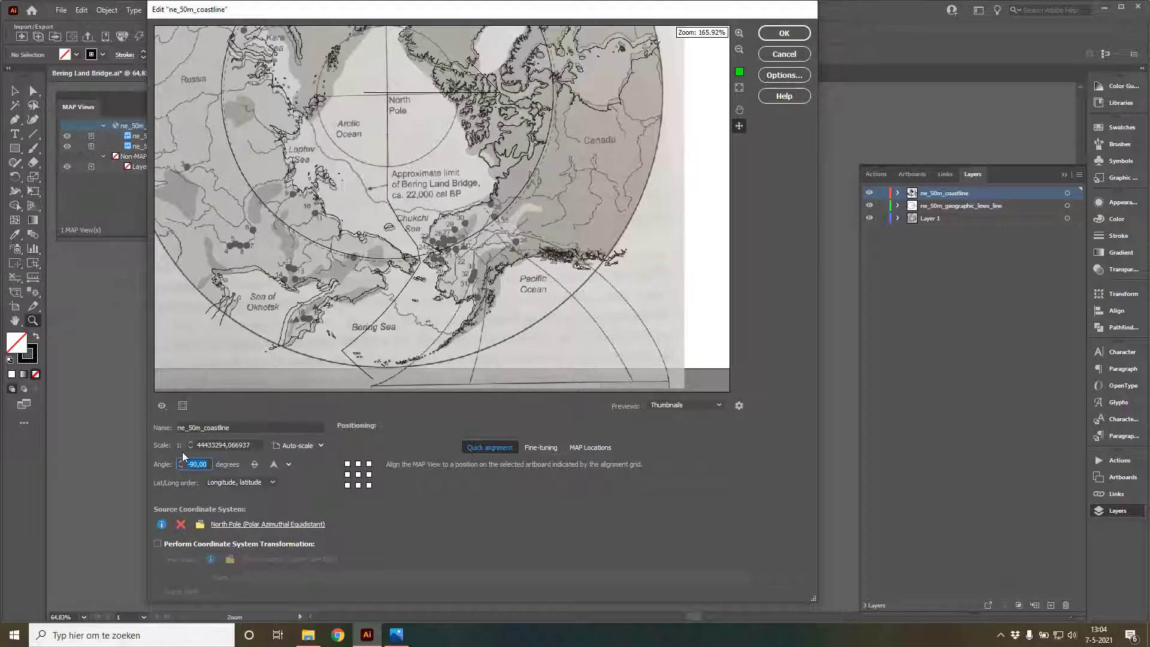
Try a MAP View angle of -88 degrees and shift the coastline slightly in the preview to align with the placed map
{"action": "left_click", "coordinate": [181, 461]}
{"action": "left_click", "coordinate": [181, 461]}
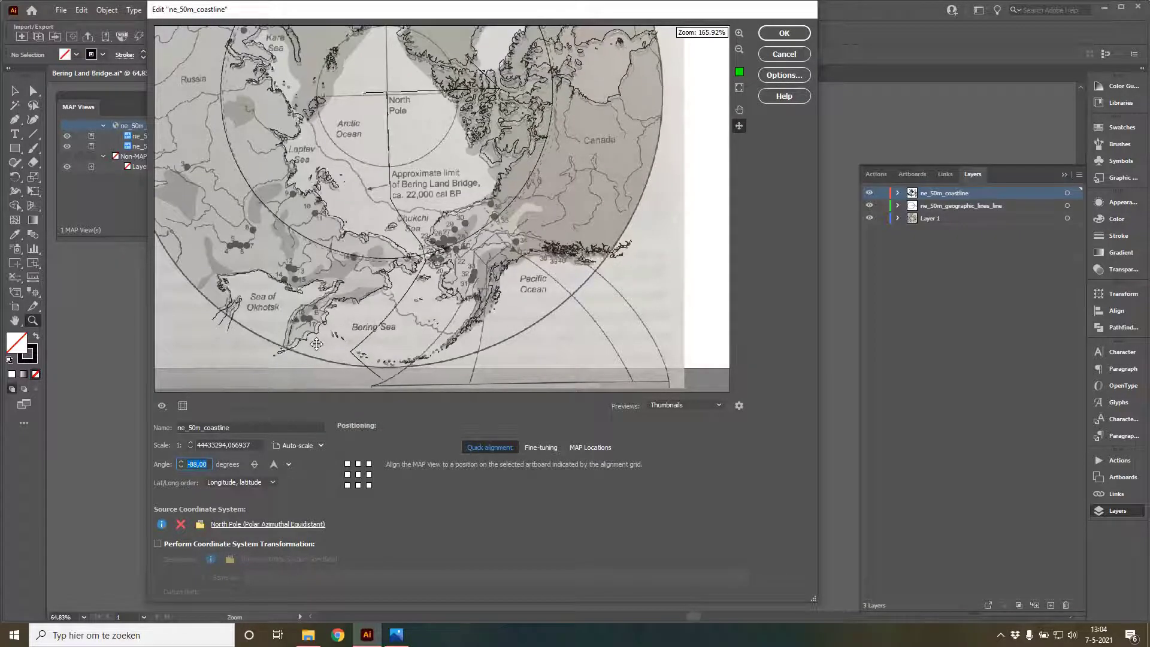
{"action": "left_click_drag", "start_coordinate": [316, 343], "coordinate": [314, 346]}
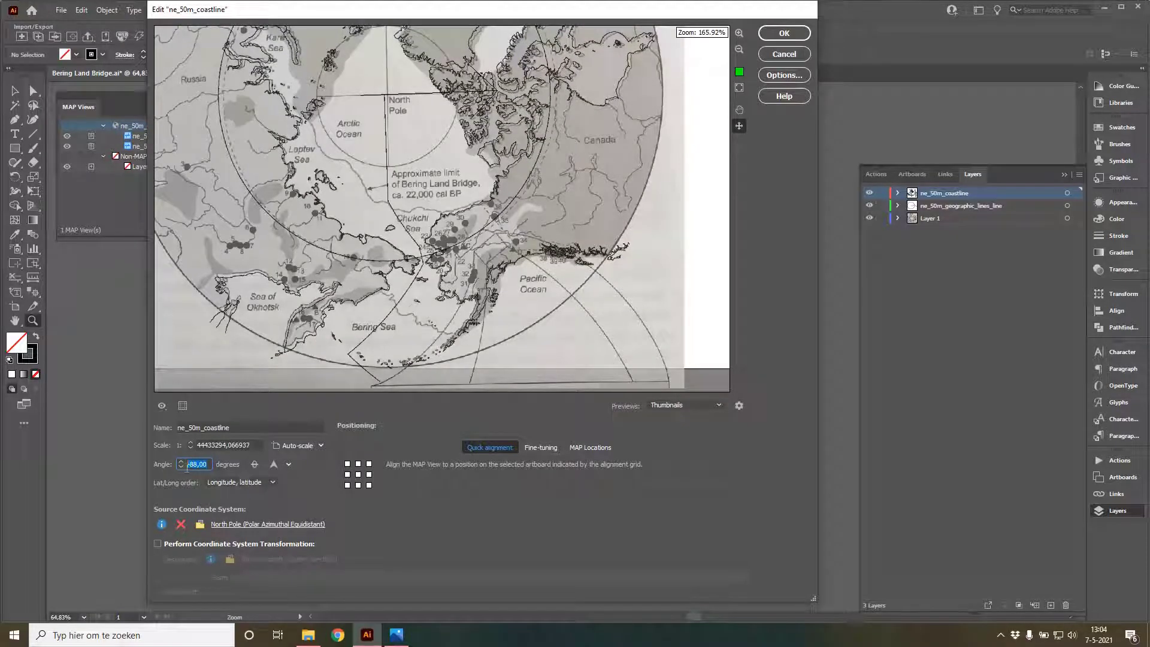
Compare MAP View angles of -89 and -90 degrees, apply -89 degrees, and inspect the coastline fit around the Bering Sea
{"action": "left_click", "coordinate": [180, 467]}
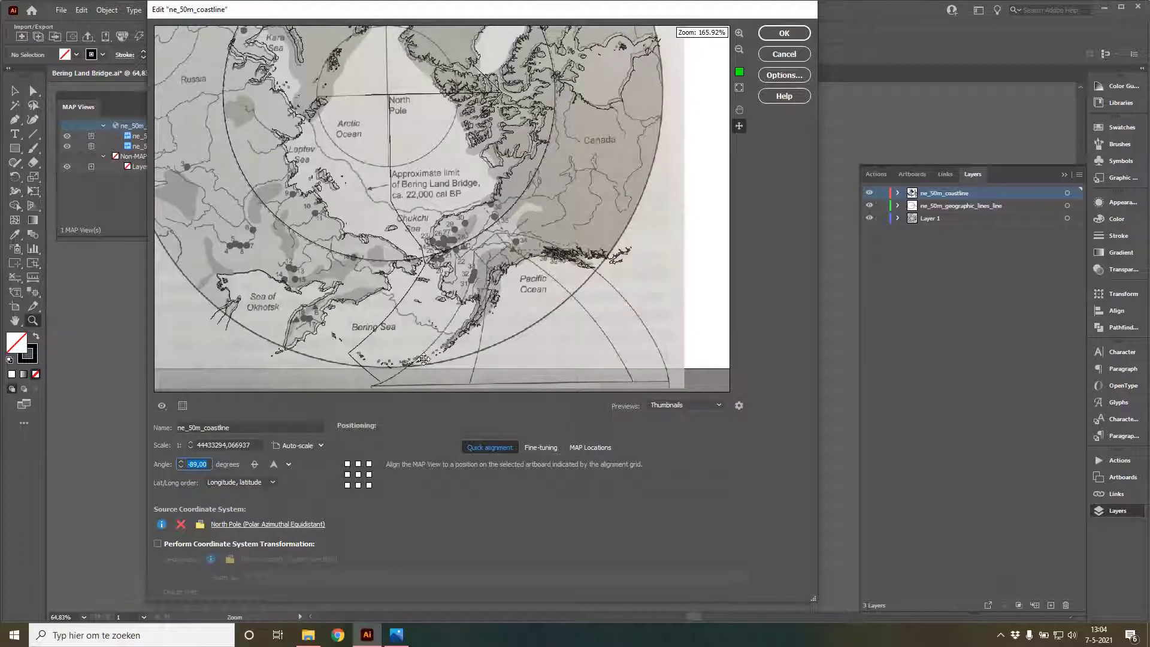
{"action": "left_click", "coordinate": [180, 466]}
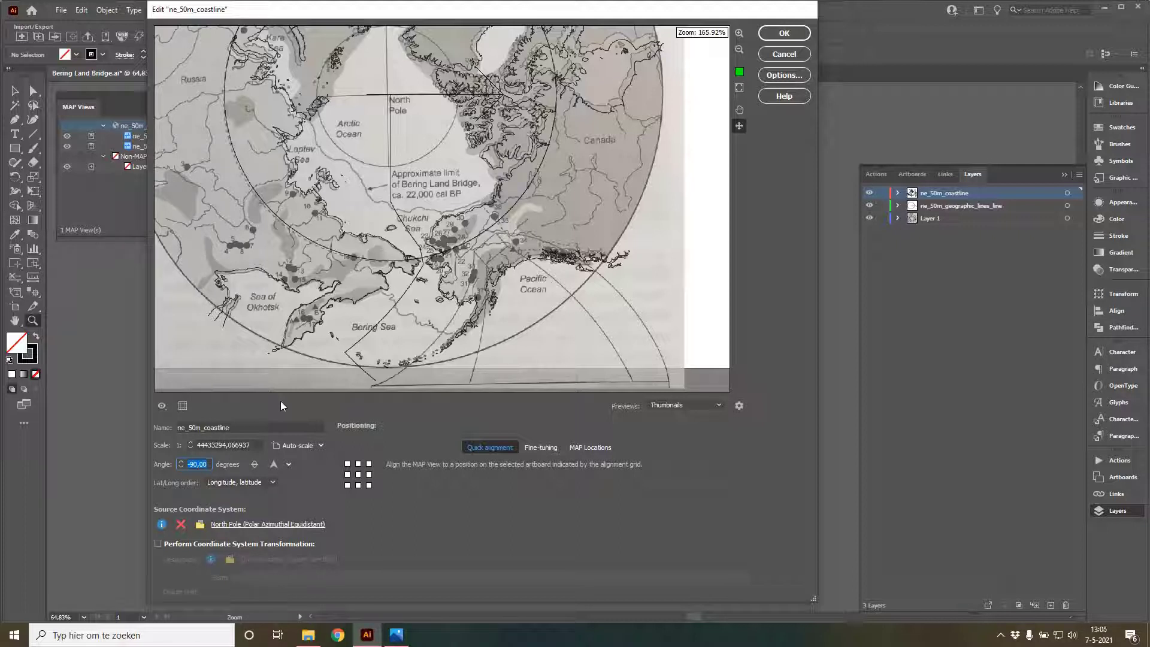
{"action": "left_click", "coordinate": [181, 462]}
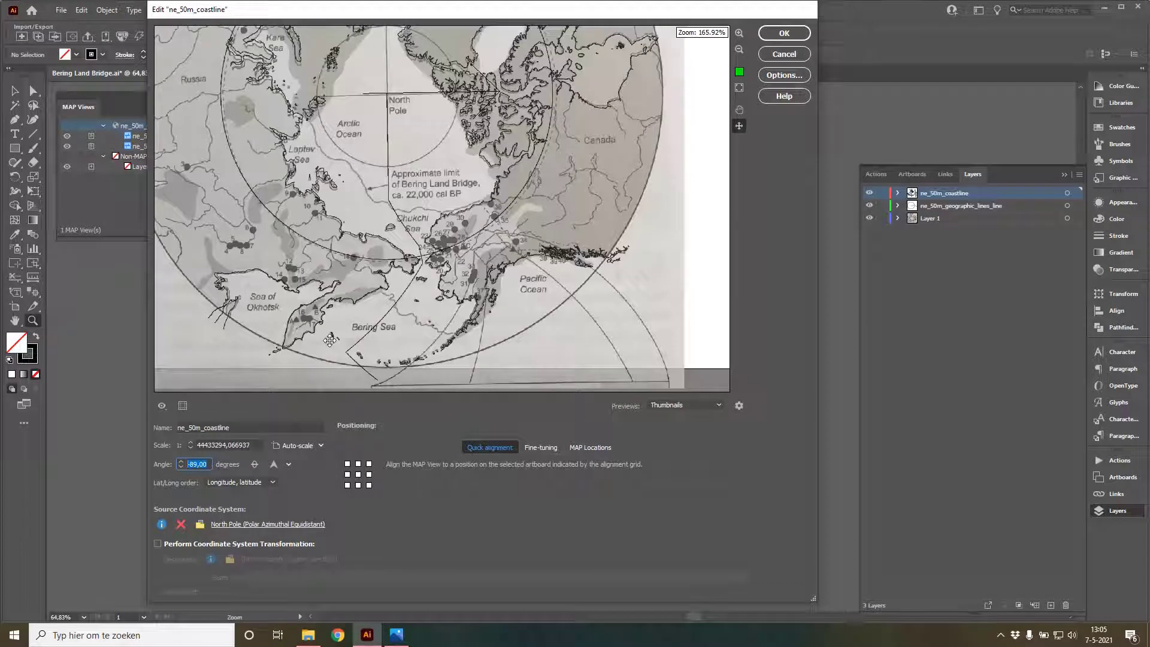
{"action": "left_click", "coordinate": [776, 35]}
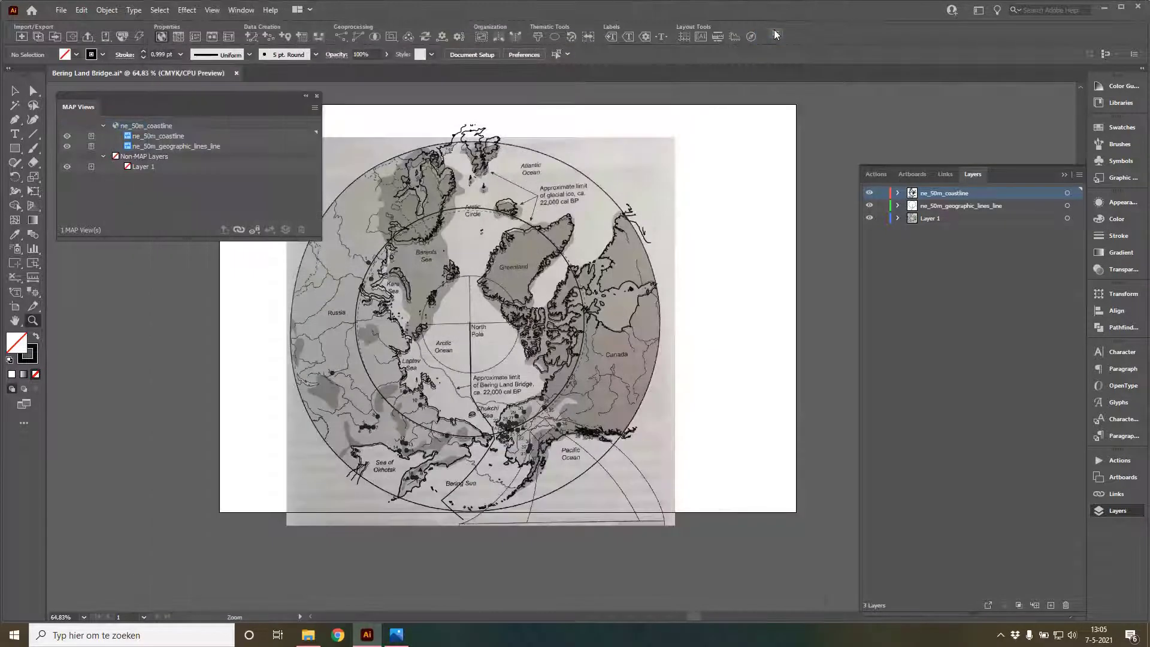
{"action": "left_click", "coordinate": [33, 322]}
{"action": "left_click_drag", "start_coordinate": [353, 336], "coordinate": [559, 524]}
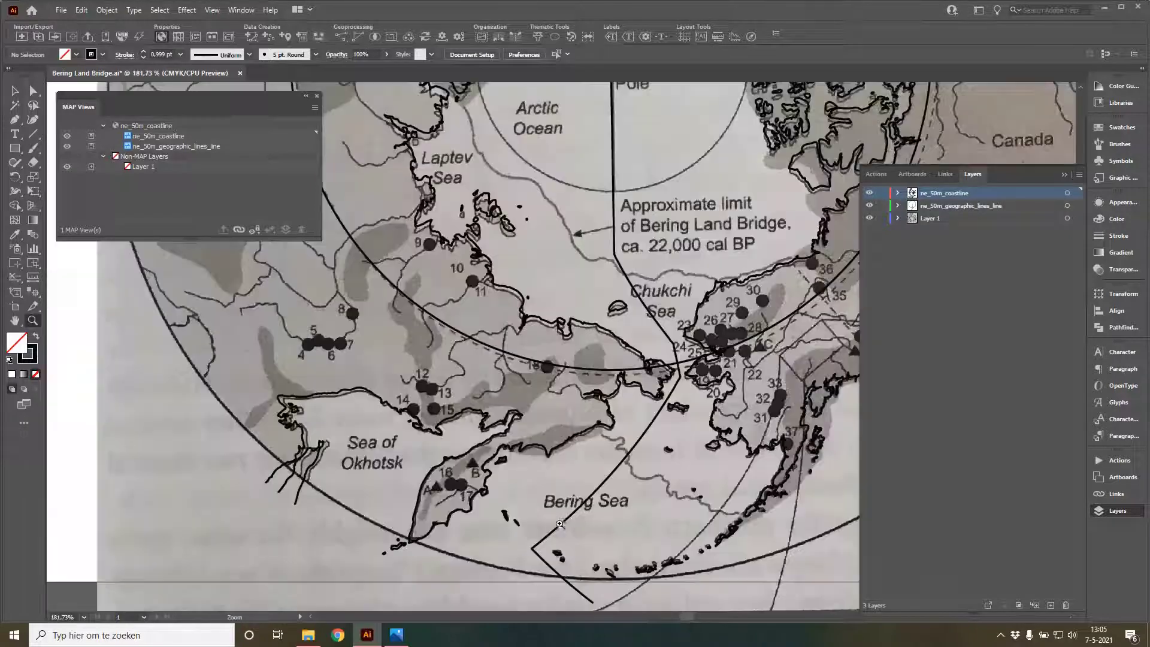